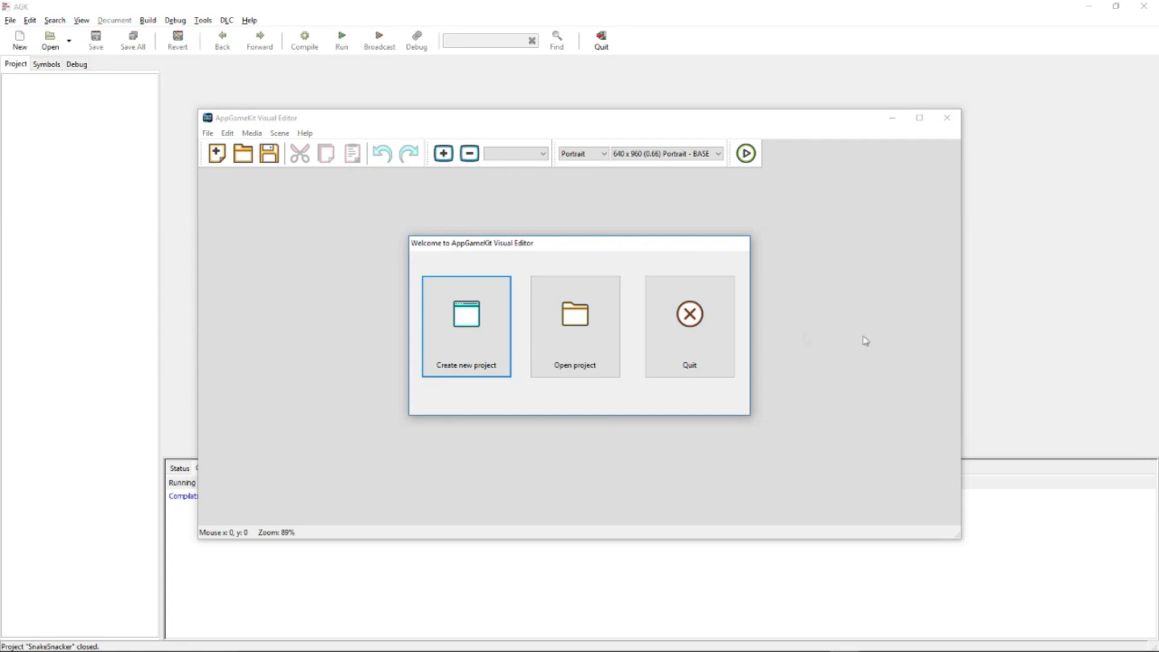
# Create the Landscape project 'Snake Snacker' and maximize the editor window
pyautogui.click(463, 321)
pyautogui.write('Snake Snacker')
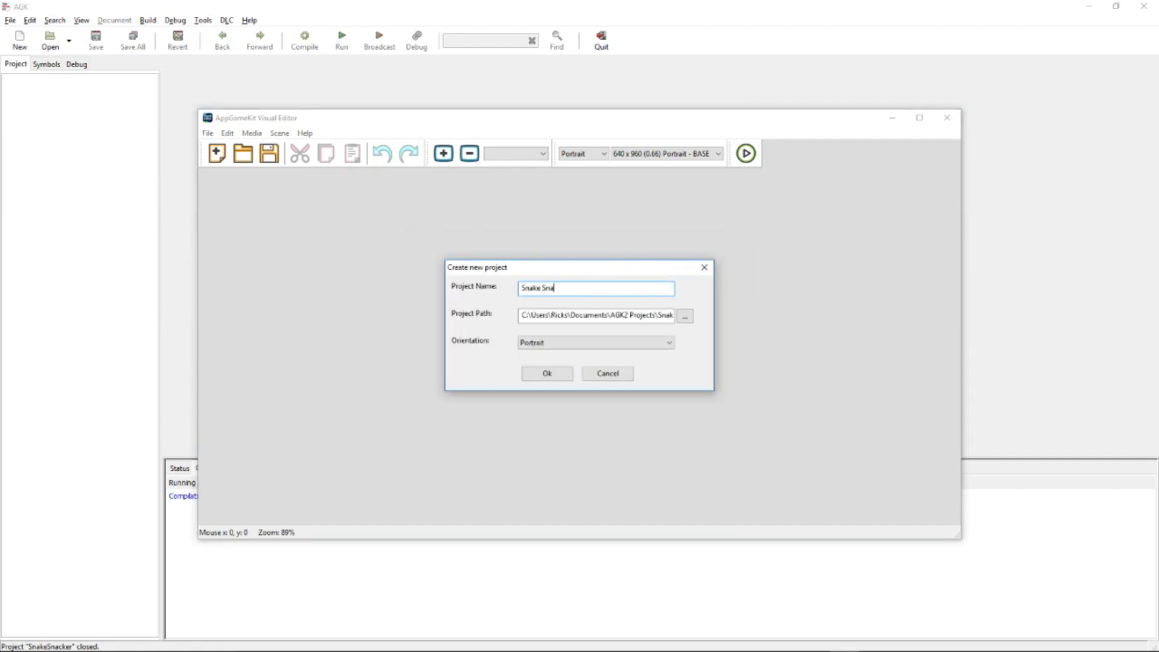
pyautogui.click(577, 347)
pyautogui.click(575, 364)
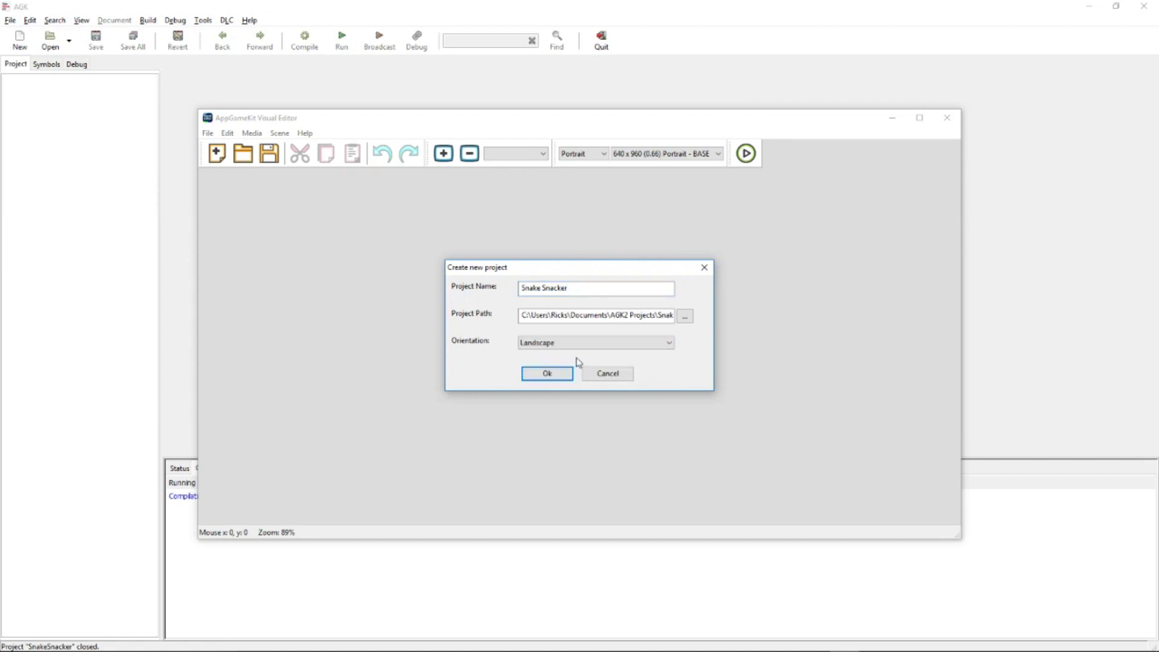
pyautogui.click(552, 378)
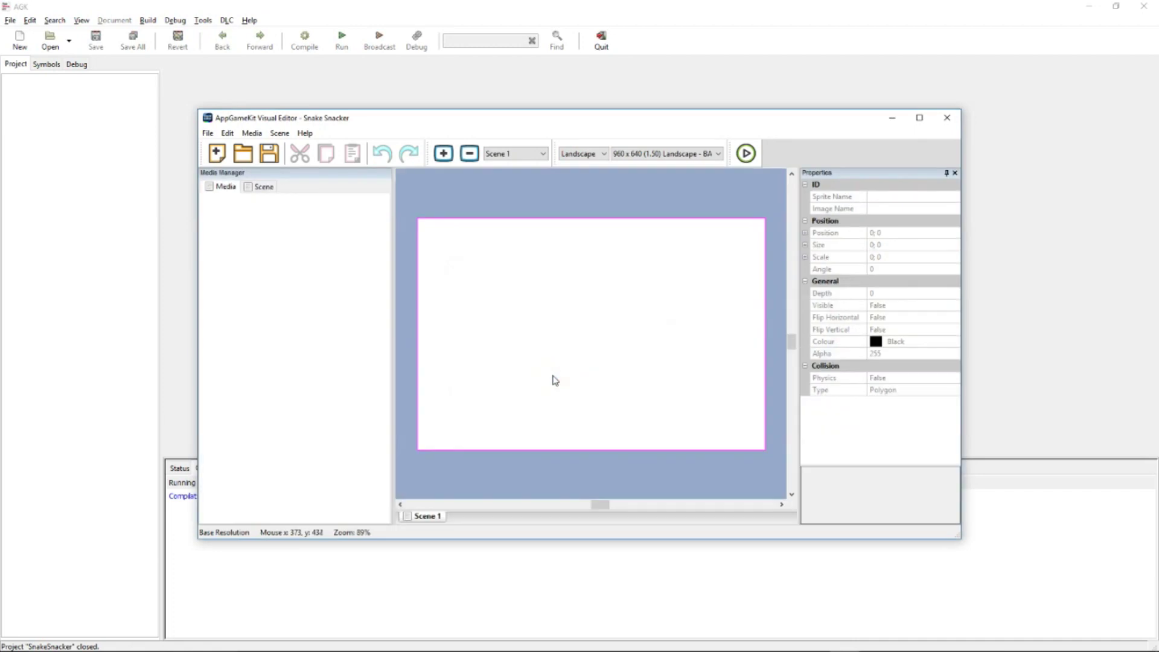
pyautogui.doubleClick(648, 119)
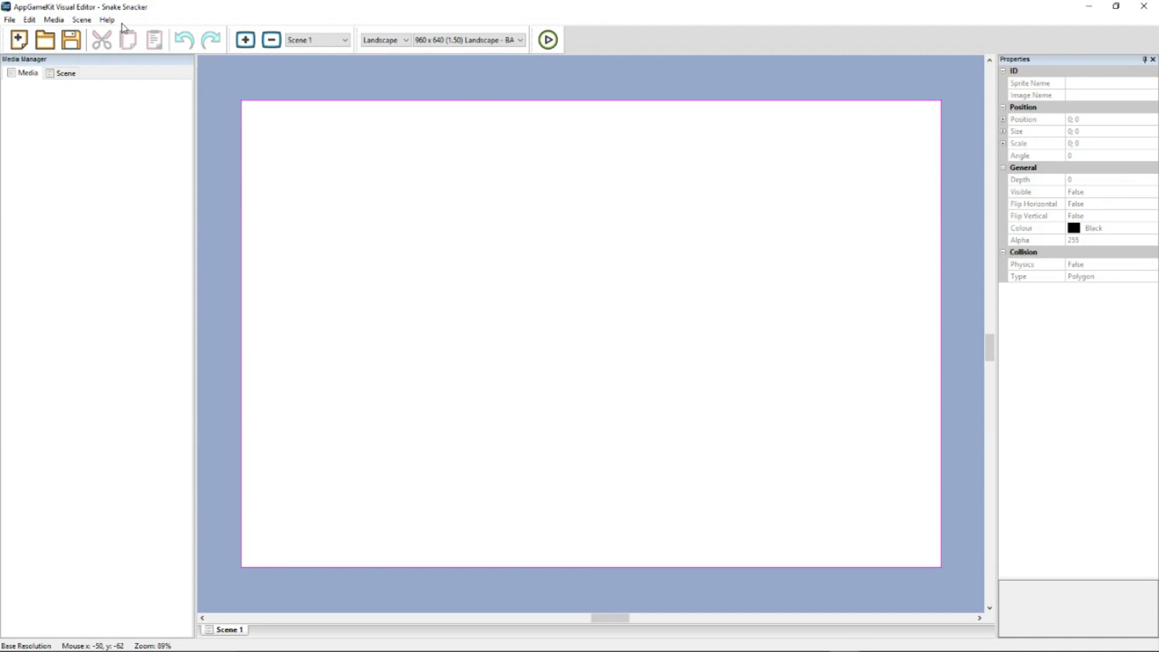
# Add the Desktop's snake_graphics folder to the project media with Add Folder
pyautogui.rightClick(96, 144)
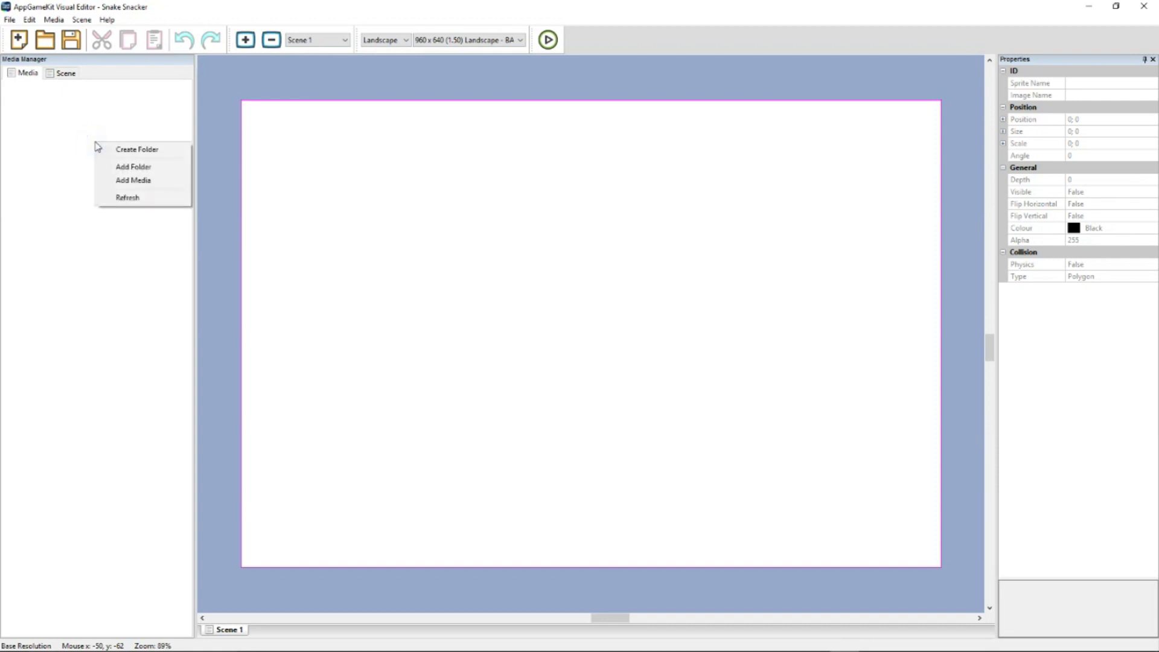
pyautogui.click(128, 168)
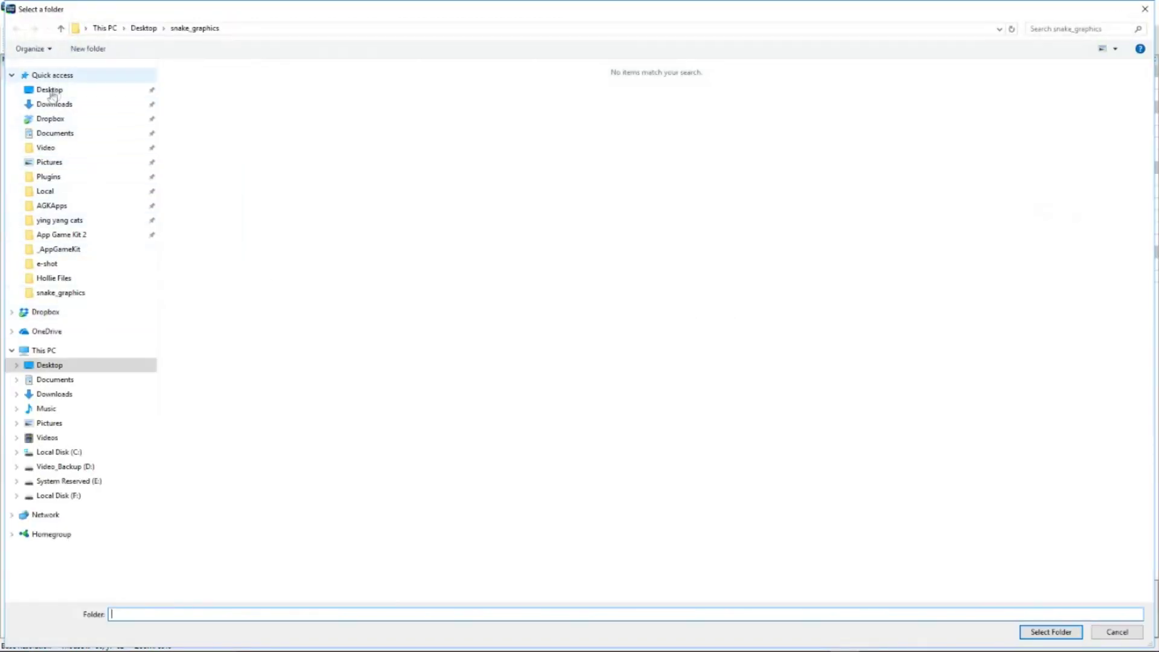
pyautogui.click(49, 89)
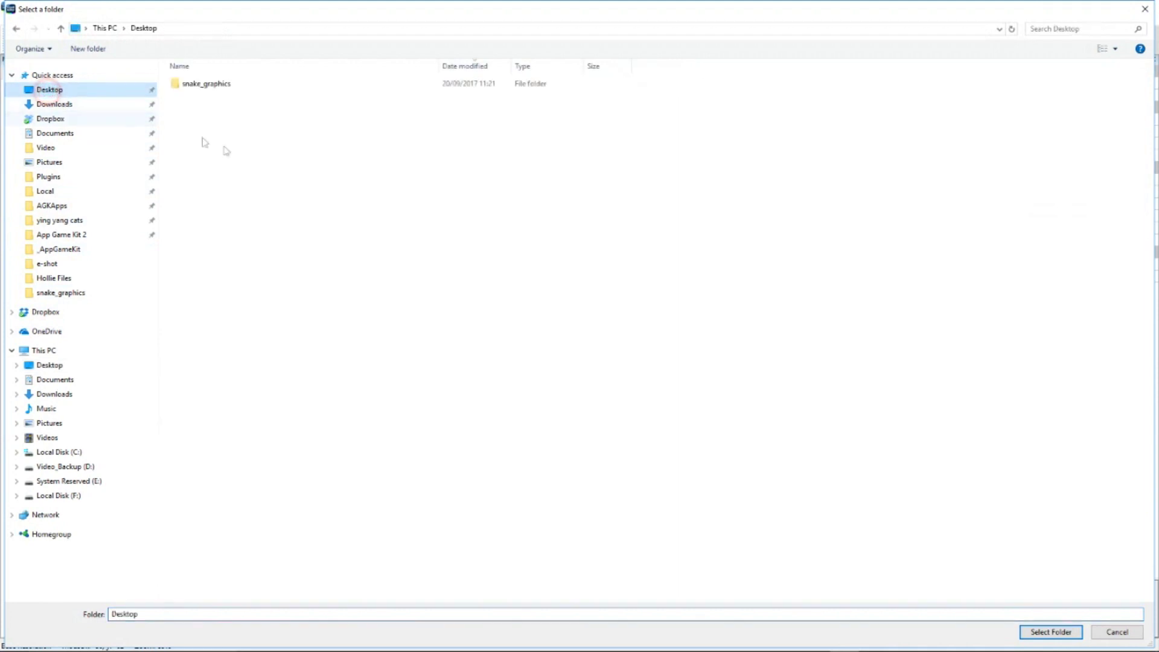
pyautogui.click(207, 83)
pyautogui.click(1050, 631)
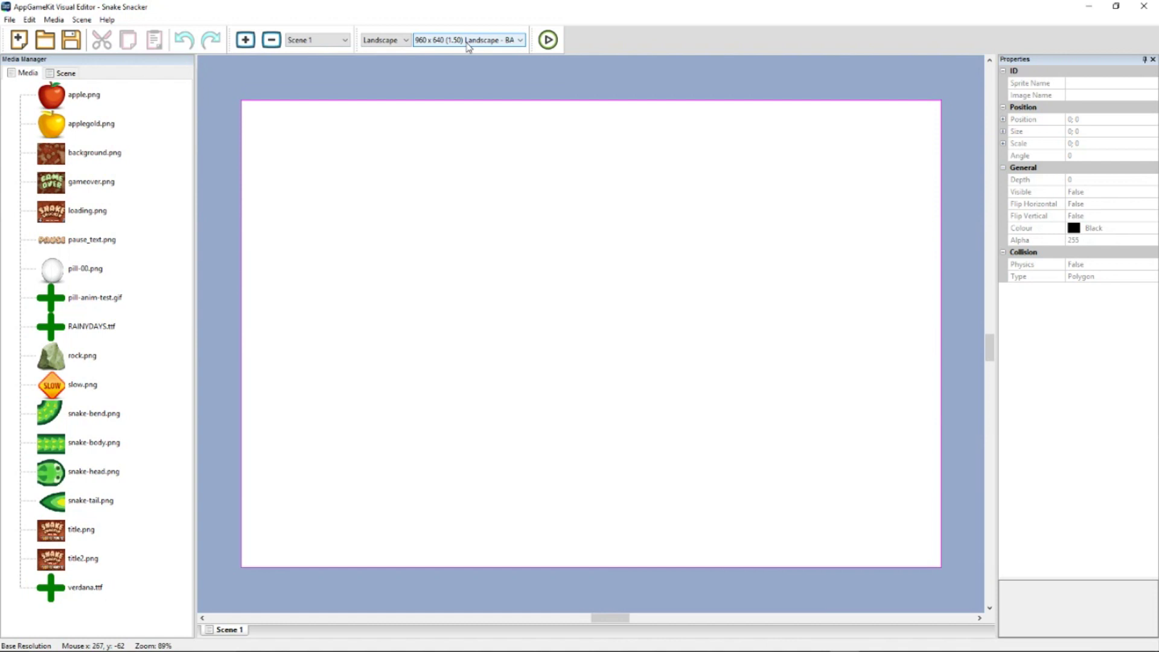
# Set 1024 x 768 as the base resolution in Edit resolutions and confirm the change
pyautogui.click(468, 48)
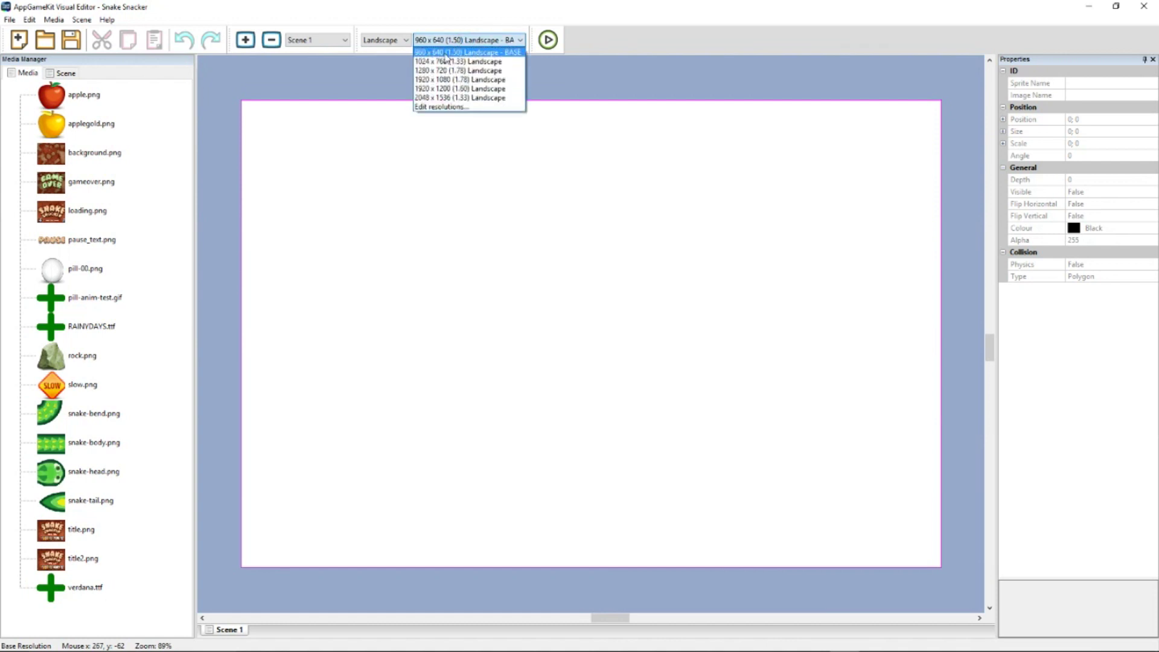
pyautogui.click(441, 107)
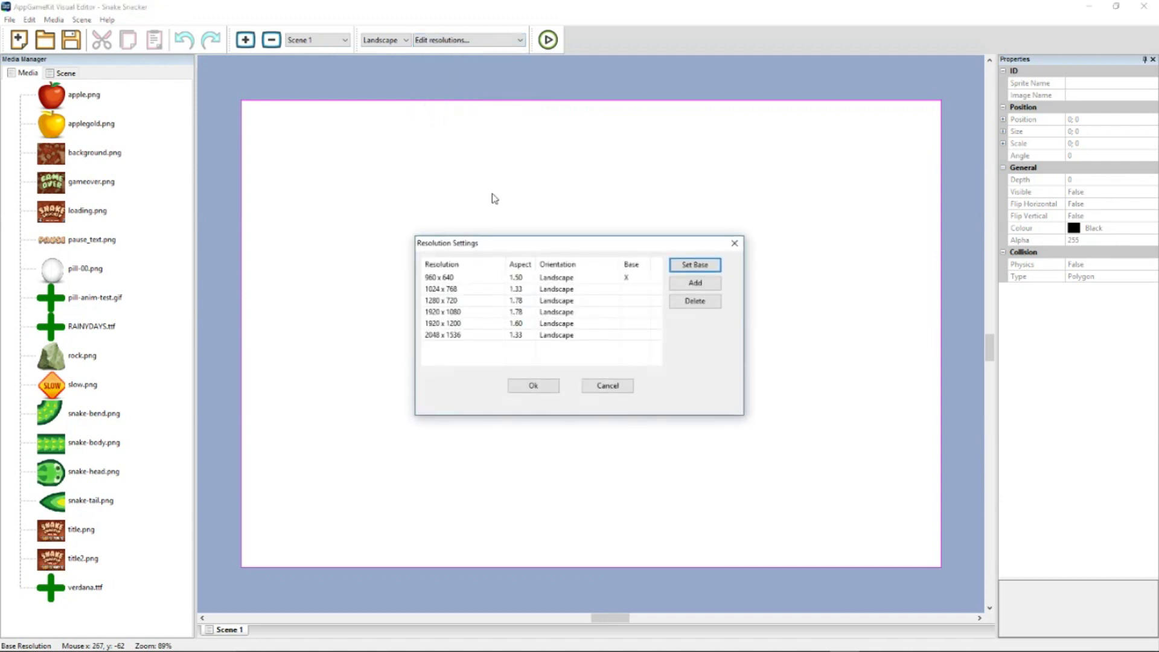
pyautogui.click(464, 292)
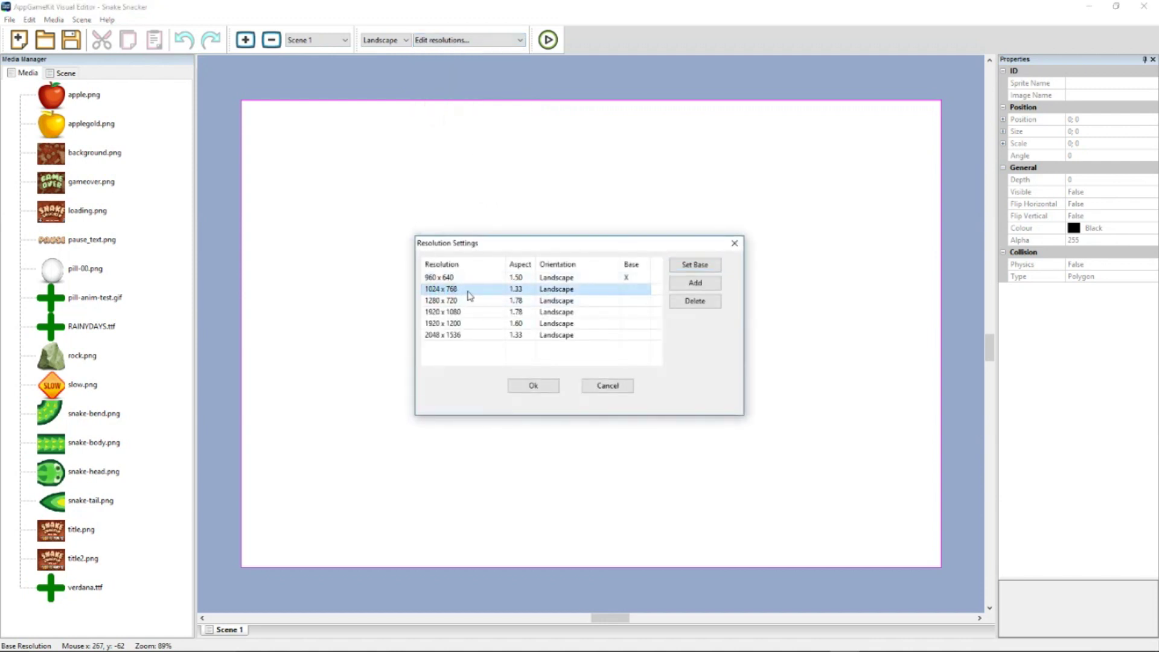
pyautogui.click(694, 265)
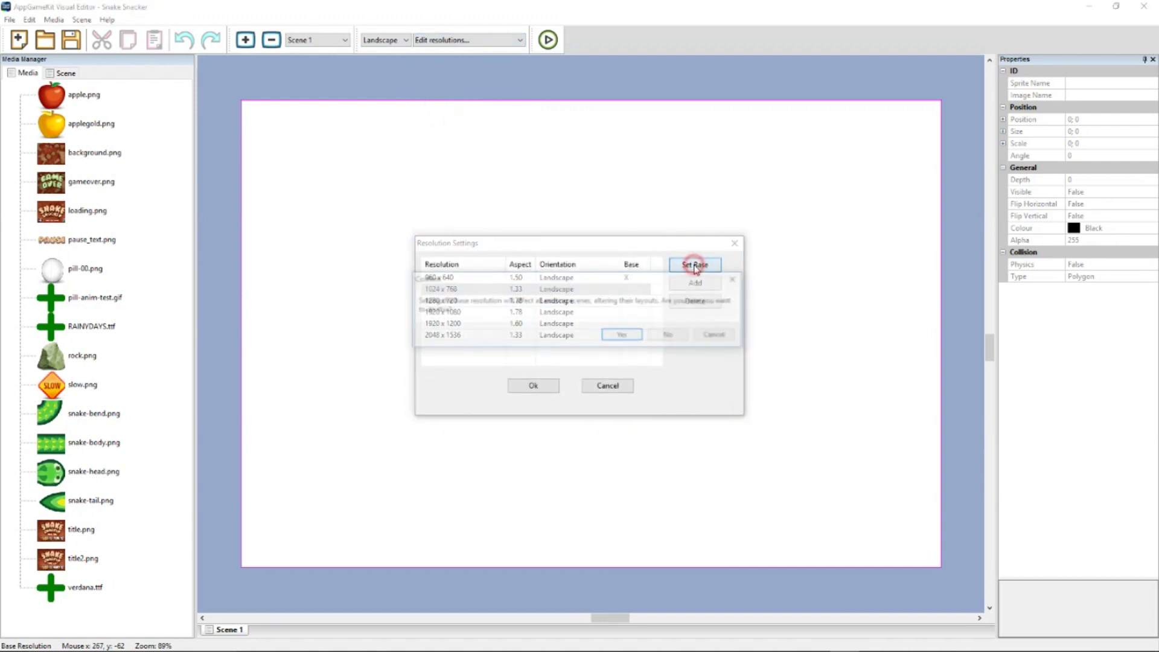
pyautogui.click(618, 336)
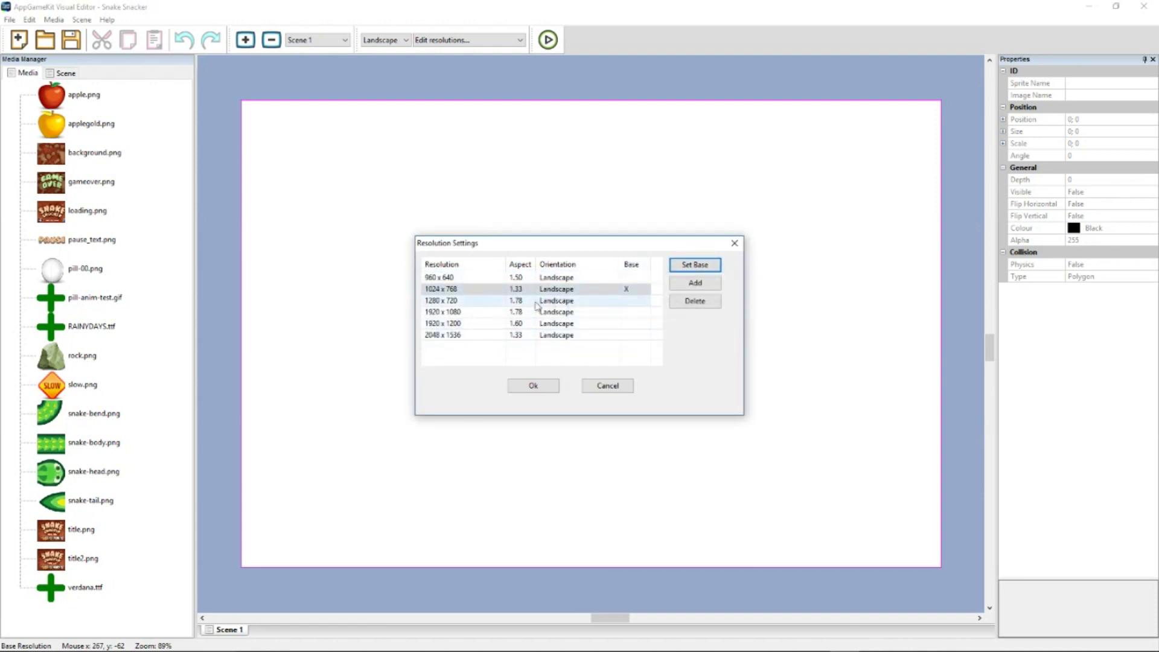
pyautogui.click(536, 386)
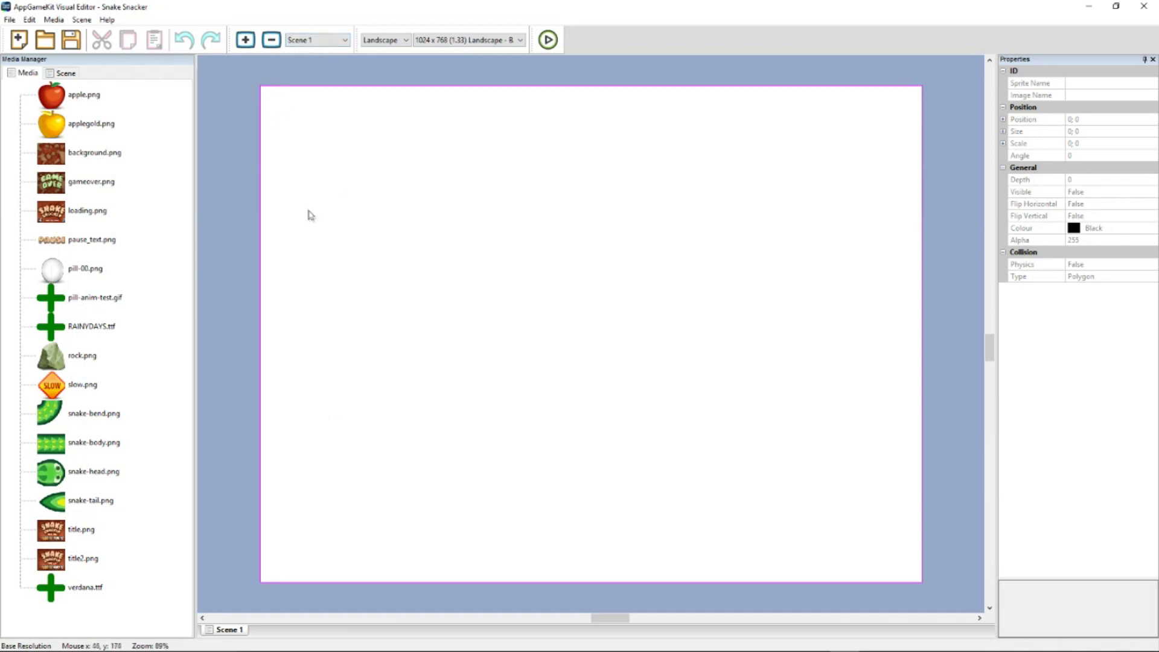
# Drag title.png onto Scene 1 and scale it to the screen size
pyautogui.moveTo(67, 531); pyautogui.dragTo(463, 232)
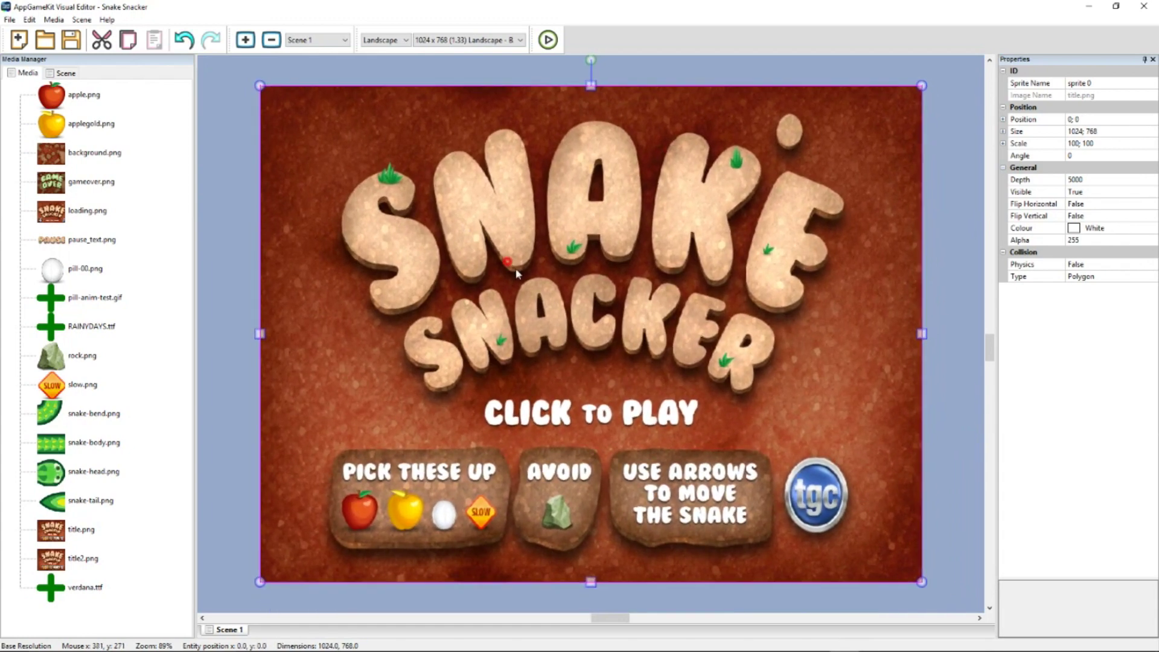
pyautogui.moveTo(515, 260); pyautogui.dragTo(548, 267)
pyautogui.rightClick(549, 266)
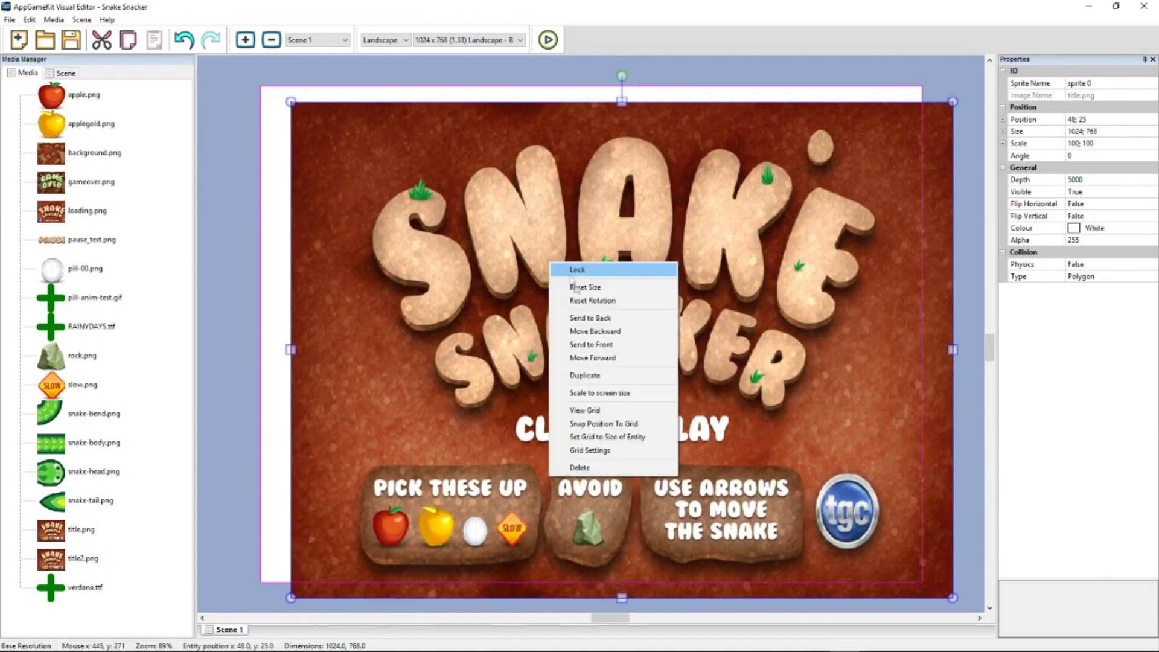
pyautogui.click(584, 395)
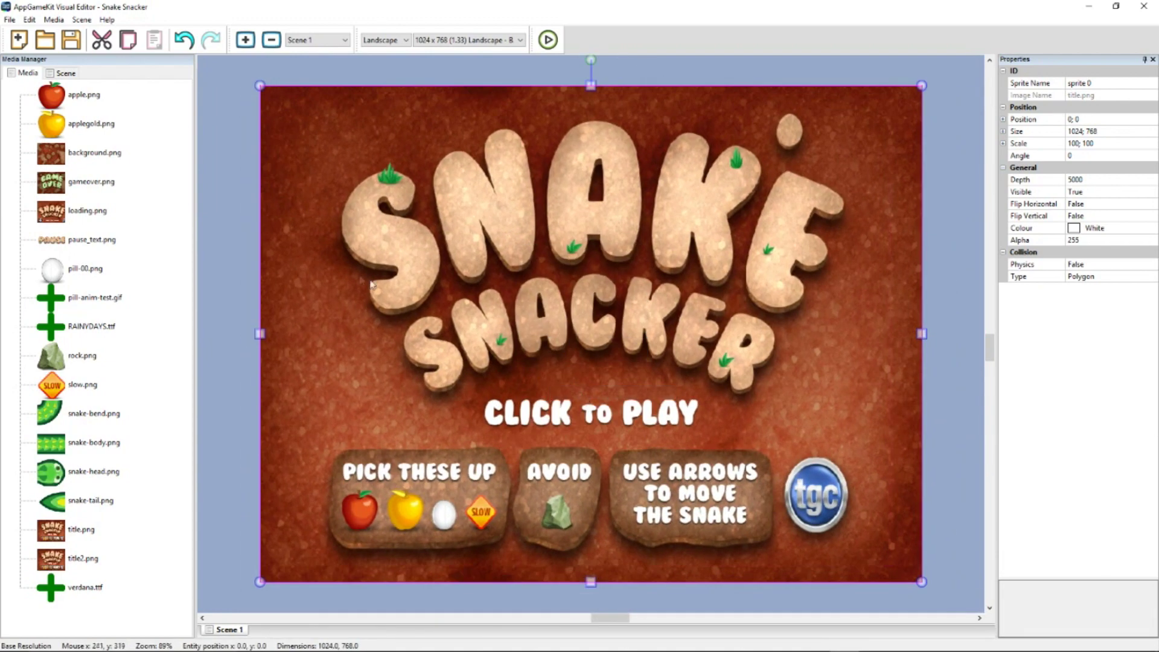
pyautogui.click(215, 236)
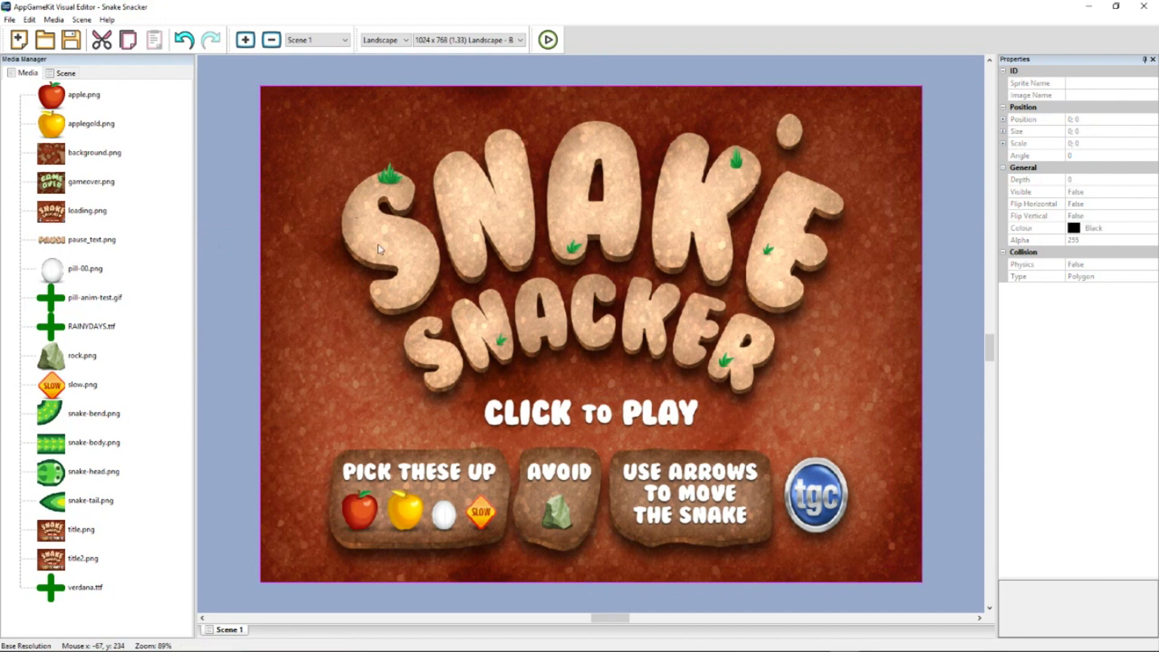
# Reselect the title image and reapply Scale to screen size so it fills 1024 x 768
pyautogui.click(754, 137)
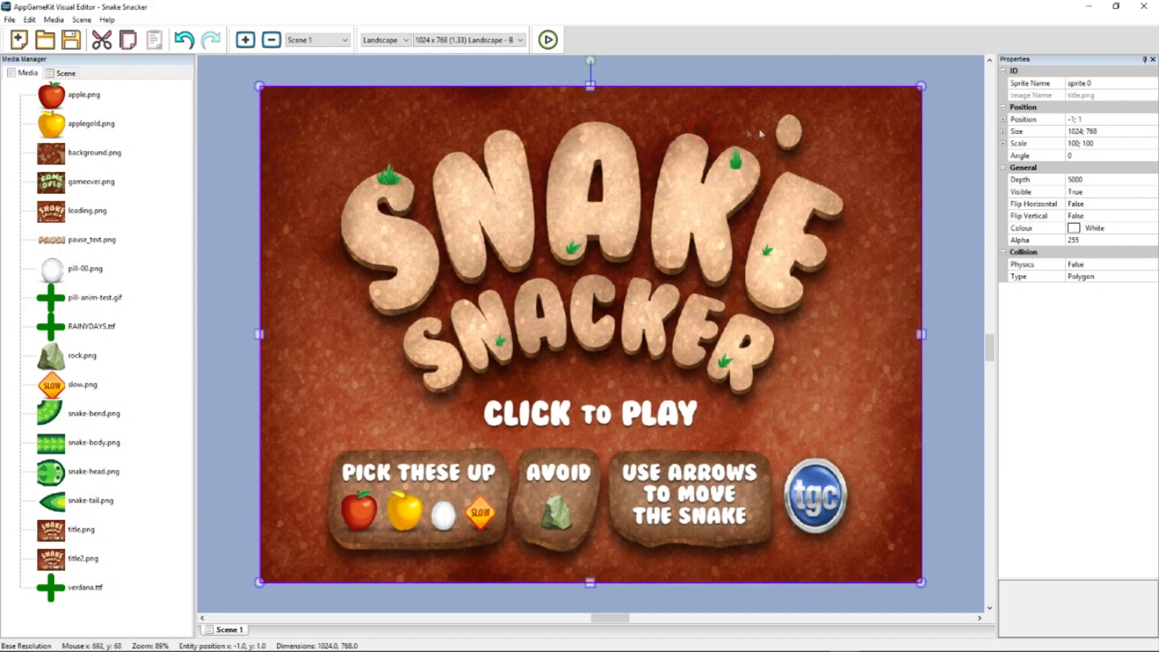
pyautogui.rightClick(707, 155)
pyautogui.click(743, 281)
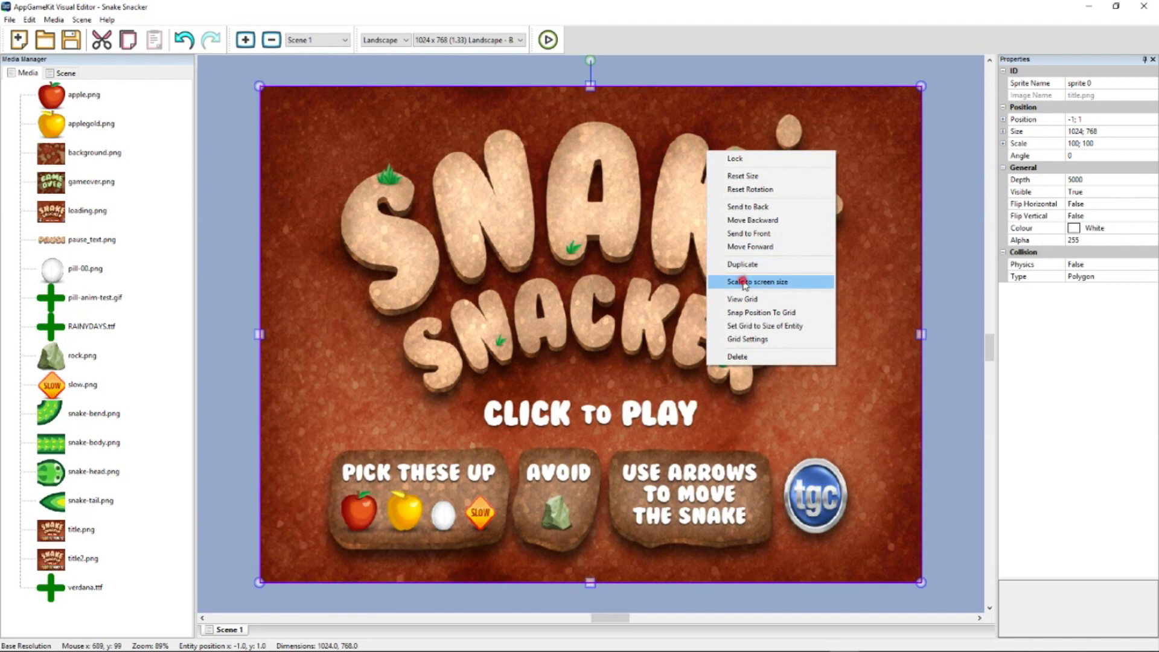
pyautogui.rightClick(684, 187)
pyautogui.click(712, 194)
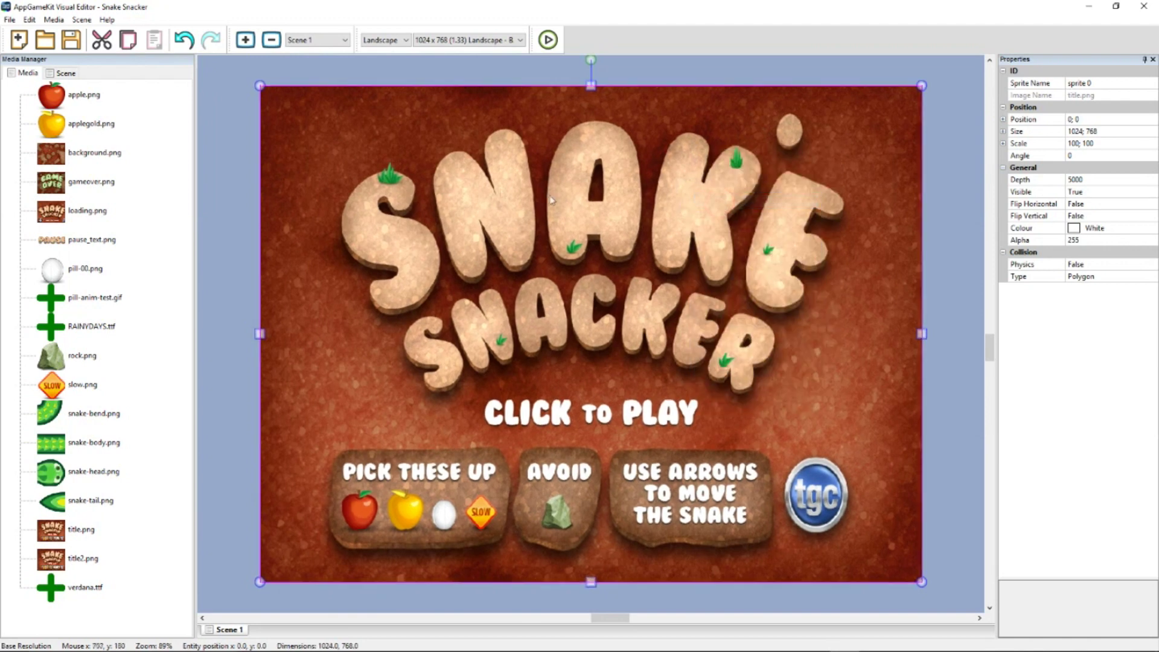
pyautogui.click(240, 166)
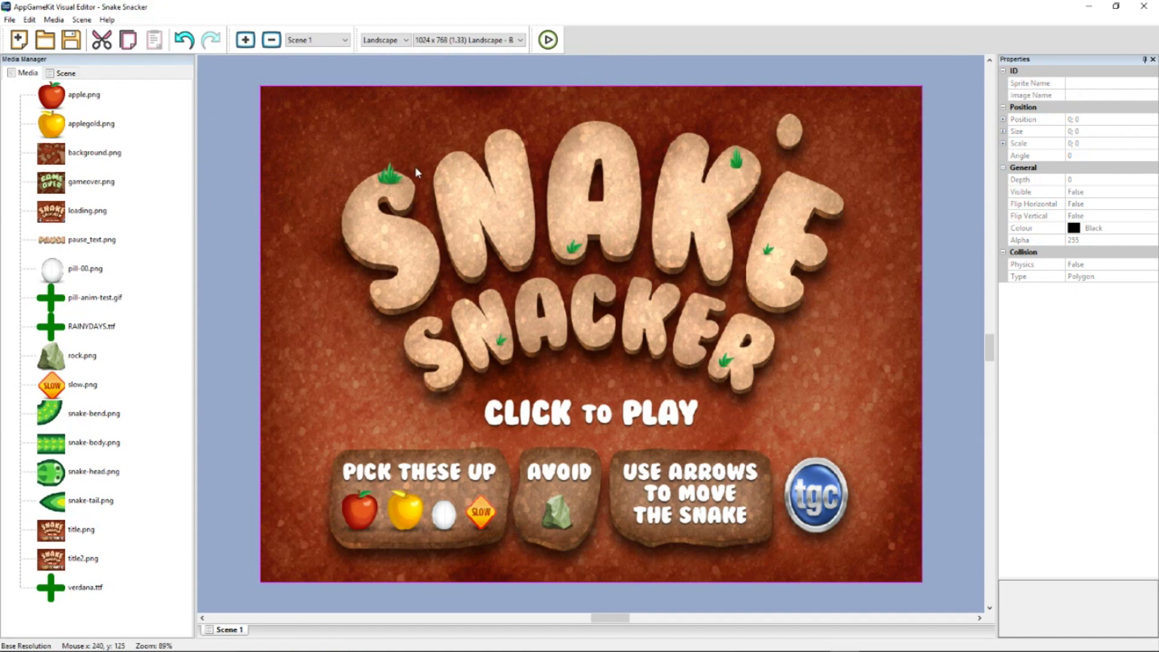
# Switch the scene preview to 960 x 640 (1.50) Landscape
pyautogui.click(453, 42)
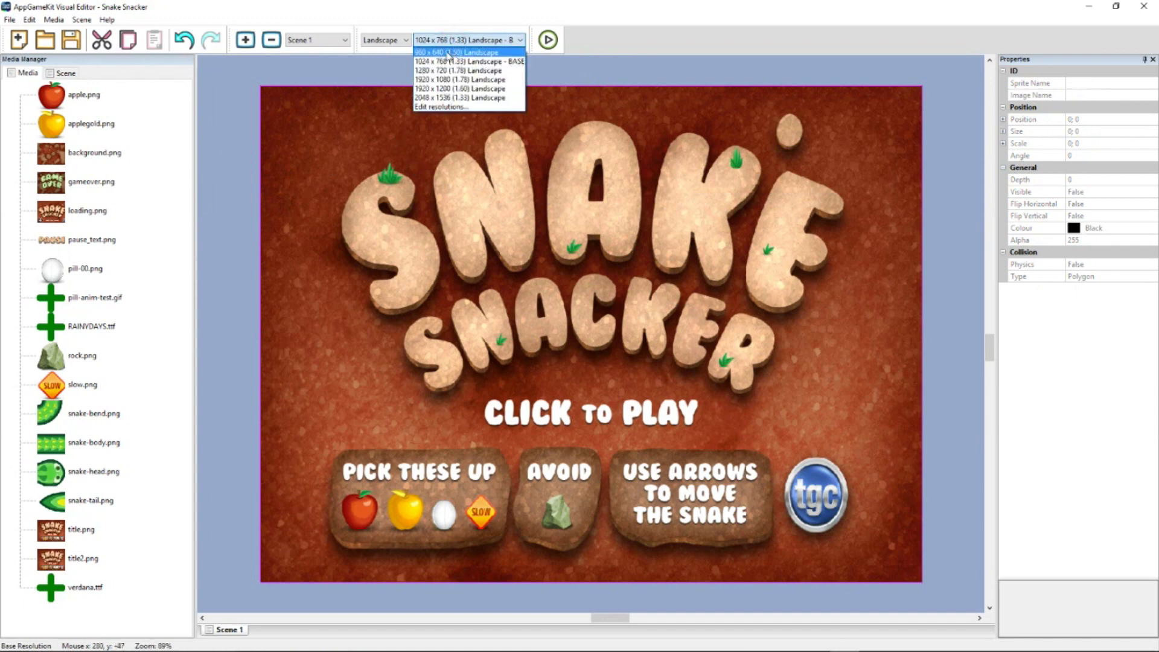
pyautogui.click(444, 53)
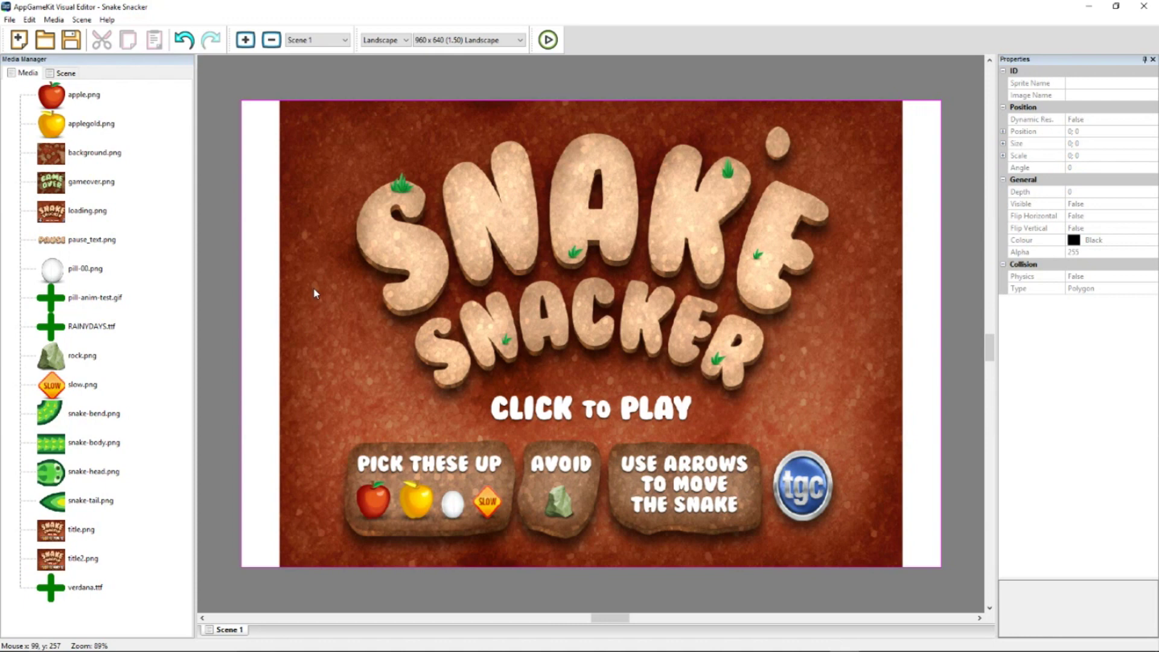
pyautogui.click(82, 19)
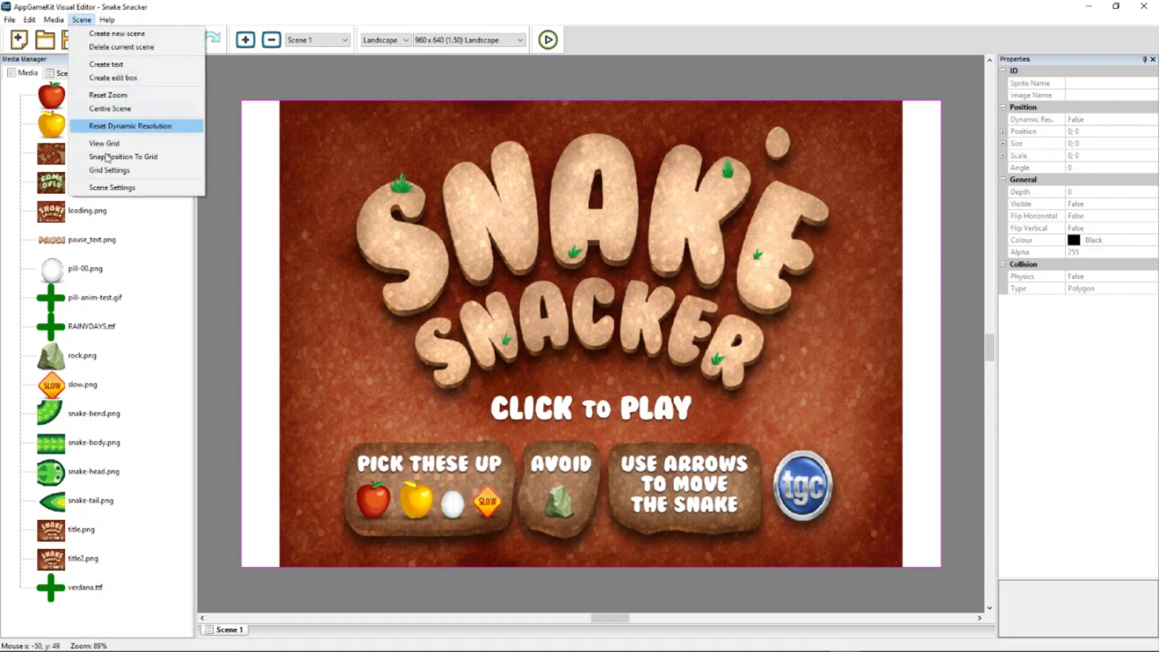
pyautogui.click(111, 188)
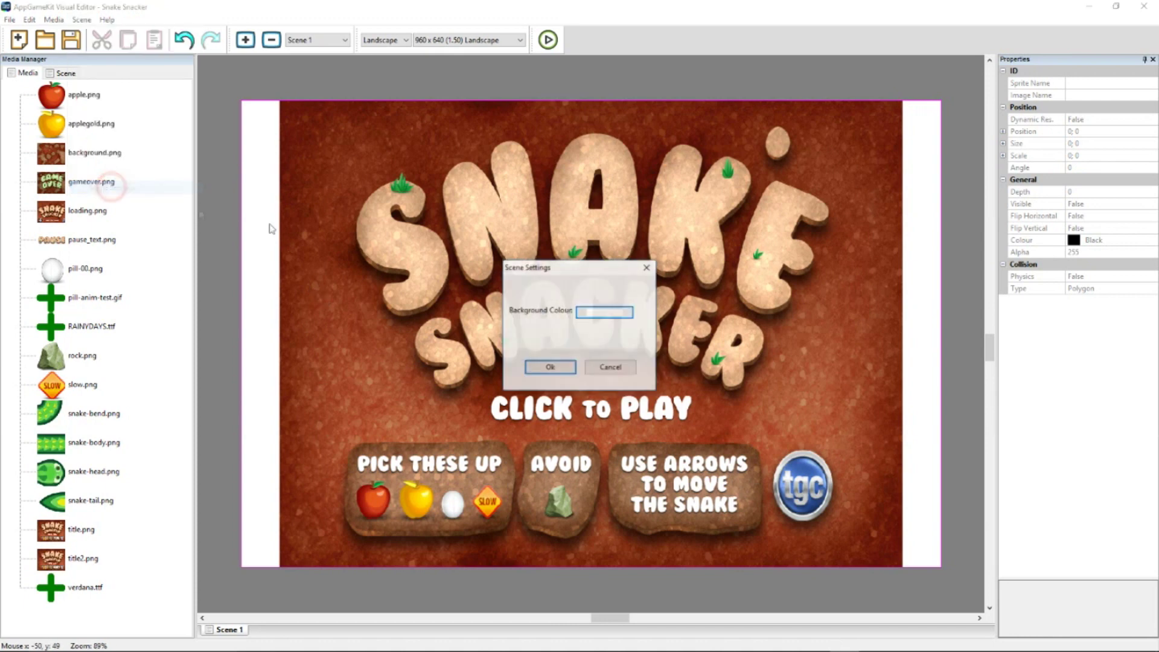
pyautogui.click(605, 312)
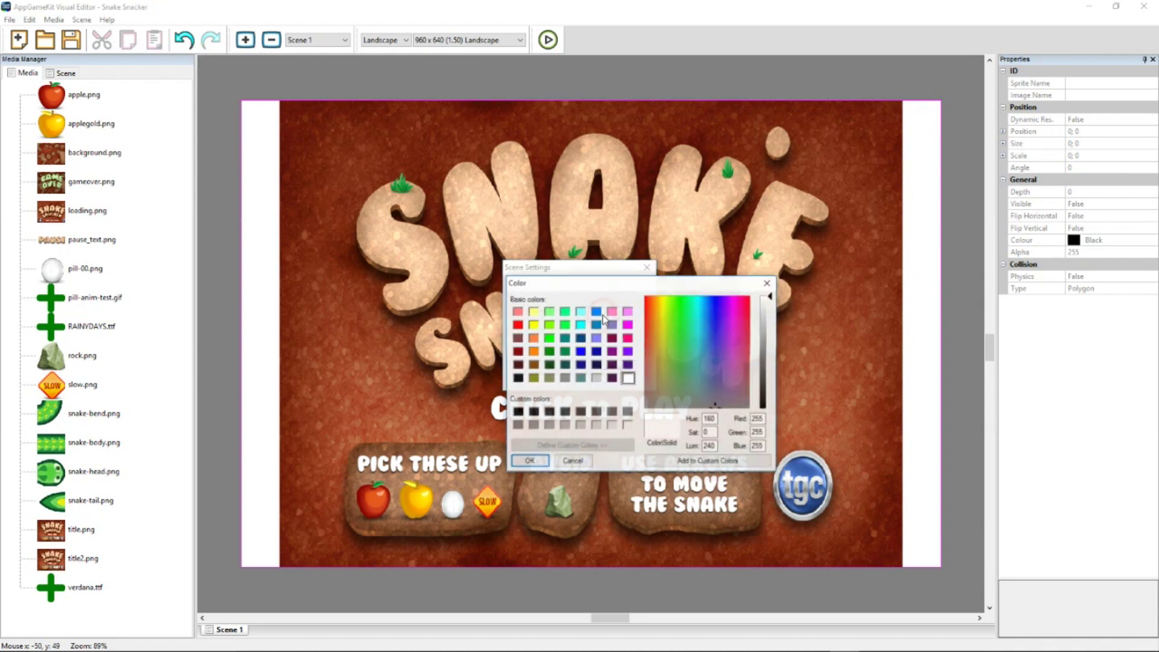
pyautogui.click(528, 461)
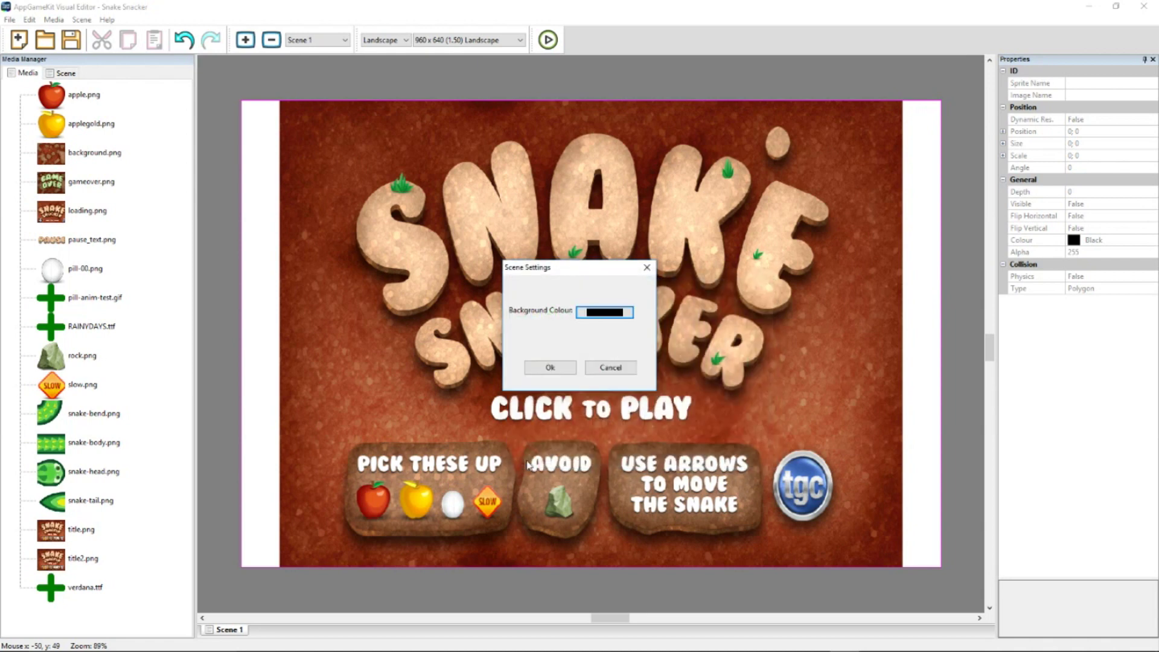
pyautogui.click(544, 368)
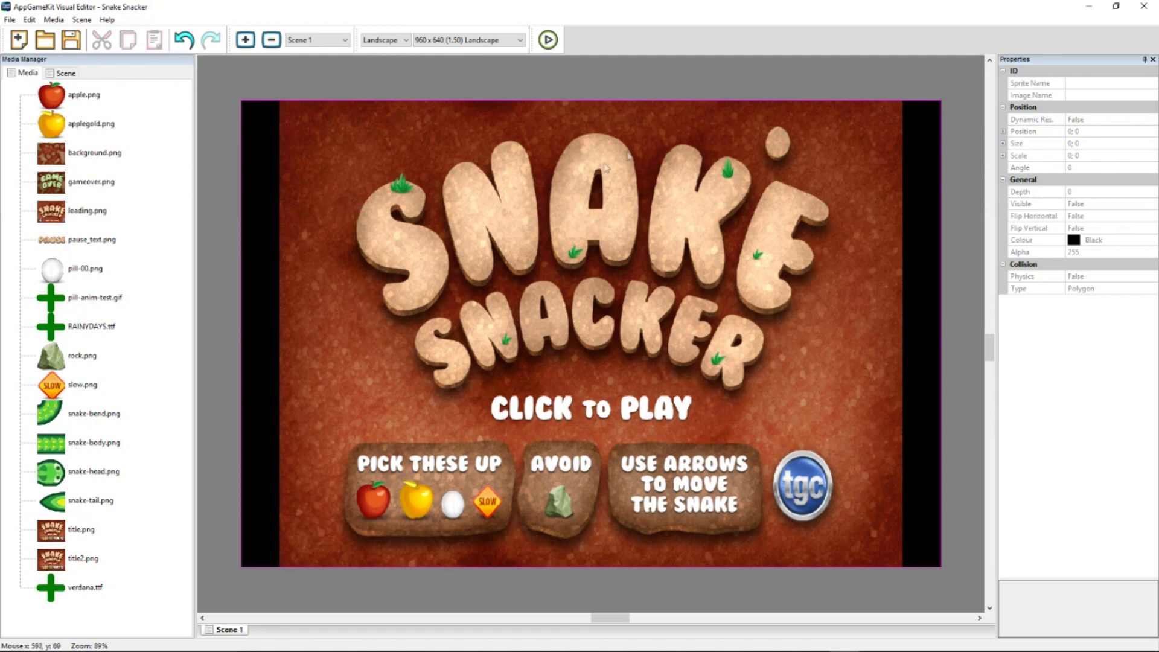
# Unlock the title sprite and set its Dynamic Res. to False
pyautogui.rightClick(703, 149)
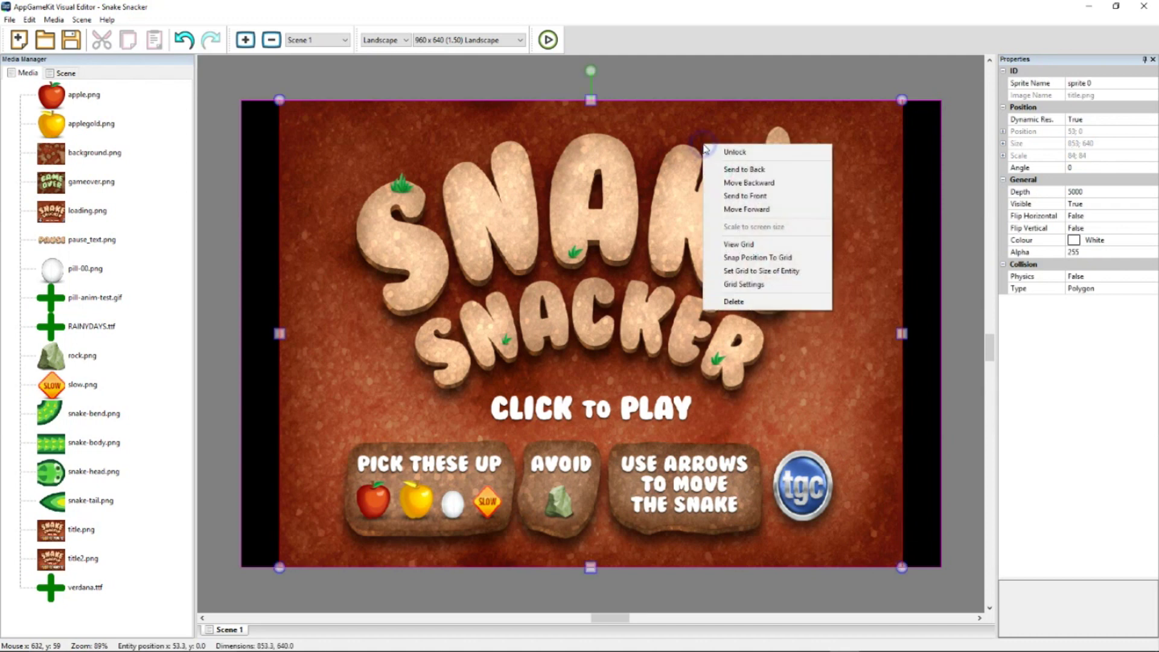
pyautogui.click(742, 154)
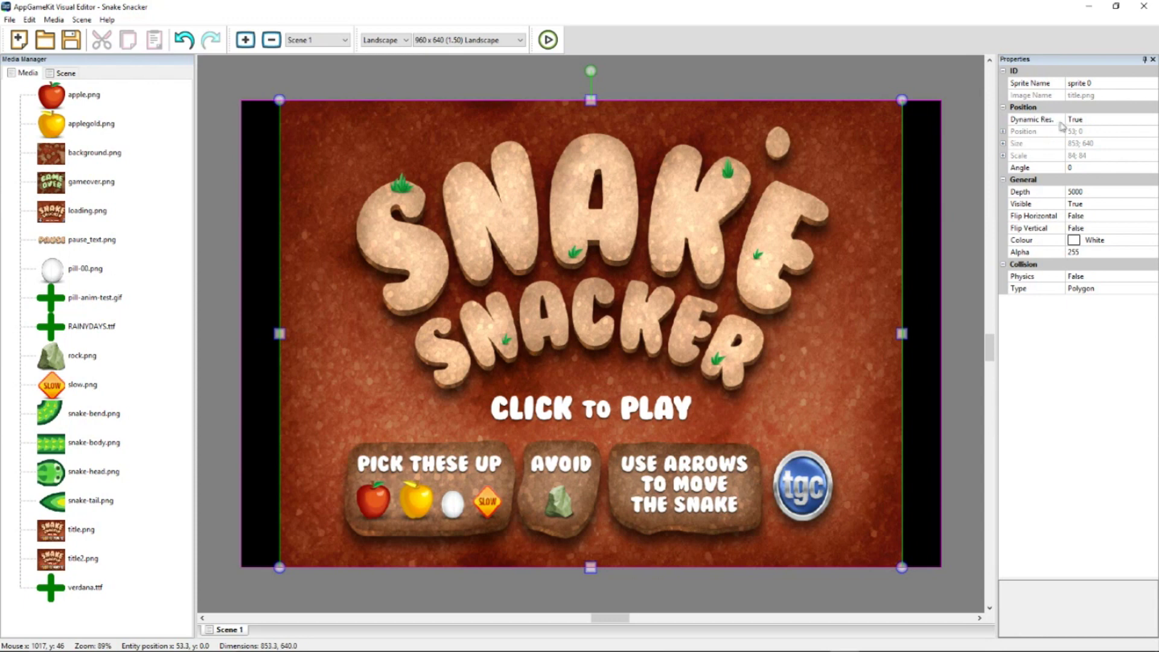
pyautogui.click(1081, 119)
pyautogui.click(1092, 119)
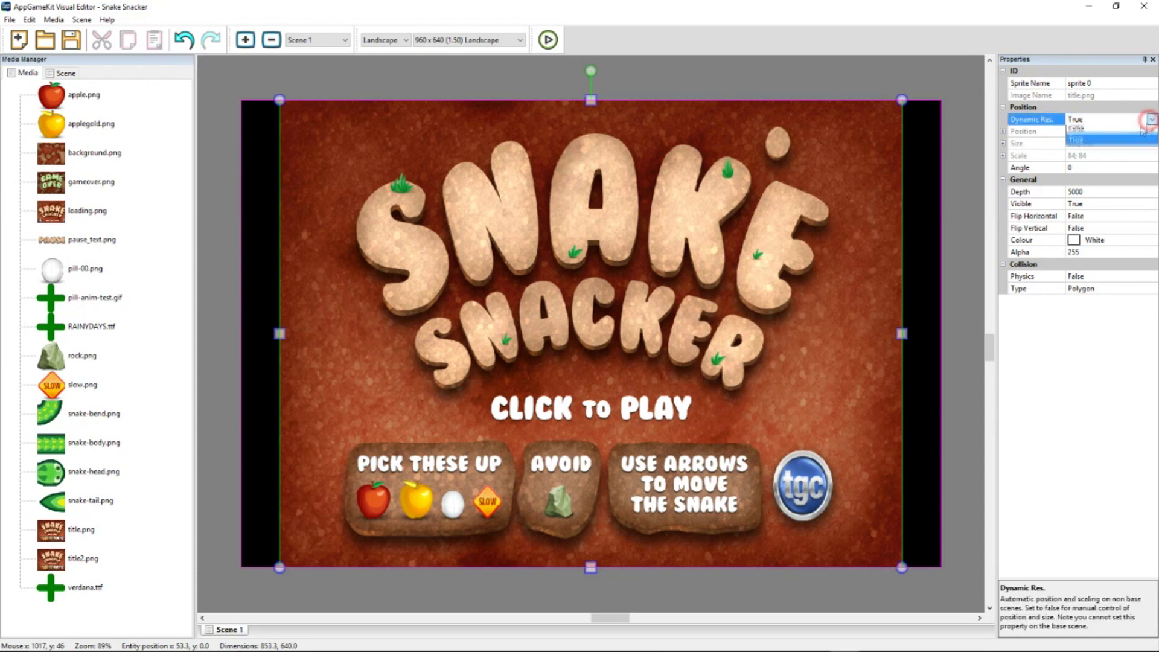
pyautogui.click(1104, 131)
# Stretch the title sprite across the 960 x 640 scene with Scale to screen size
pyautogui.moveTo(903, 335); pyautogui.dragTo(940, 333)
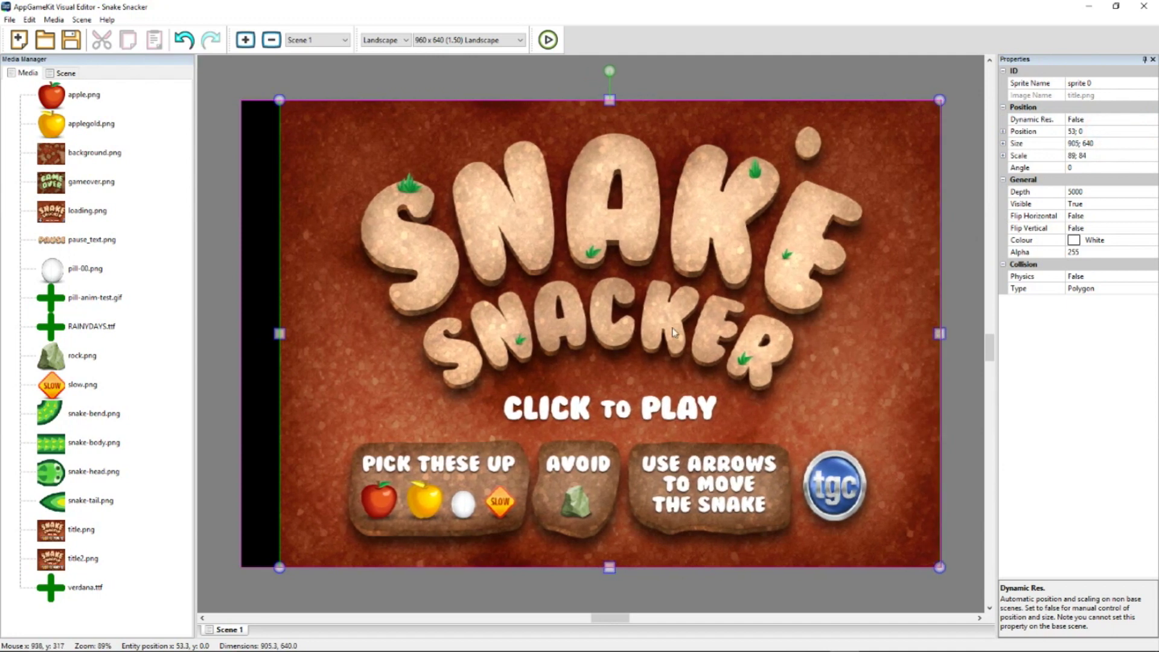
pyautogui.moveTo(279, 333); pyautogui.dragTo(241, 333)
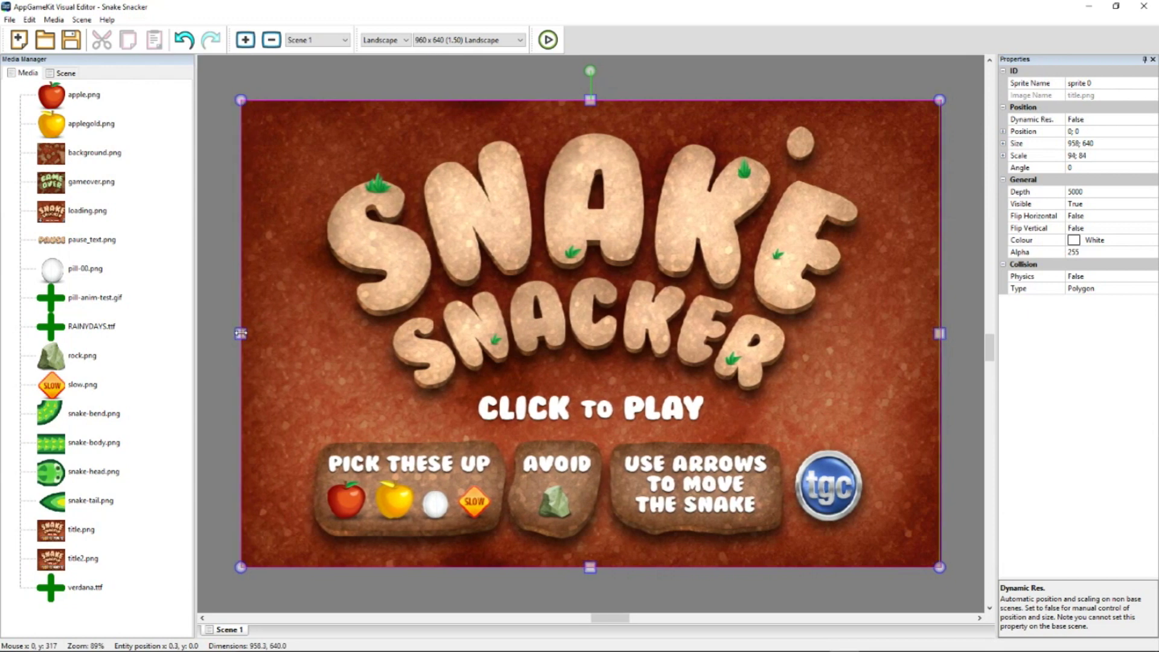
pyautogui.rightClick(477, 264)
pyautogui.click(519, 338)
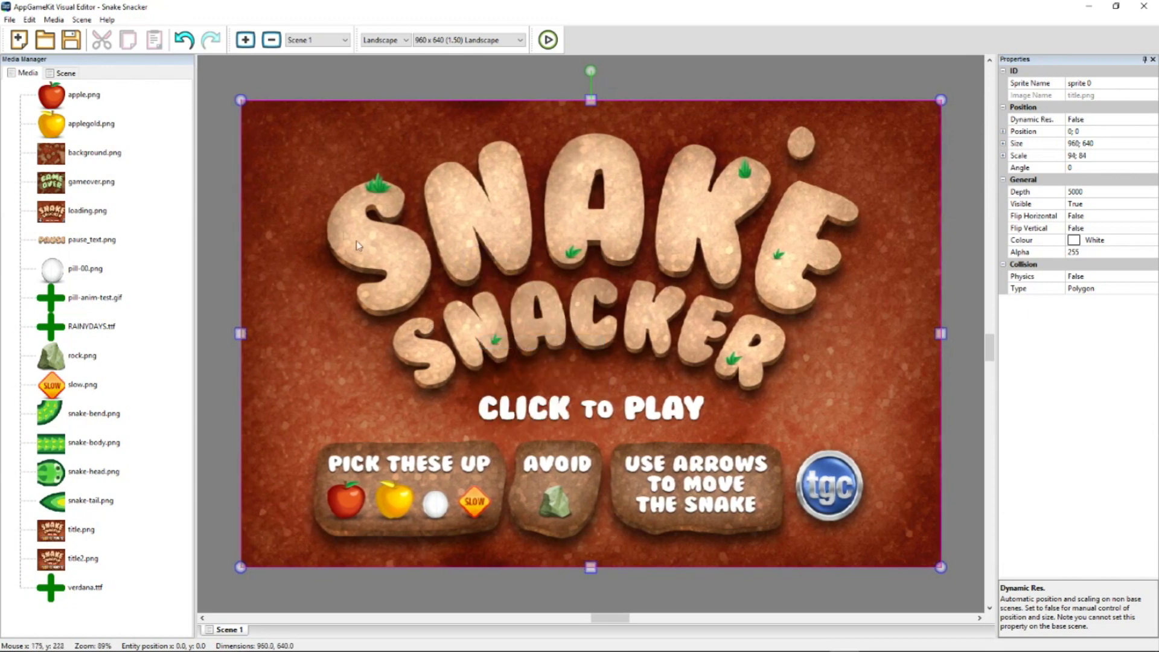
# Toggle the preview between 1024 x 768 and 960 x 640, ending at 960 x 640
pyautogui.click(221, 187)
pyautogui.click(454, 40)
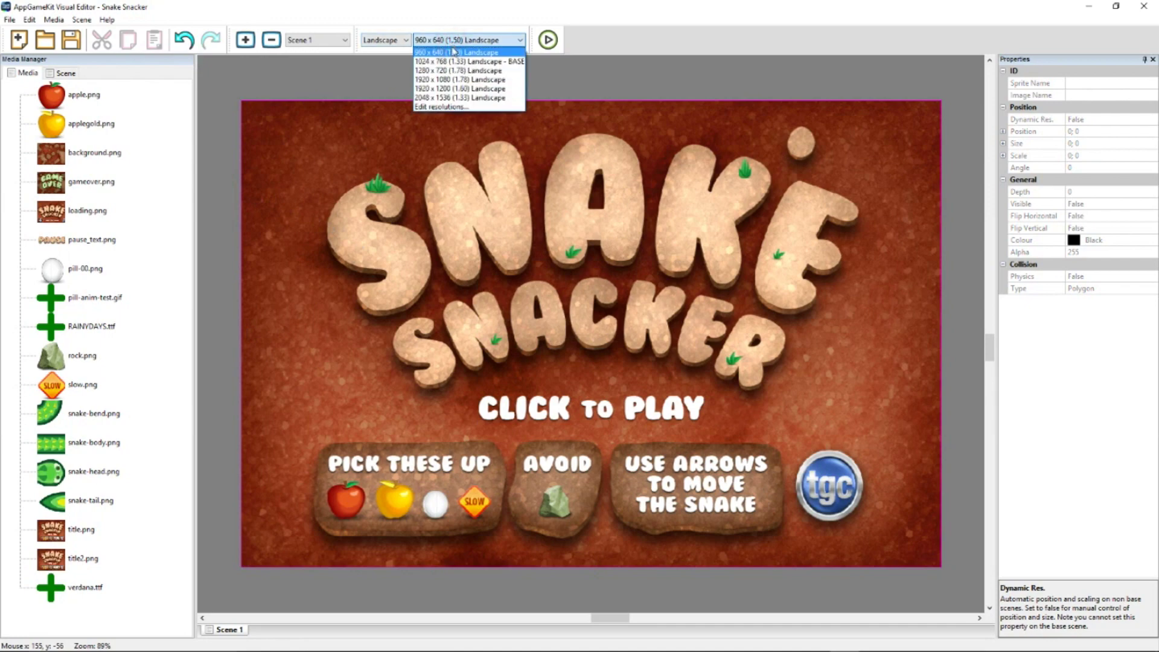
pyautogui.click(454, 61)
pyautogui.click(449, 40)
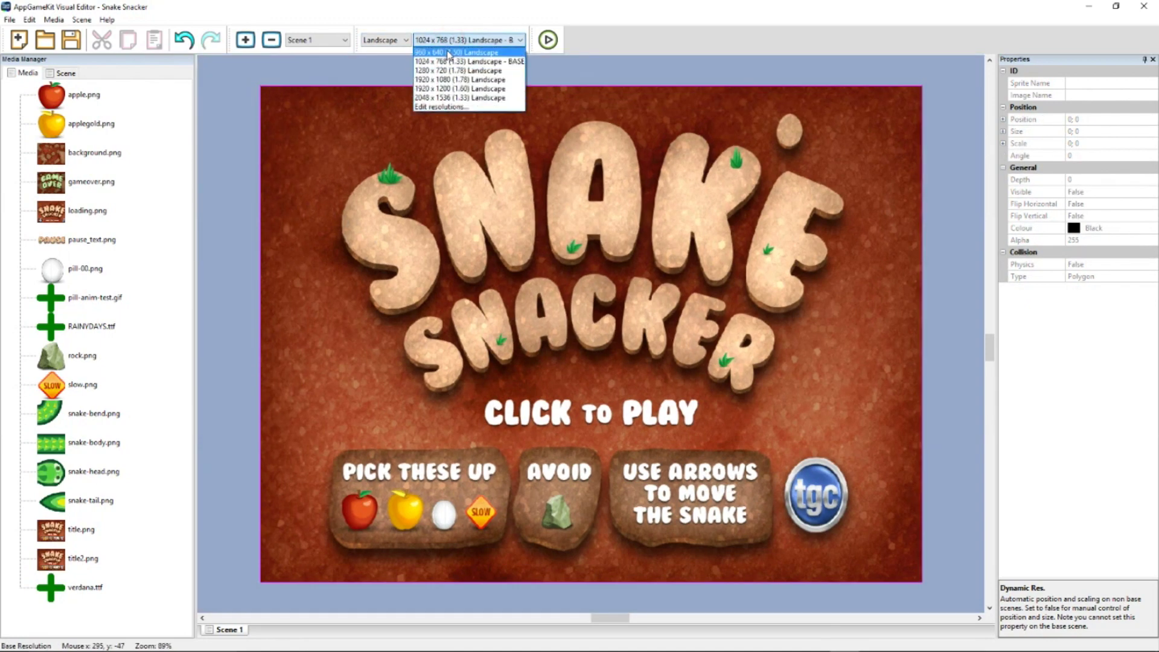
pyautogui.click(448, 53)
pyautogui.click(446, 39)
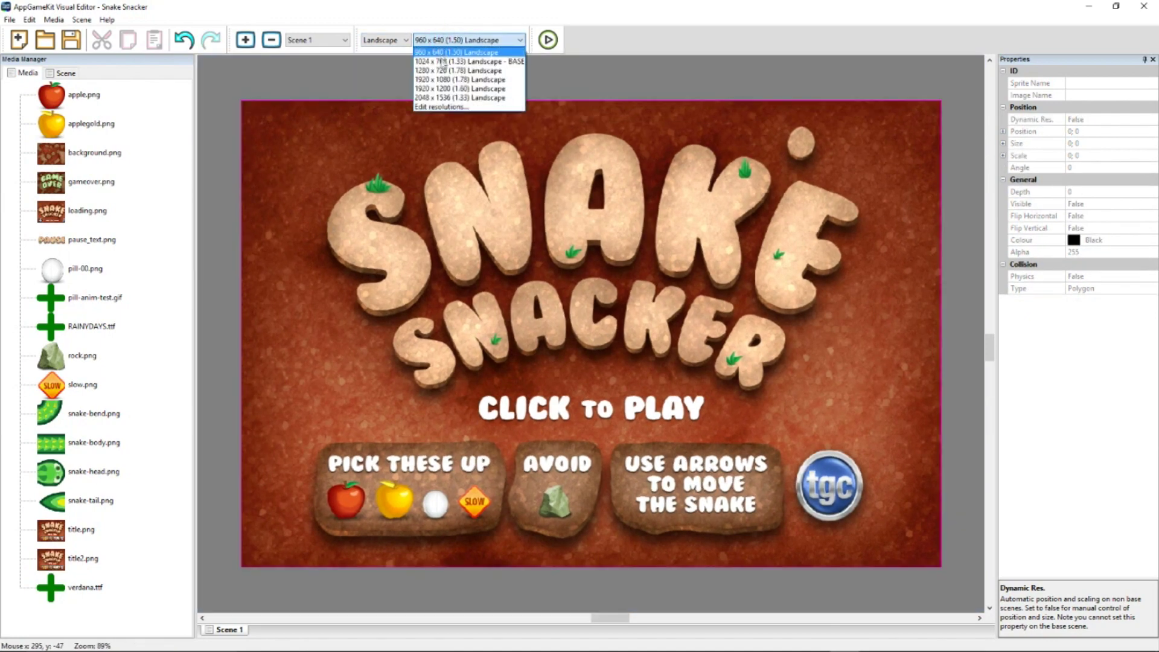
pyautogui.click(433, 40)
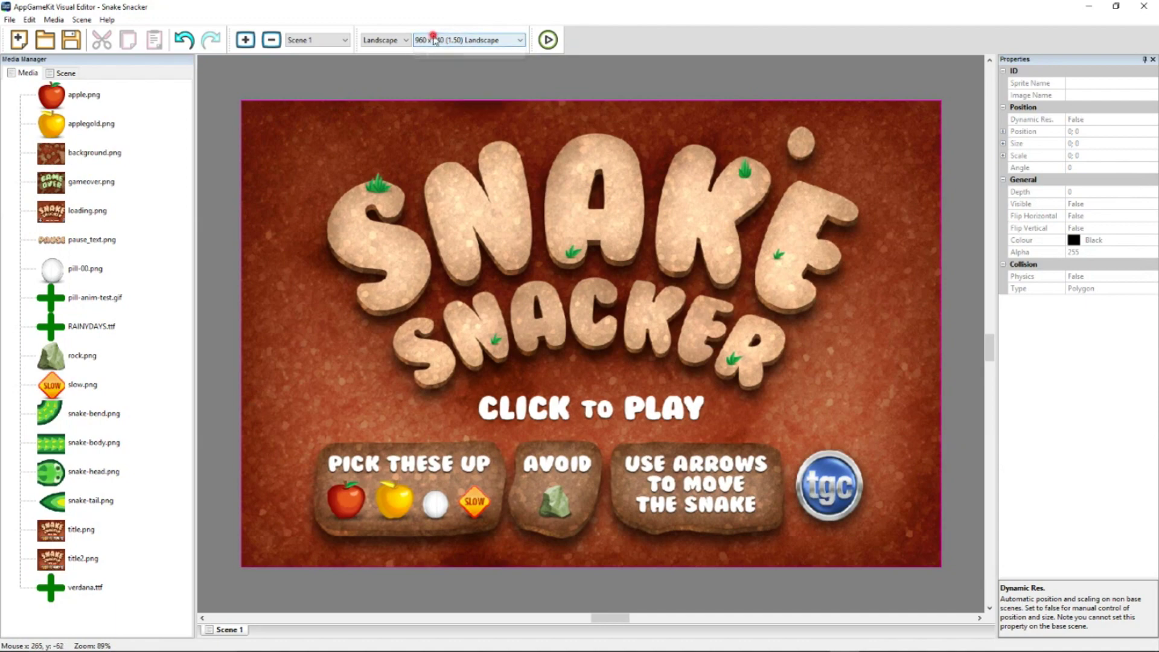
pyautogui.click(433, 40)
pyautogui.click(433, 61)
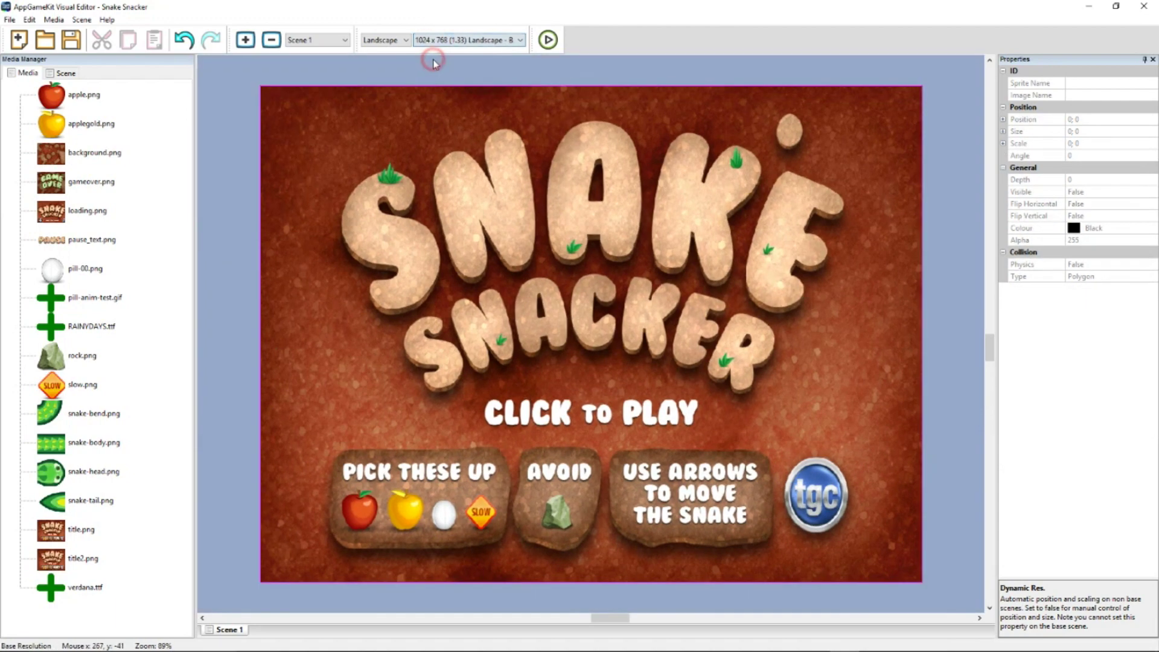
pyautogui.click(437, 41)
pyautogui.click(439, 53)
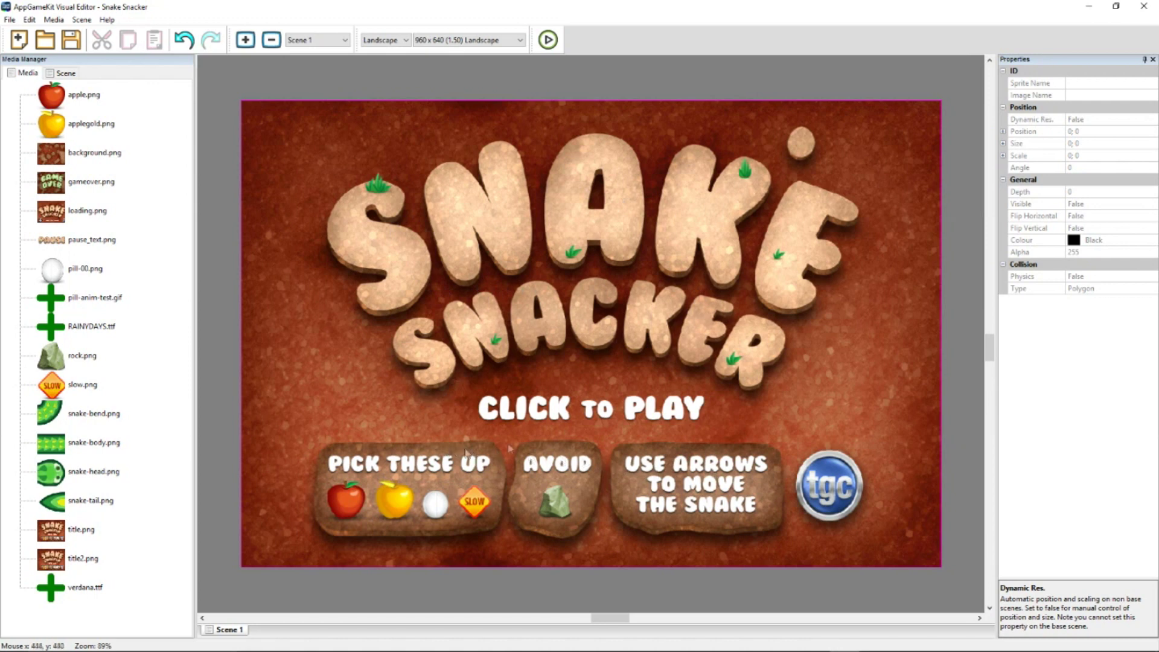
# Preview at 1280 x 720 and scale the title sprite to fill it
pyautogui.click(462, 40)
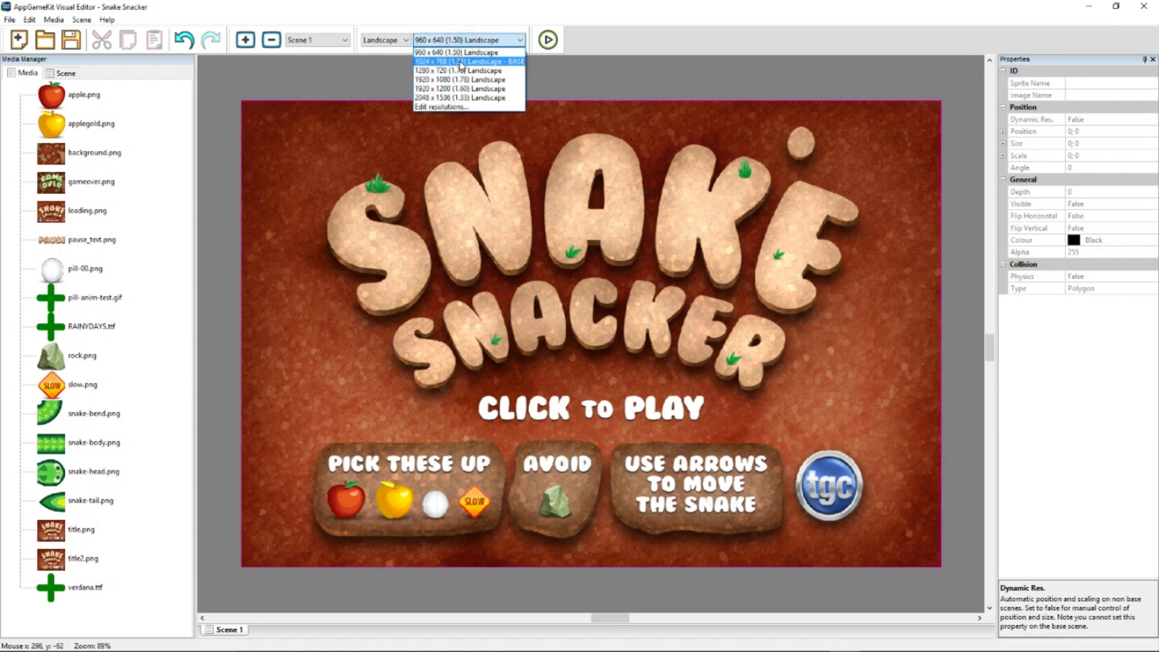
pyautogui.click(457, 71)
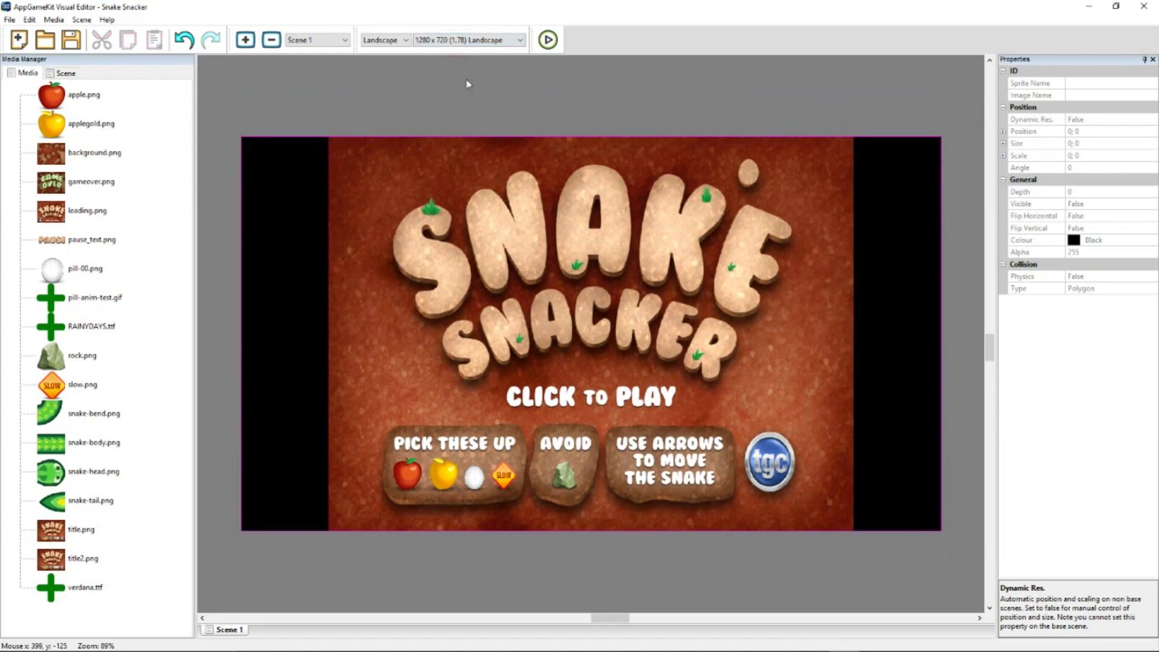
pyautogui.click(483, 276)
pyautogui.rightClick(483, 276)
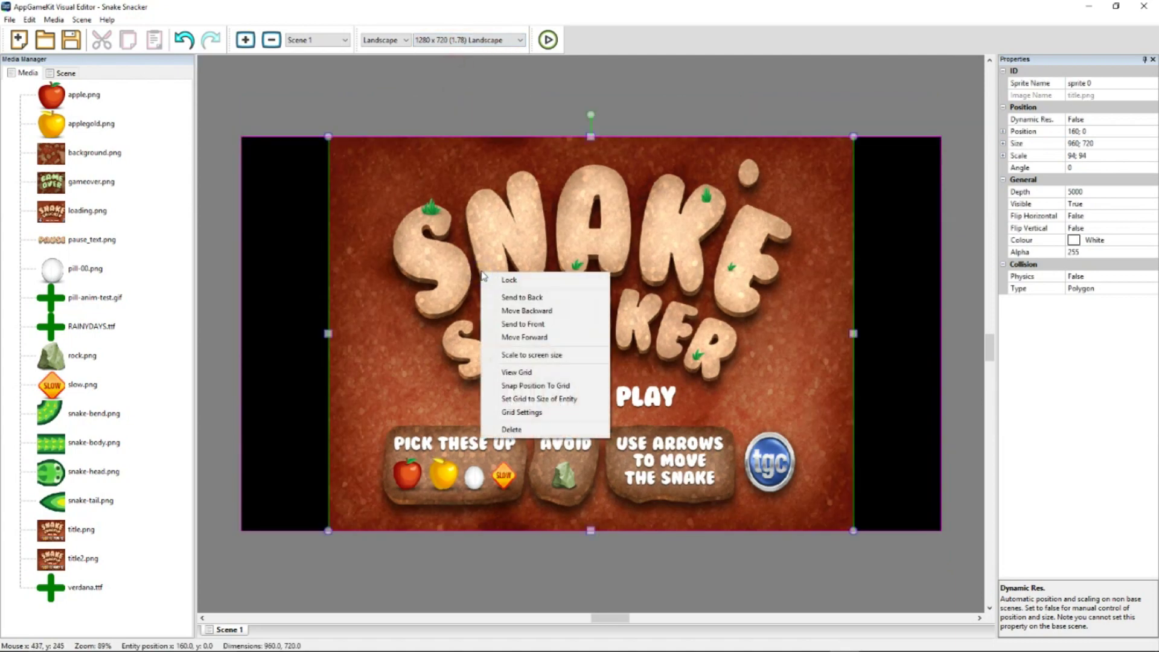
pyautogui.click(539, 355)
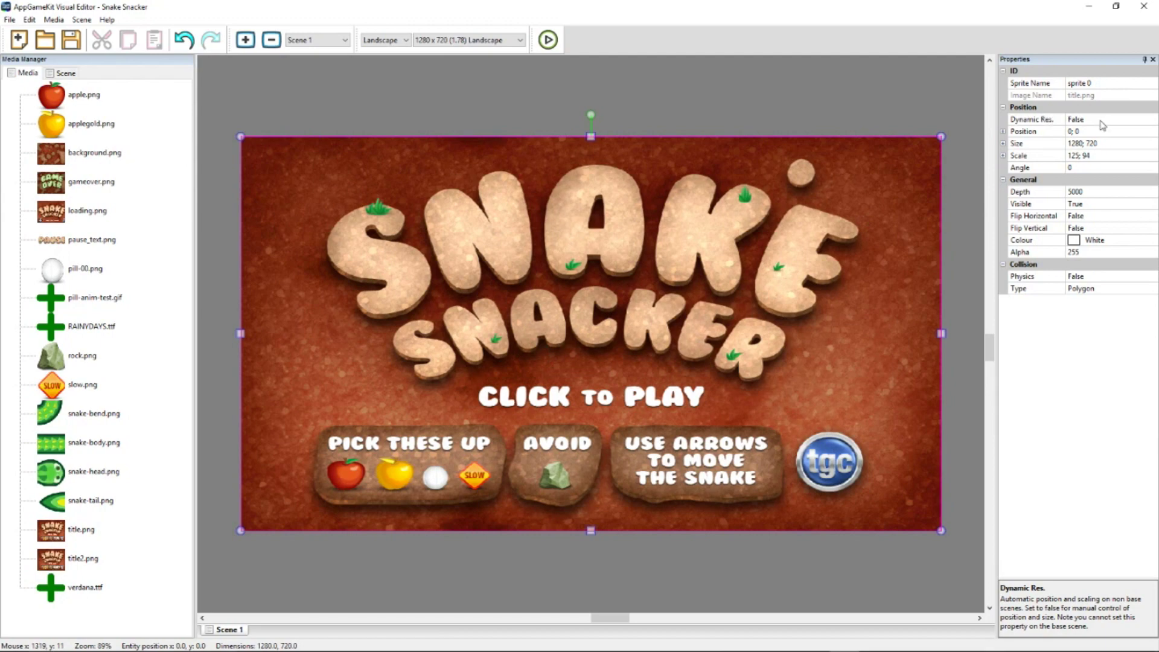
# Switch to 1920 x 1200 and scale the title sprite to that screen
pyautogui.click(446, 41)
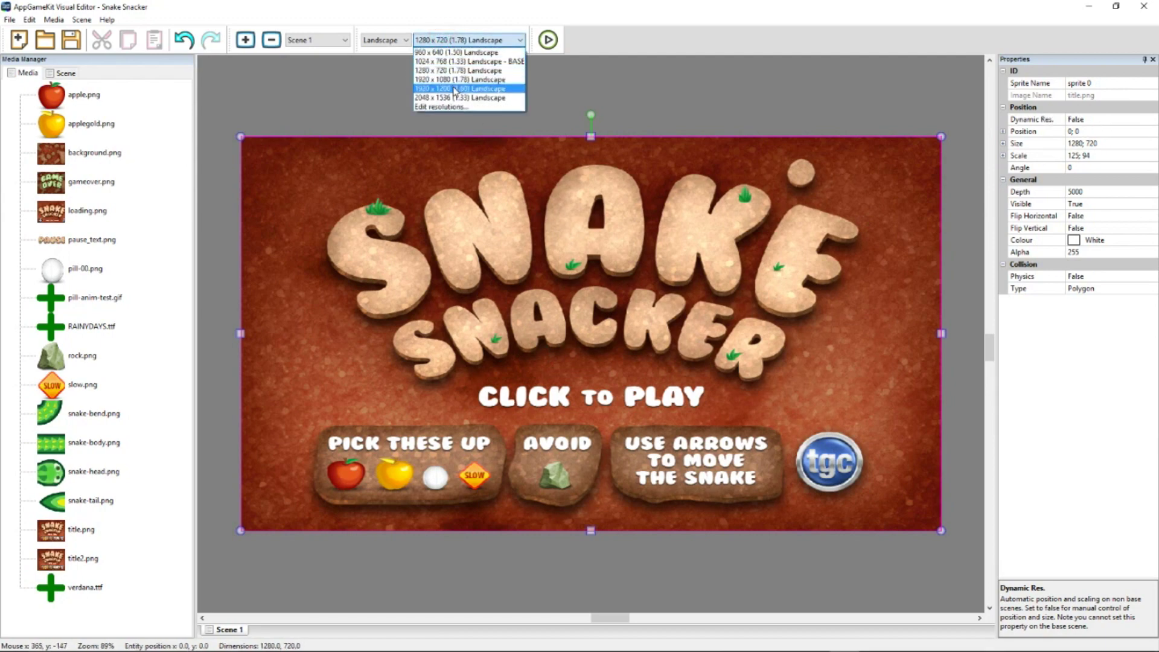
pyautogui.click(455, 89)
pyautogui.rightClick(484, 159)
pyautogui.click(543, 251)
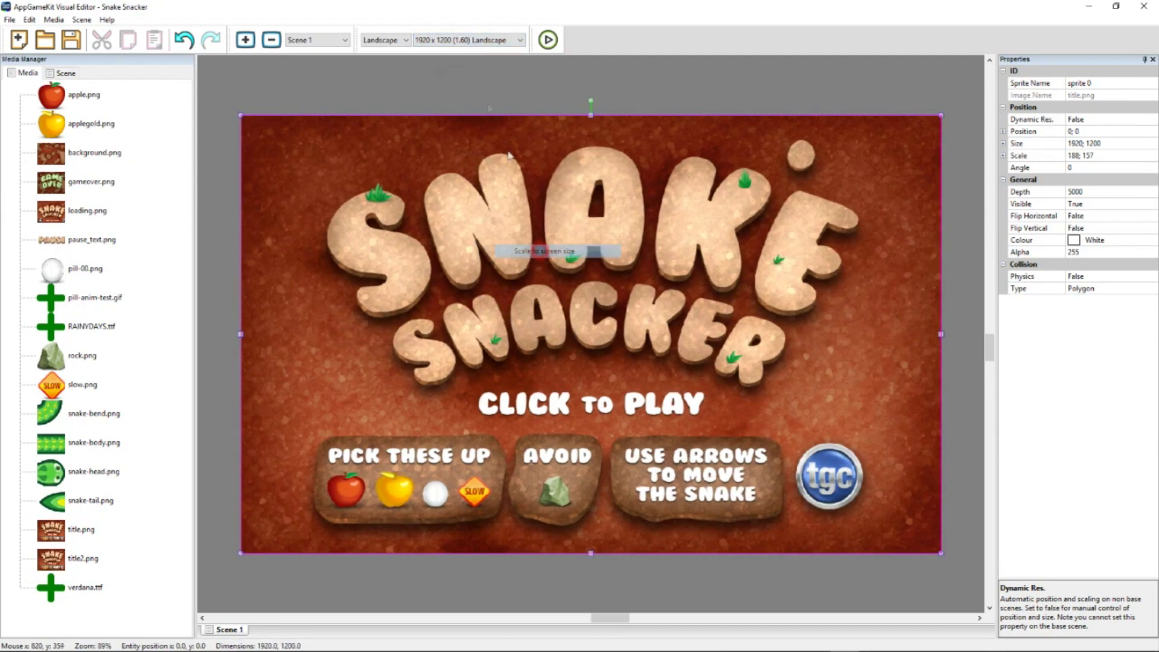
# Try 2048 x 1536, then return to the 1024 x 768 base resolution
pyautogui.click(459, 40)
pyautogui.click(458, 102)
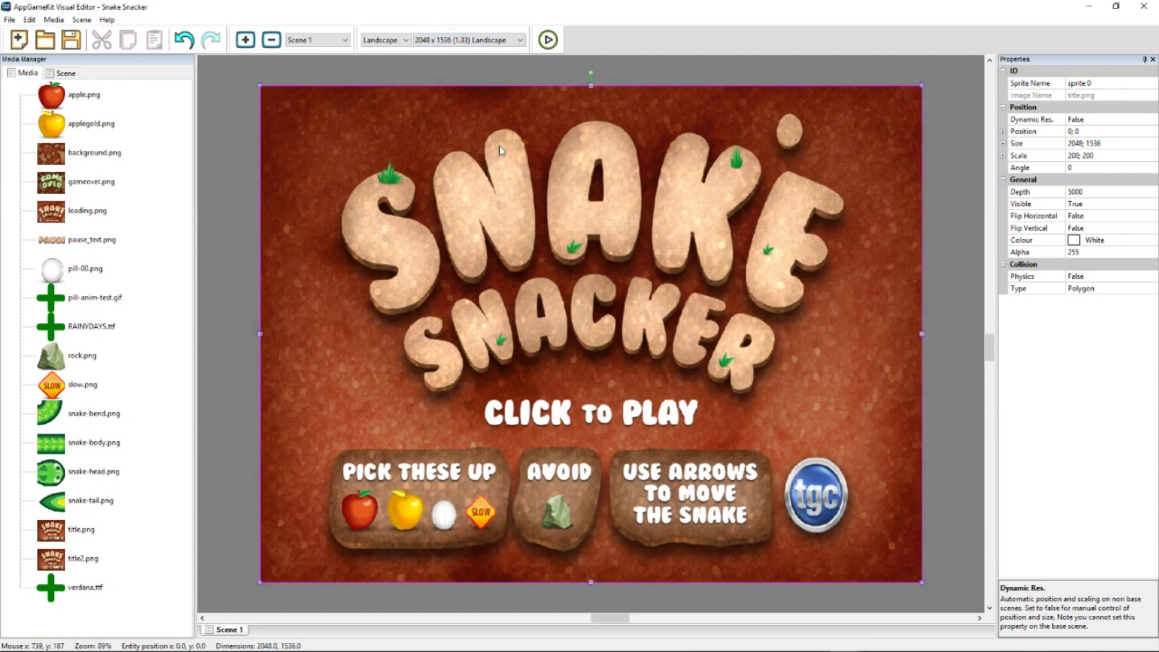
pyautogui.click(458, 40)
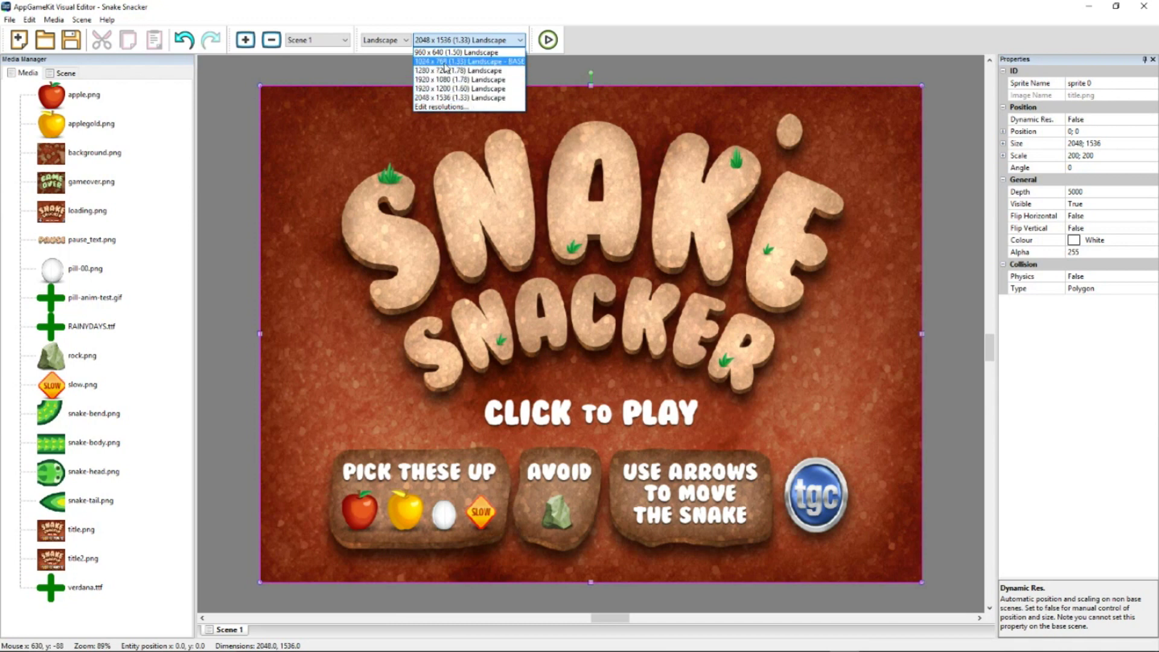
pyautogui.click(457, 62)
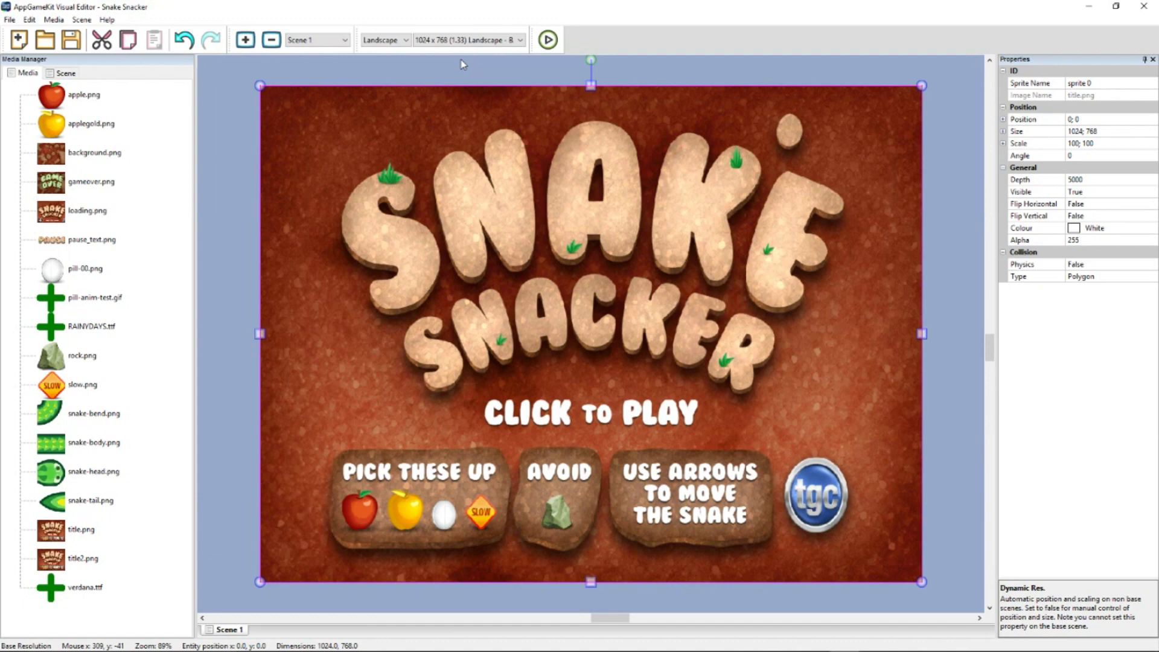
# Create a new scene and switch to Scene 2
pyautogui.click(246, 41)
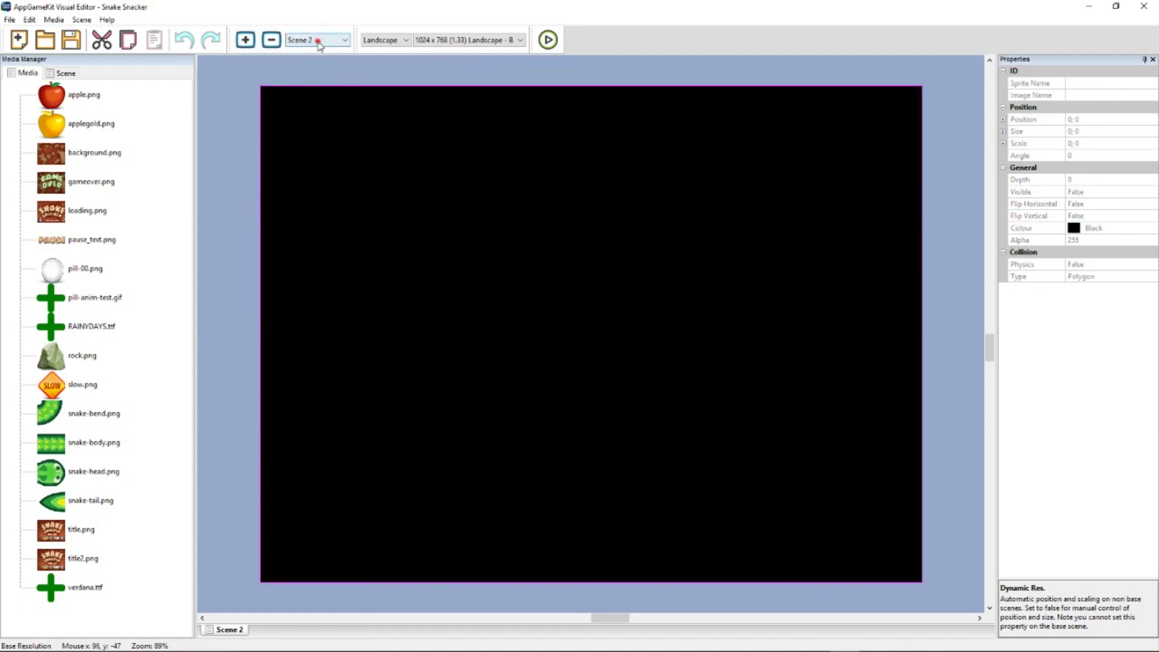
pyautogui.click(318, 40)
pyautogui.click(318, 53)
pyautogui.click(318, 40)
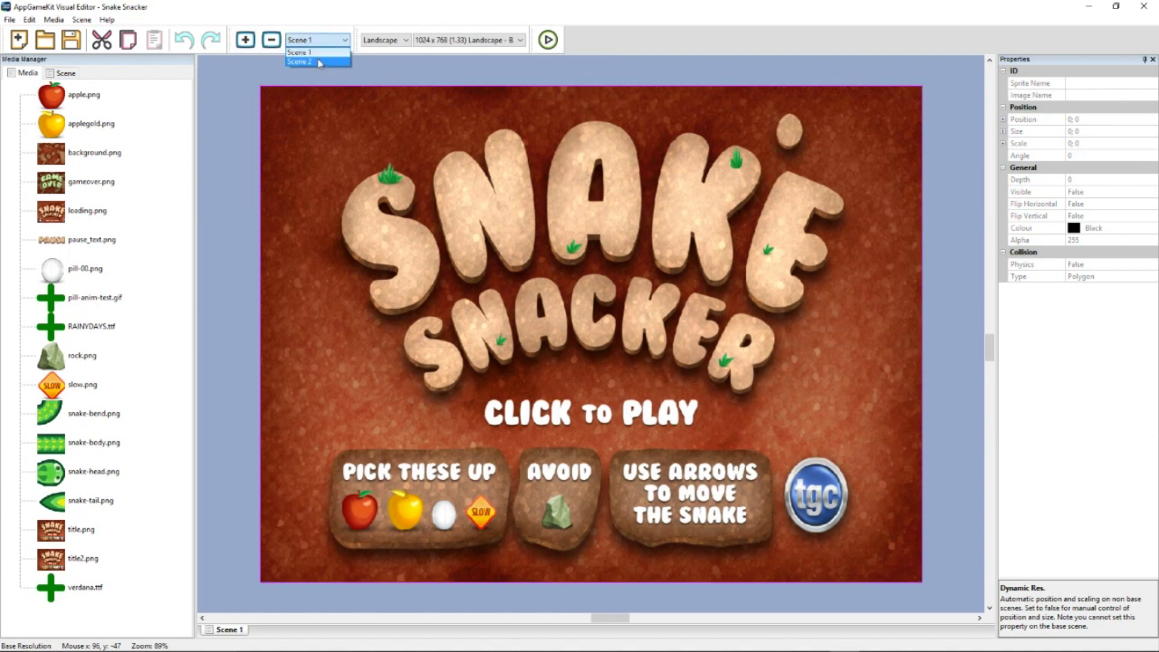
pyautogui.click(318, 61)
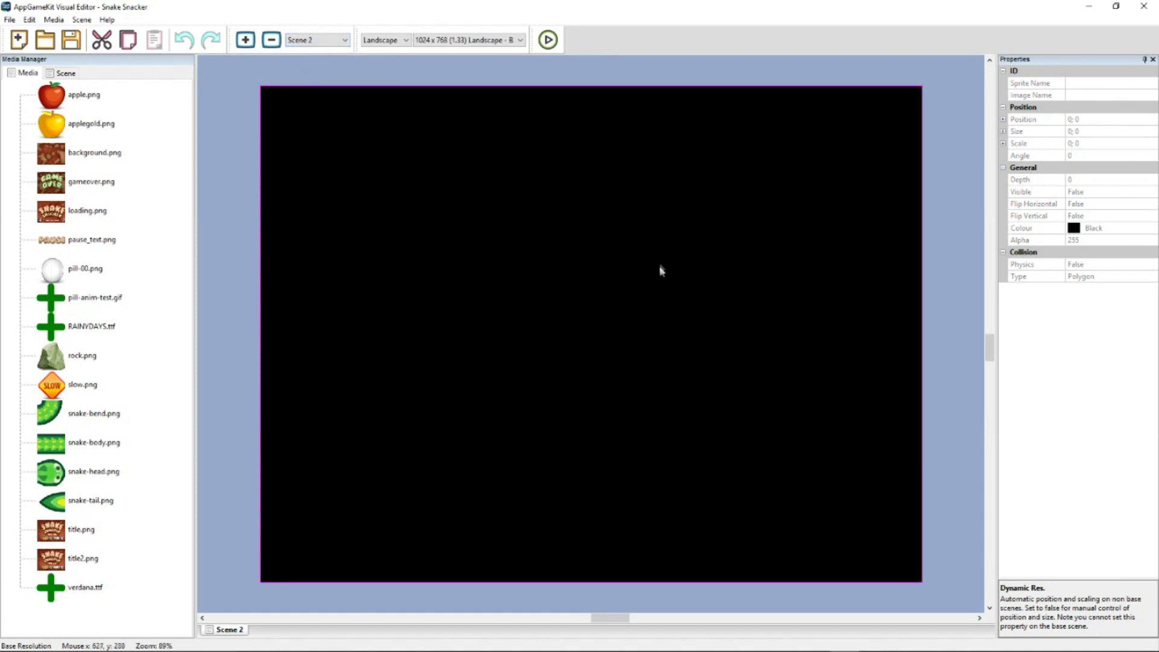
# Place background.png on Scene 2 and scale it to the 1024 x 768 screen
pyautogui.moveTo(54, 158); pyautogui.dragTo(386, 192)
pyautogui.rightClick(573, 275)
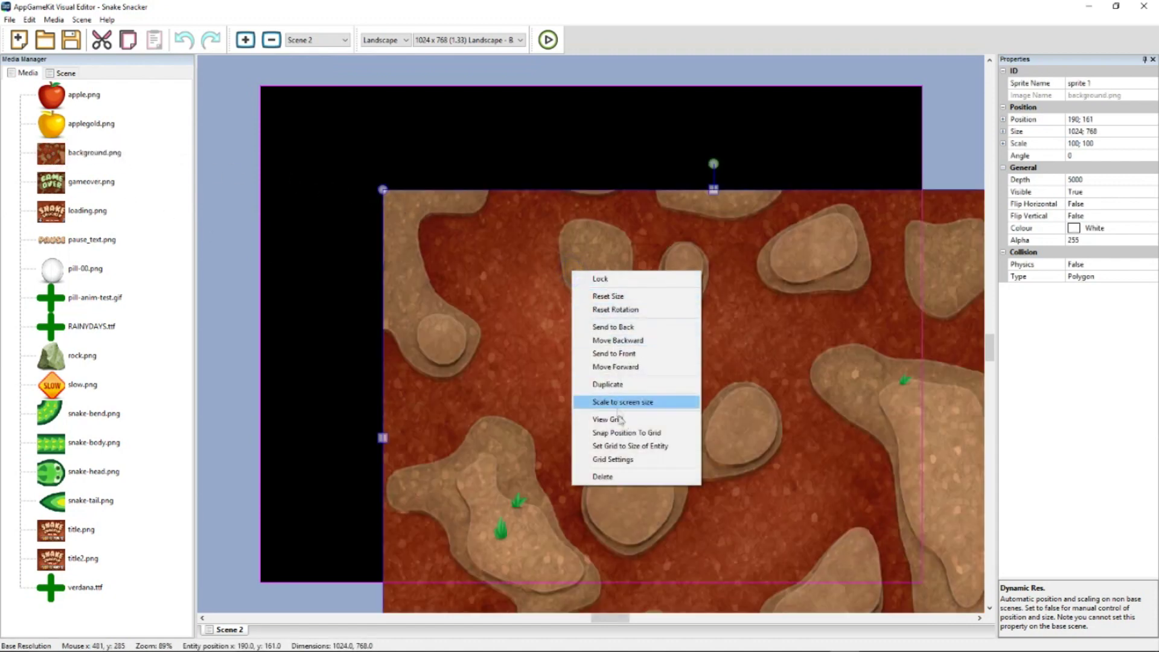
pyautogui.click(610, 402)
pyautogui.click(460, 41)
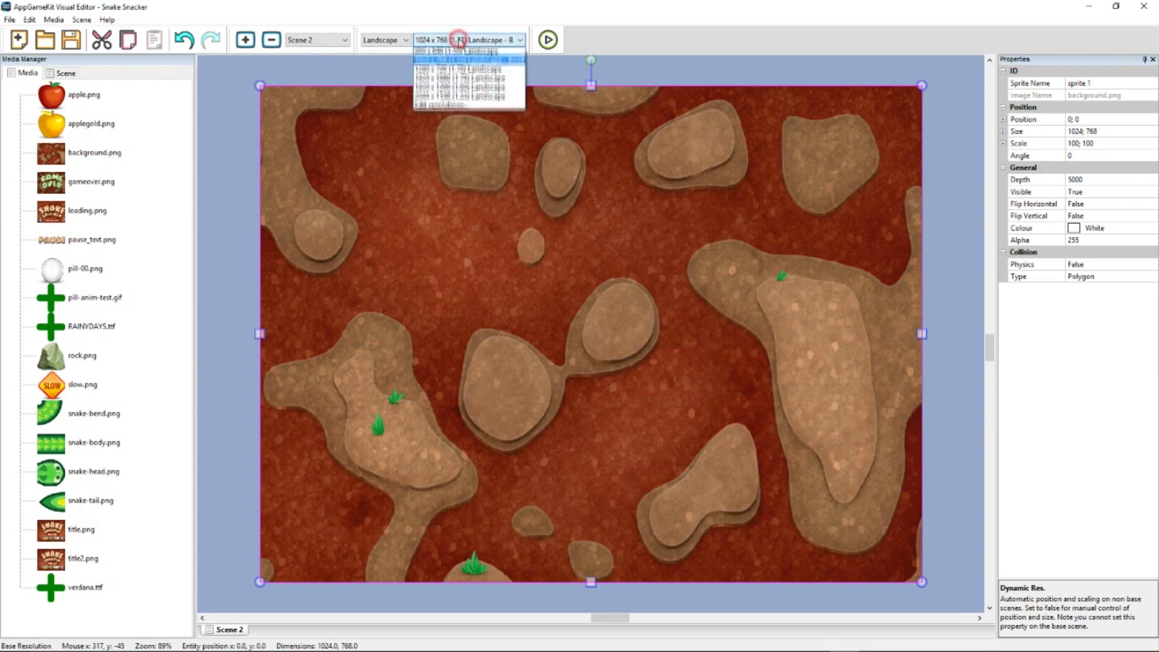
pyautogui.click(462, 65)
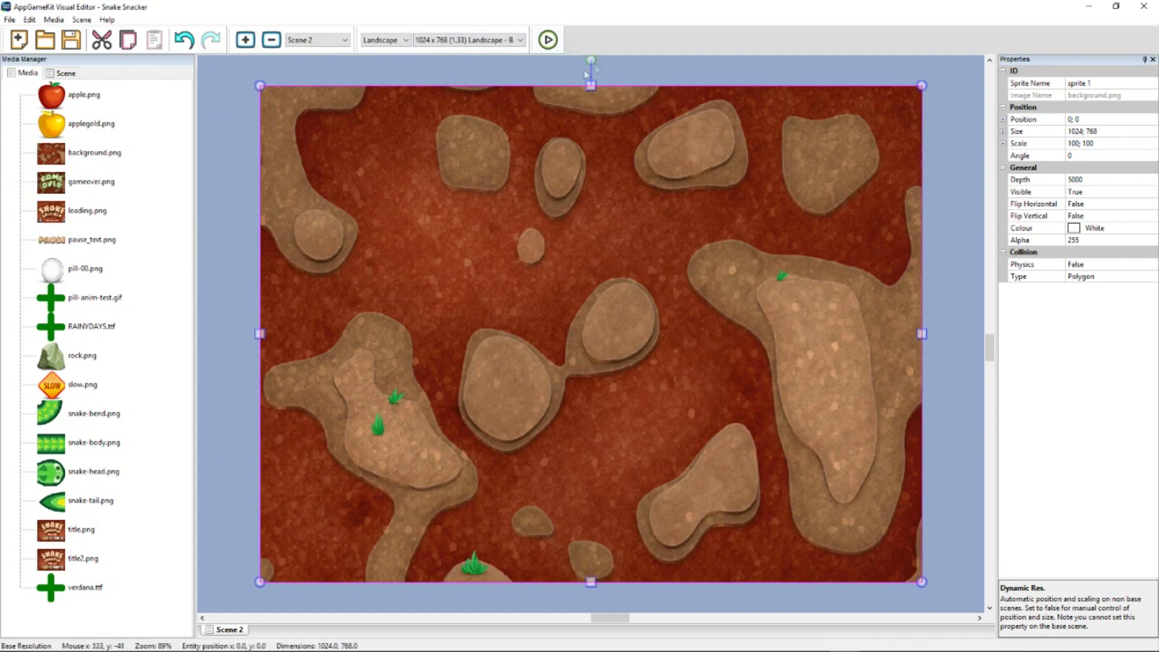
# At 2048 x 1536, try dragging in applegold.png and dismiss the base-resolution error
pyautogui.click(432, 41)
pyautogui.click(440, 97)
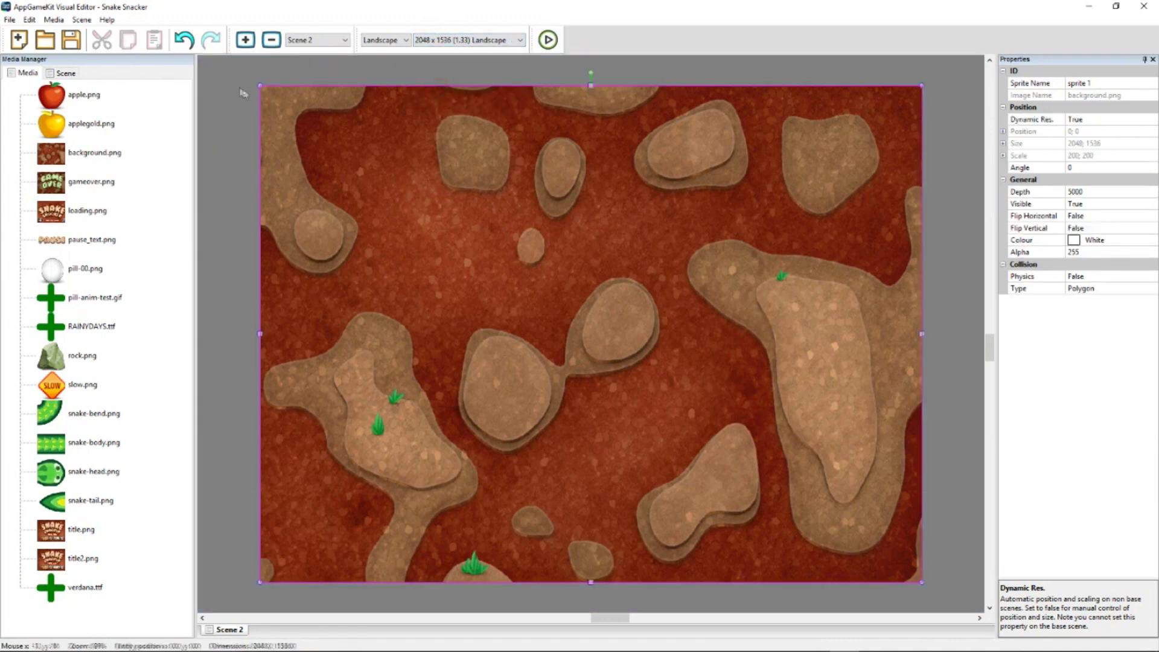
pyautogui.moveTo(52, 123); pyautogui.dragTo(290, 151)
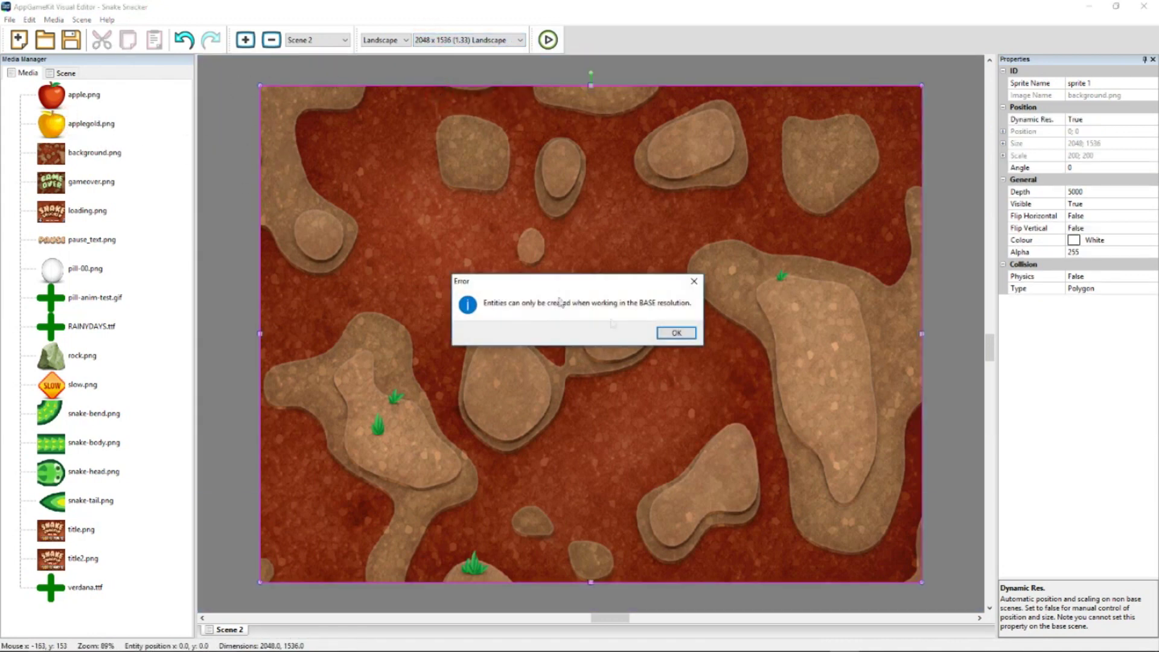
pyautogui.click(677, 333)
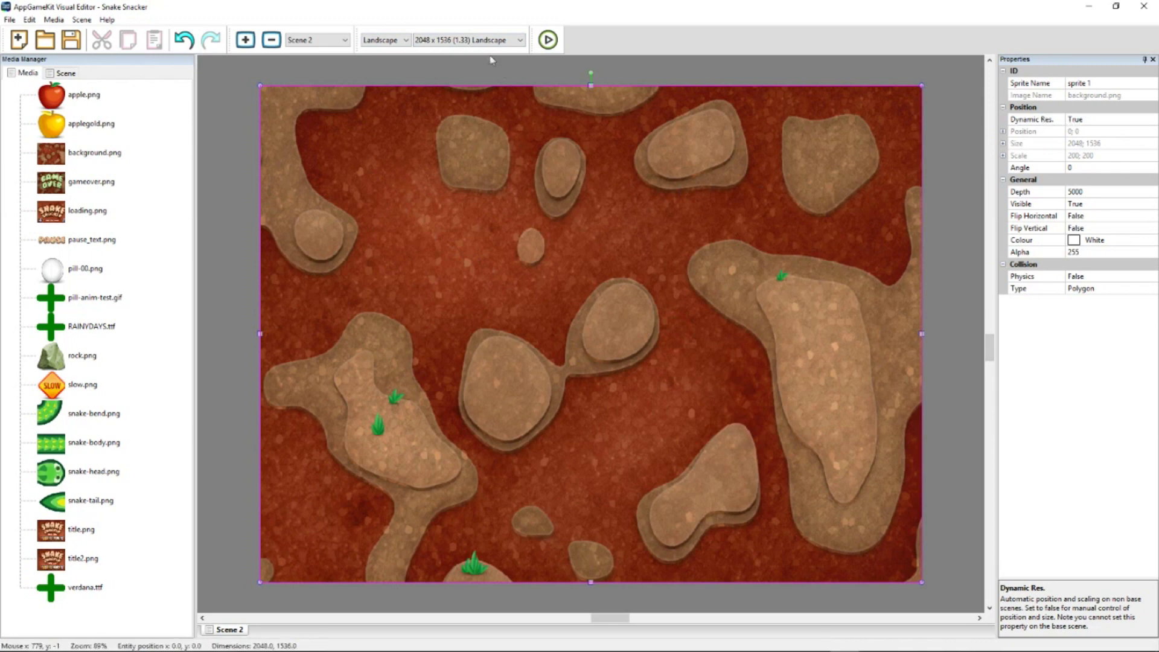
pyautogui.click(474, 40)
# Return to 1024 x 768 and place the gold apple, red apple and SLOW sign
pyautogui.click(473, 62)
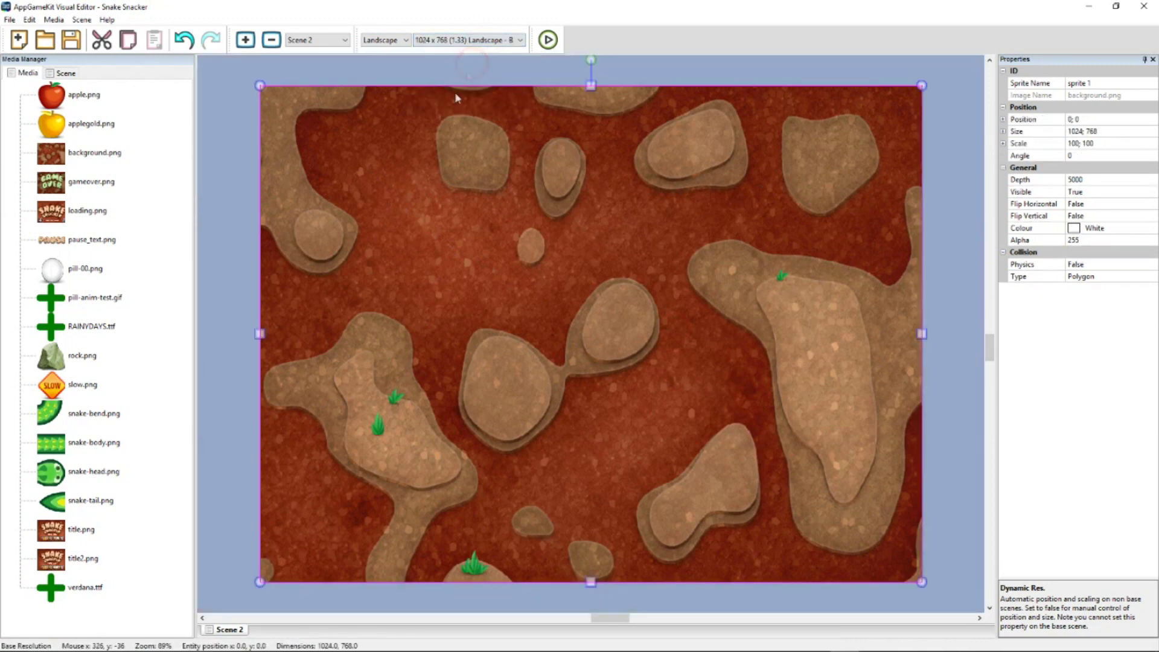
pyautogui.moveTo(52, 123); pyautogui.dragTo(471, 190)
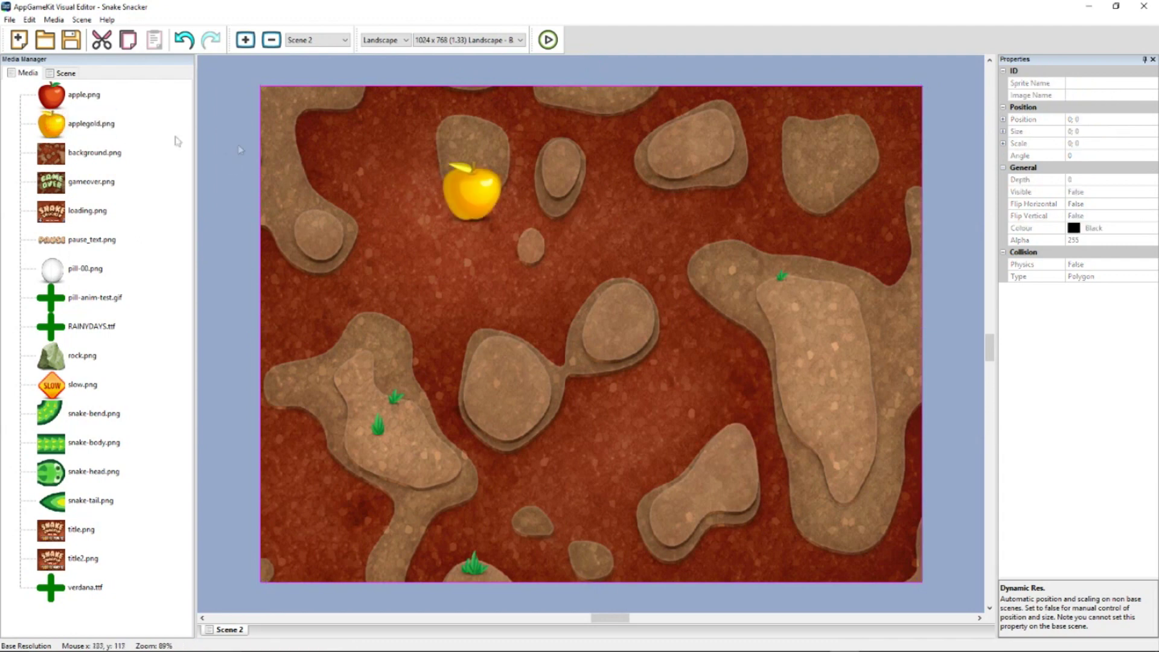
pyautogui.moveTo(686, 179); pyautogui.dragTo(688, 180)
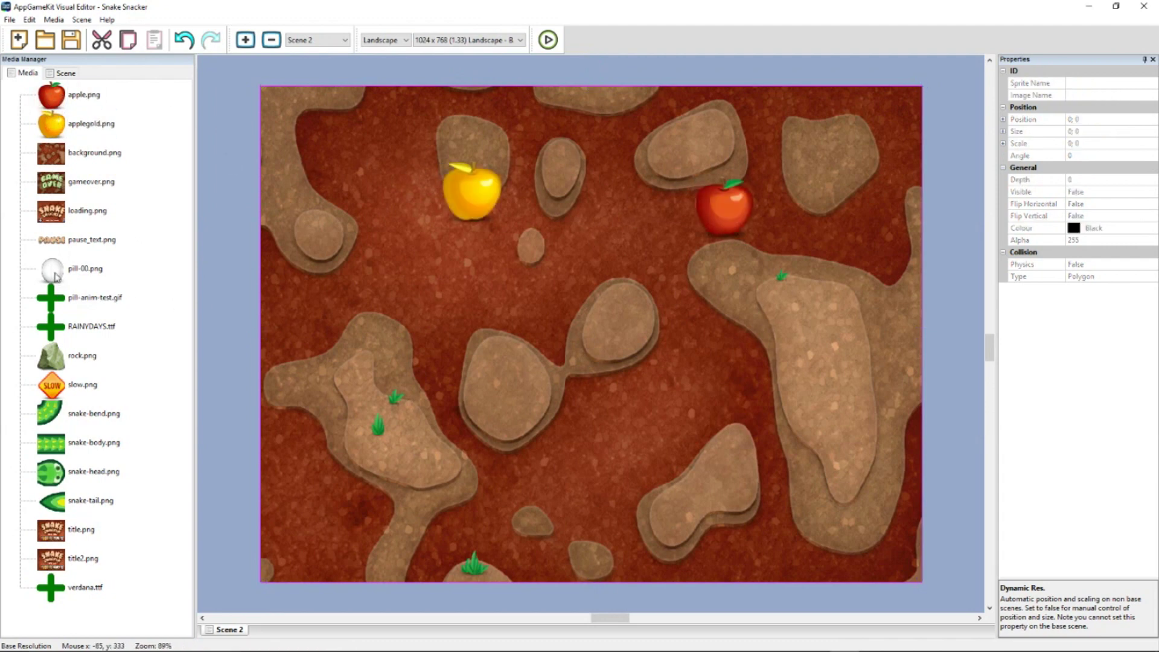
pyautogui.moveTo(47, 373); pyautogui.dragTo(621, 396)
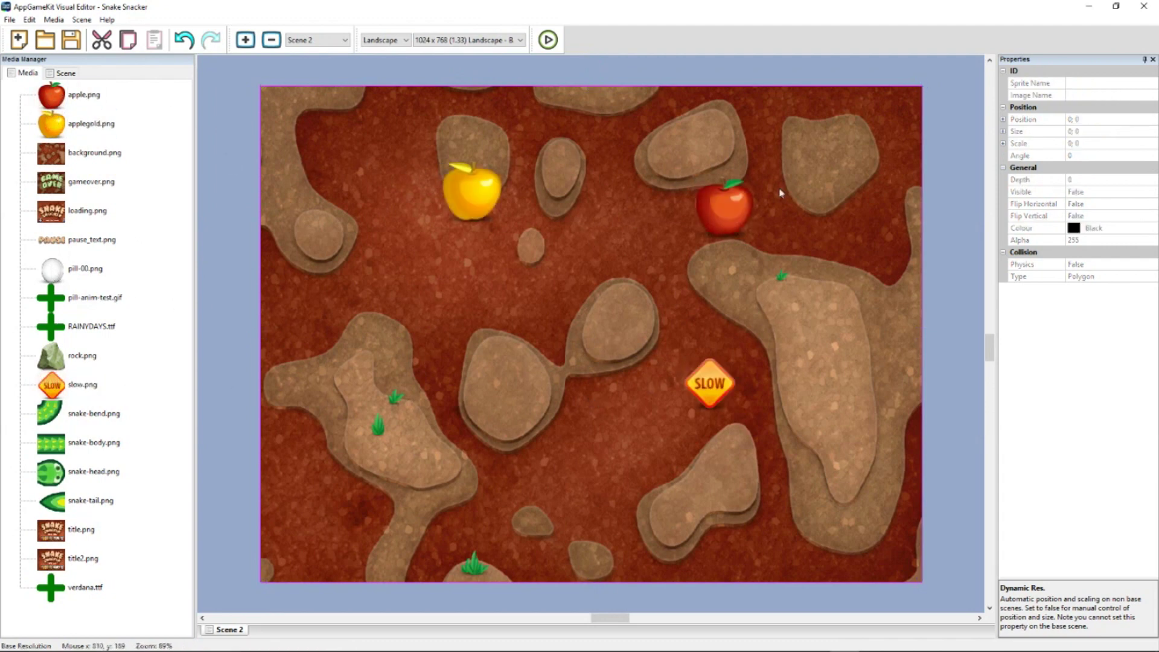
# Rotate and enlarge the red apple, then undo three times to restore it to 96 x 96
pyautogui.click(728, 220)
pyautogui.moveTo(724, 151); pyautogui.dragTo(700, 154)
pyautogui.moveTo(765, 224); pyautogui.dragTo(710, 192)
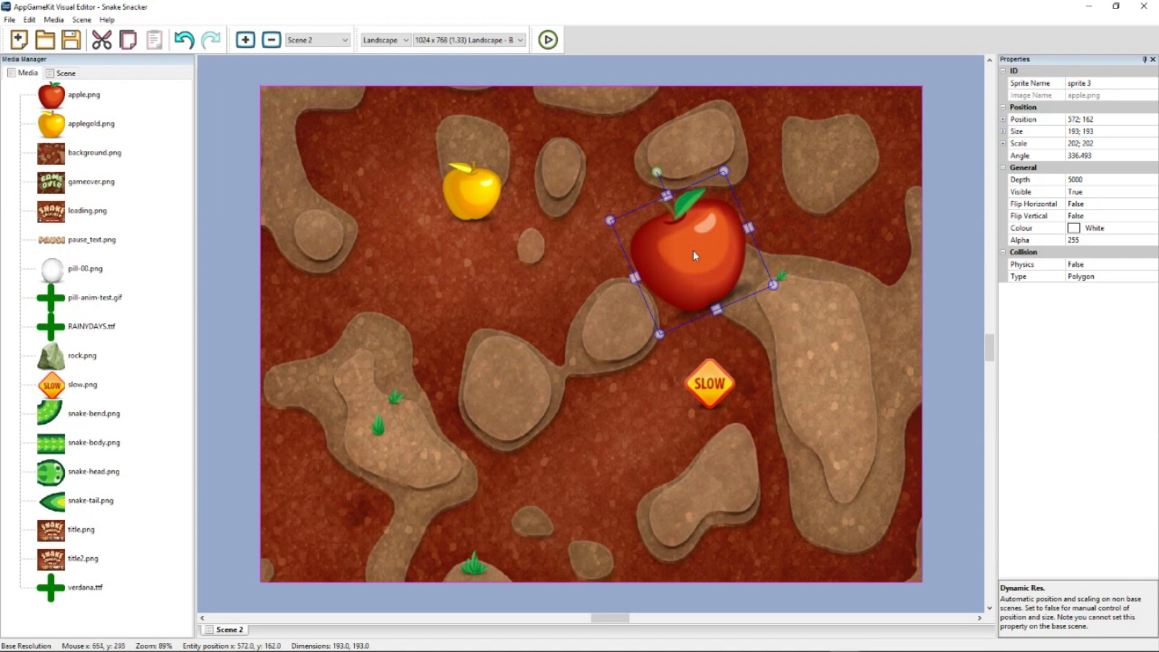
pyautogui.click(185, 41)
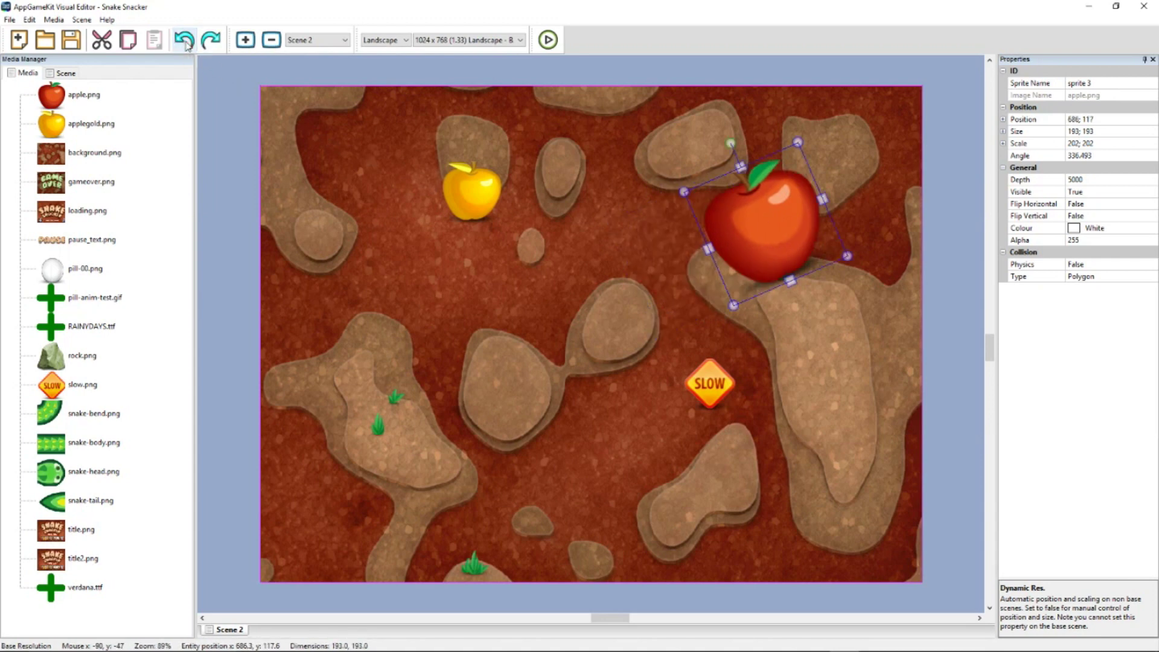
pyautogui.click(185, 41)
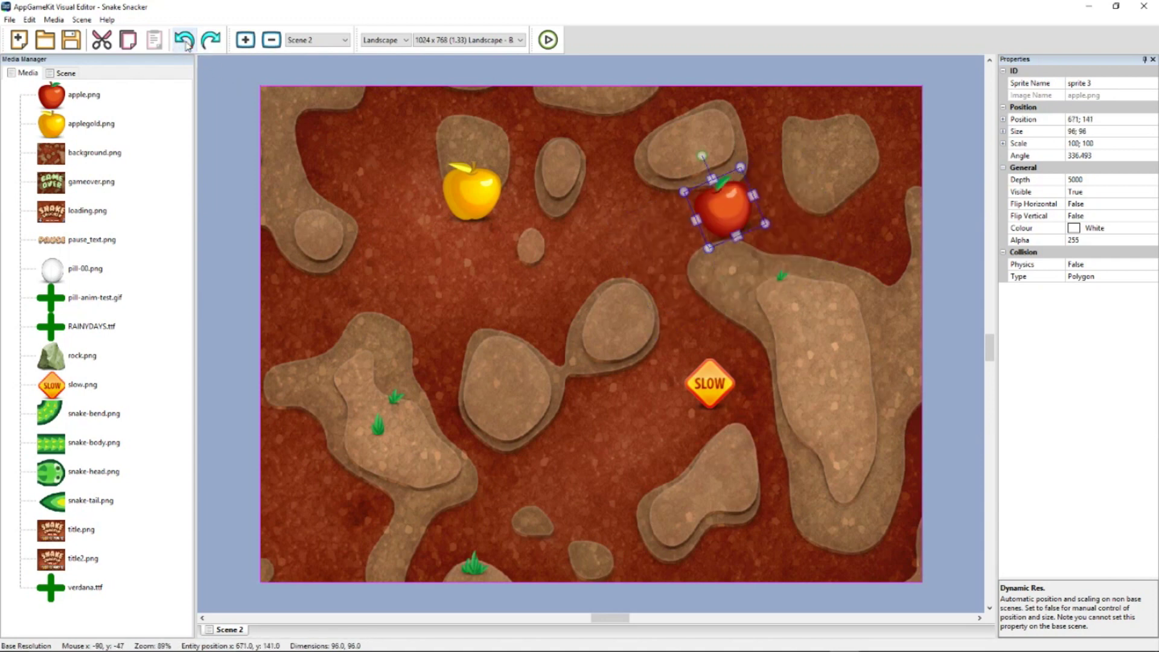
pyautogui.click(185, 41)
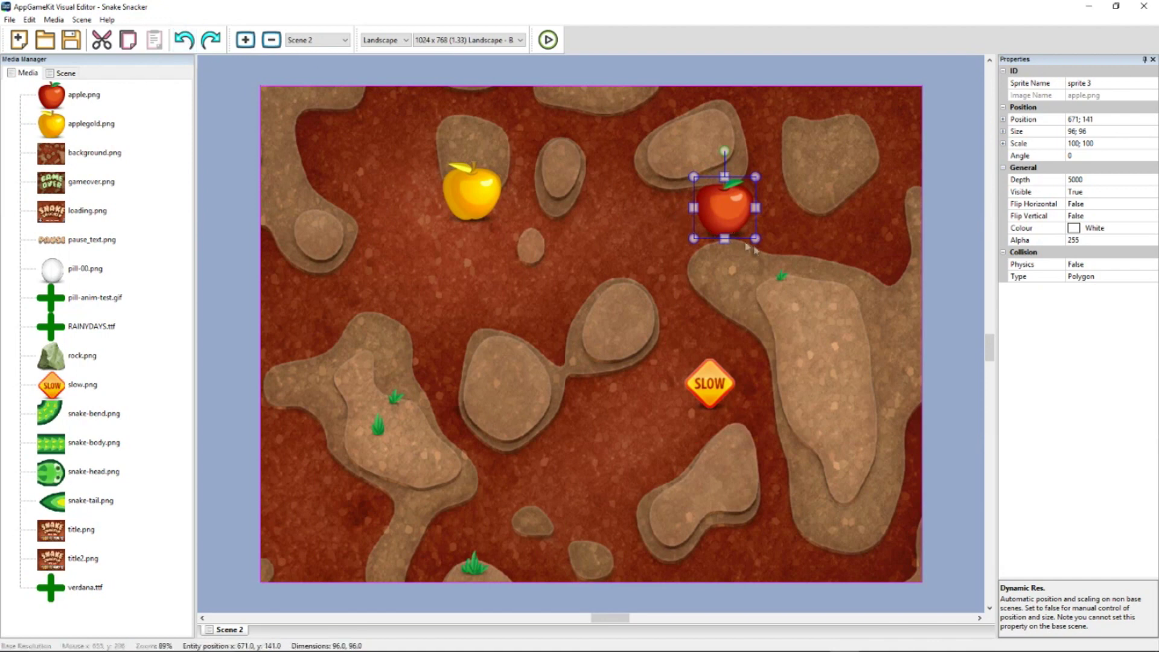
pyautogui.rightClick(725, 209)
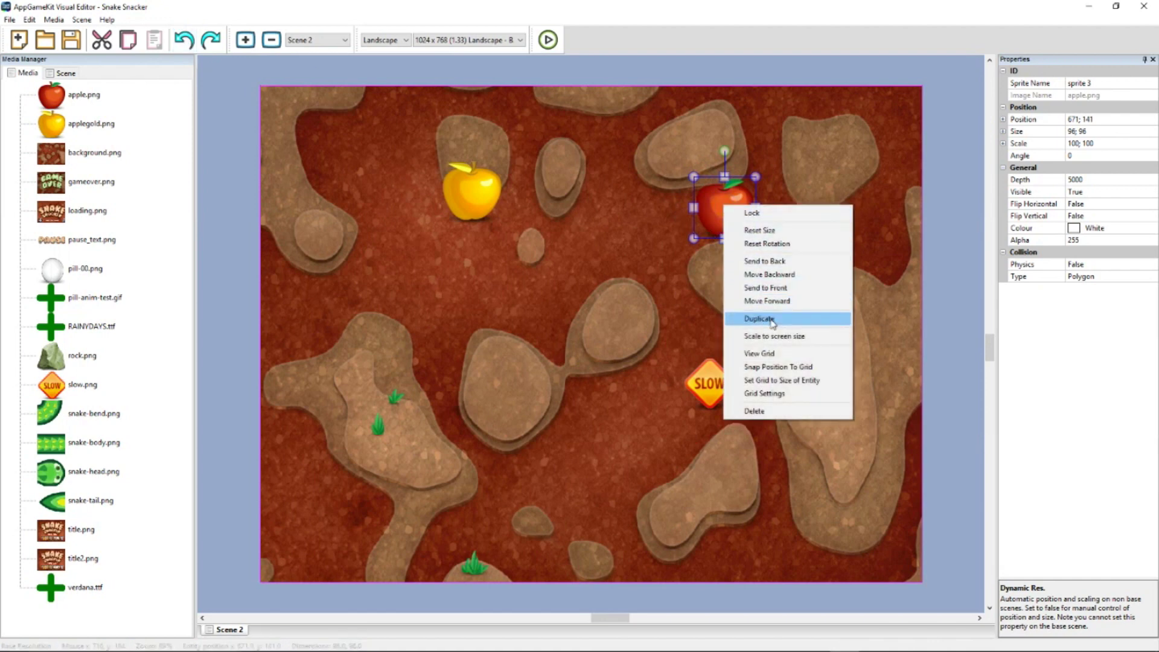
# Duplicate the red apple, place the copy near the top, and move the gold apple beside it
pyautogui.click(833, 318)
pyautogui.moveTo(751, 237); pyautogui.dragTo(570, 199)
pyautogui.click(474, 198)
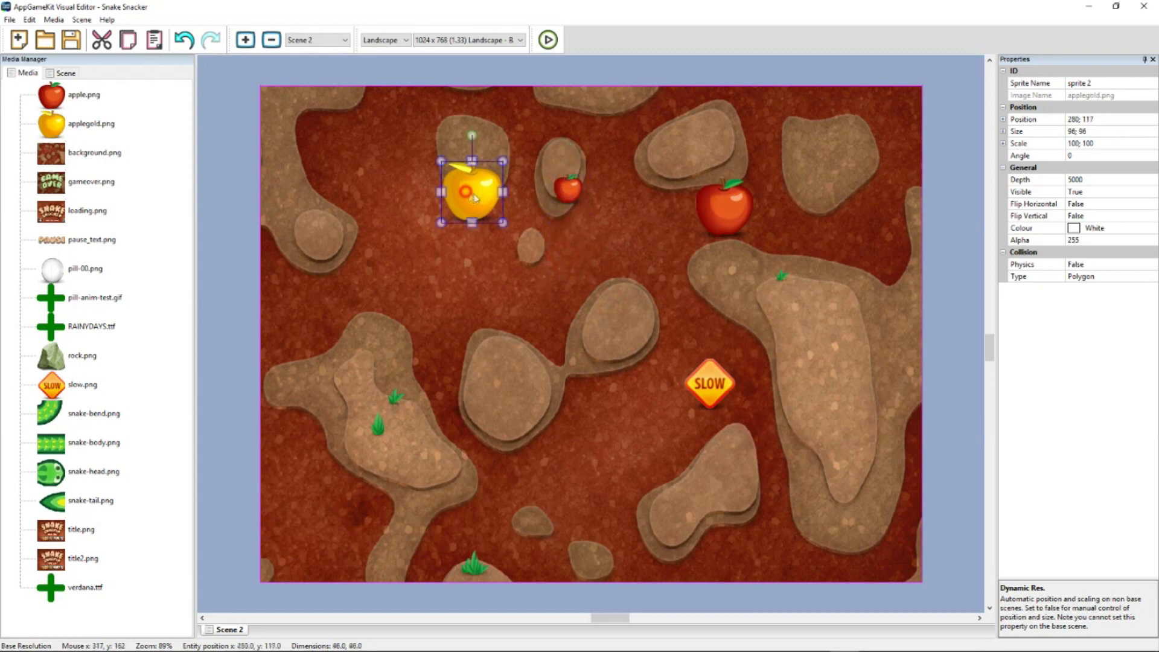
pyautogui.moveTo(474, 197); pyautogui.dragTo(534, 194)
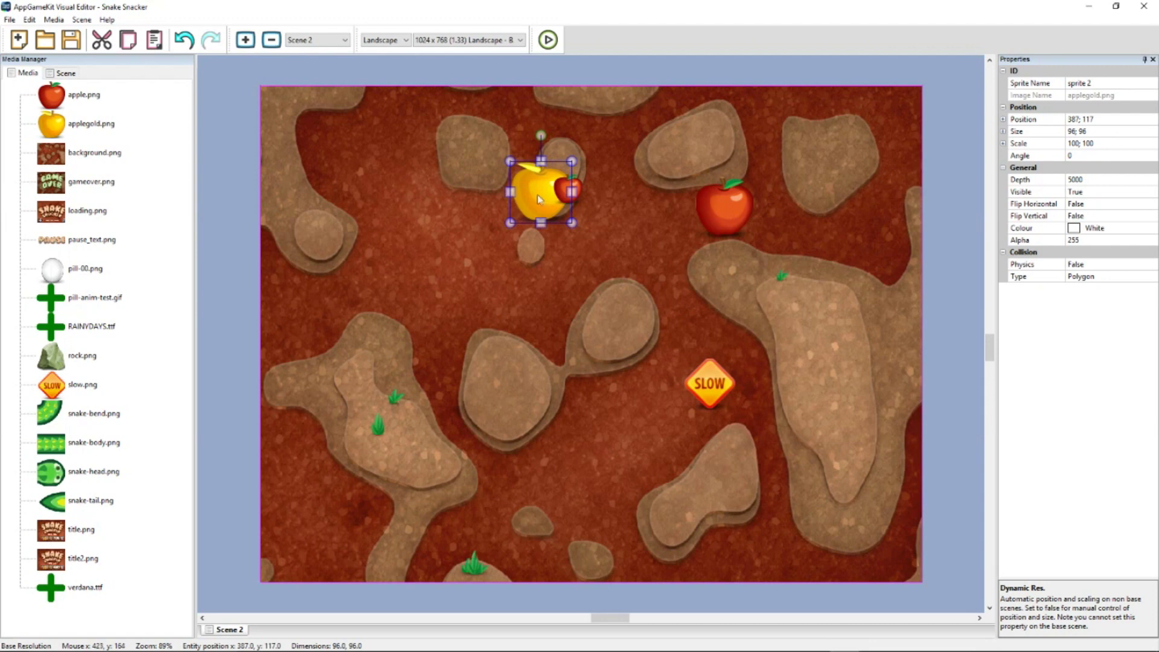
# Bring the gold apple to the front and position it at the upper left, around 202, 80
pyautogui.rightClick(541, 196)
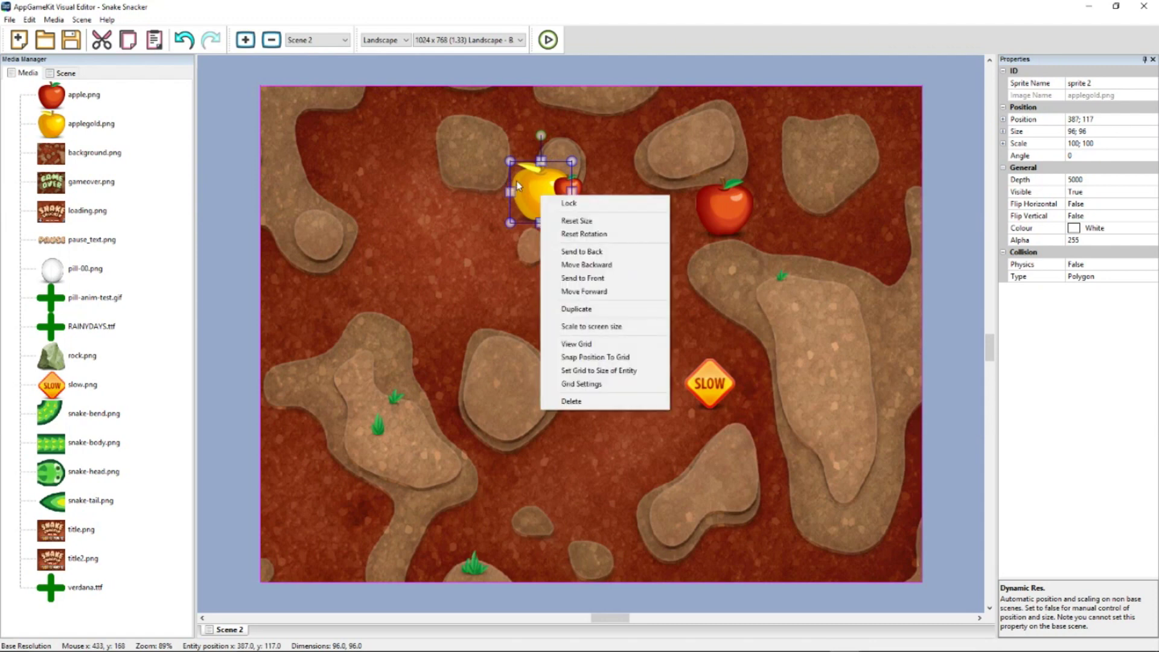
pyautogui.click(597, 277)
pyautogui.moveTo(545, 218); pyautogui.dragTo(421, 169)
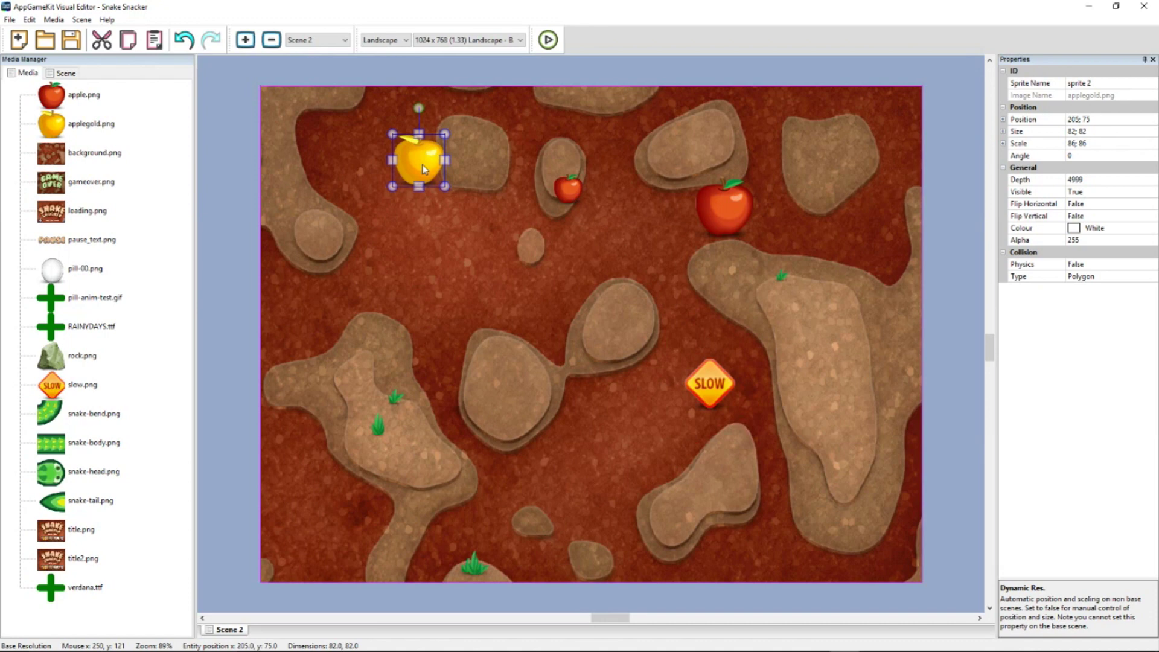
pyautogui.moveTo(423, 168); pyautogui.dragTo(421, 170)
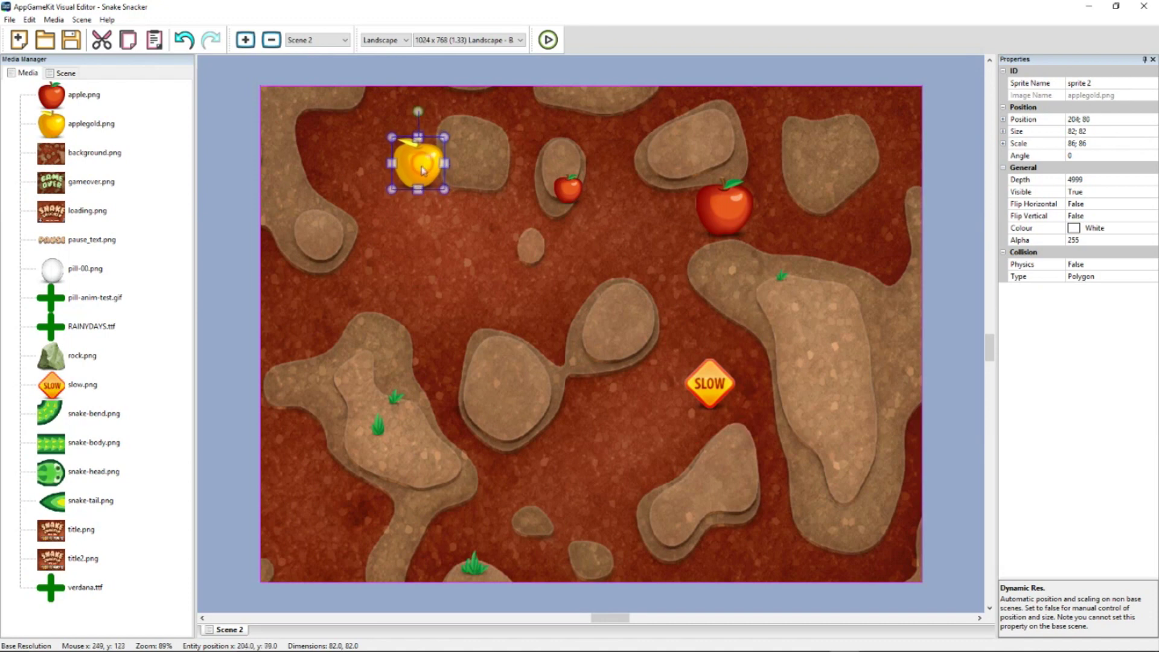
pyautogui.rightClick(420, 169)
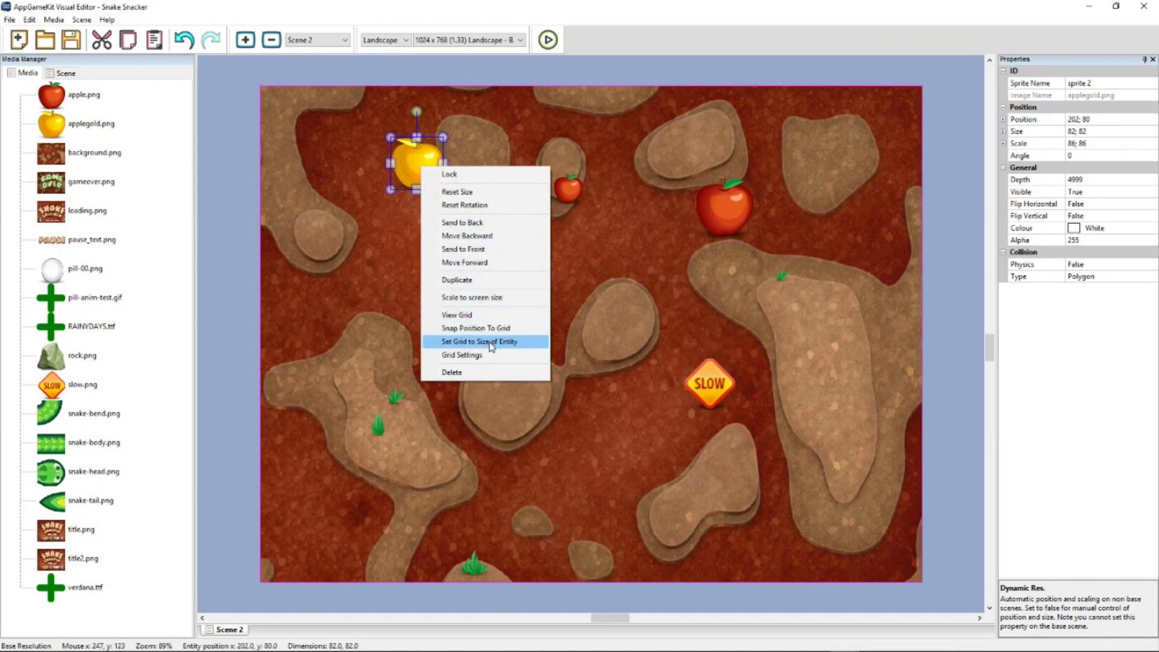
# Size the grid to the gold apple, show it, and snap the apple onto a grid cell
pyautogui.click(490, 342)
pyautogui.rightClick(416, 169)
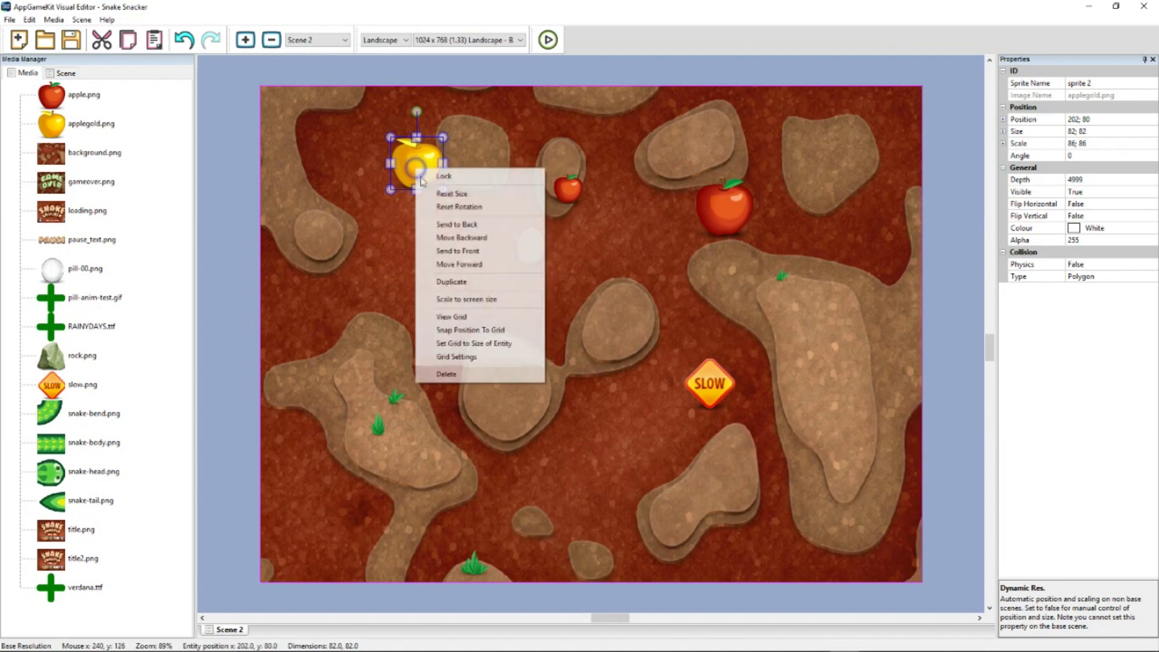
pyautogui.click(465, 327)
pyautogui.rightClick(416, 160)
pyautogui.click(461, 308)
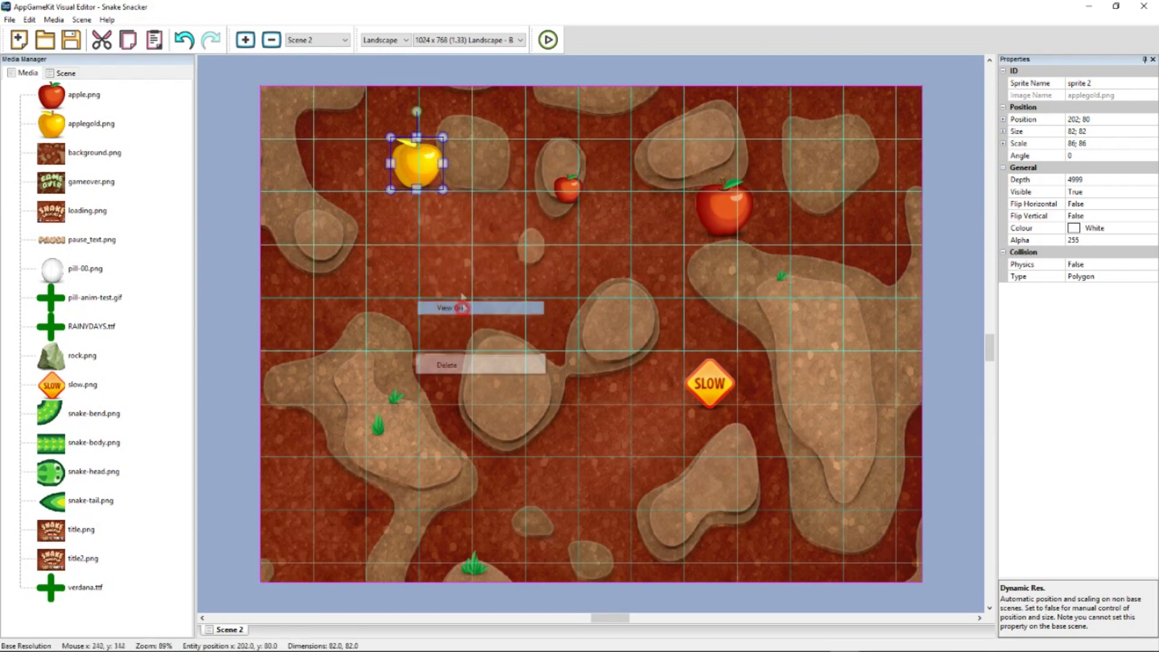
pyautogui.moveTo(419, 165); pyautogui.dragTo(406, 216)
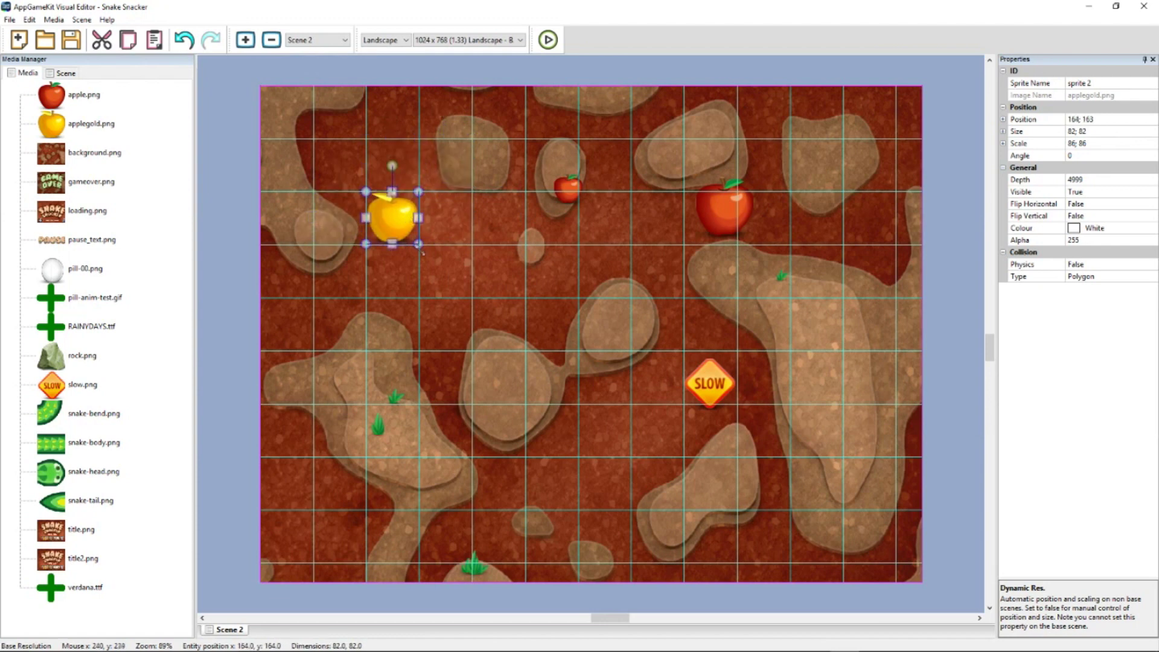
# Duplicate the gold apple three times to form a row of four
pyautogui.rightClick(403, 228)
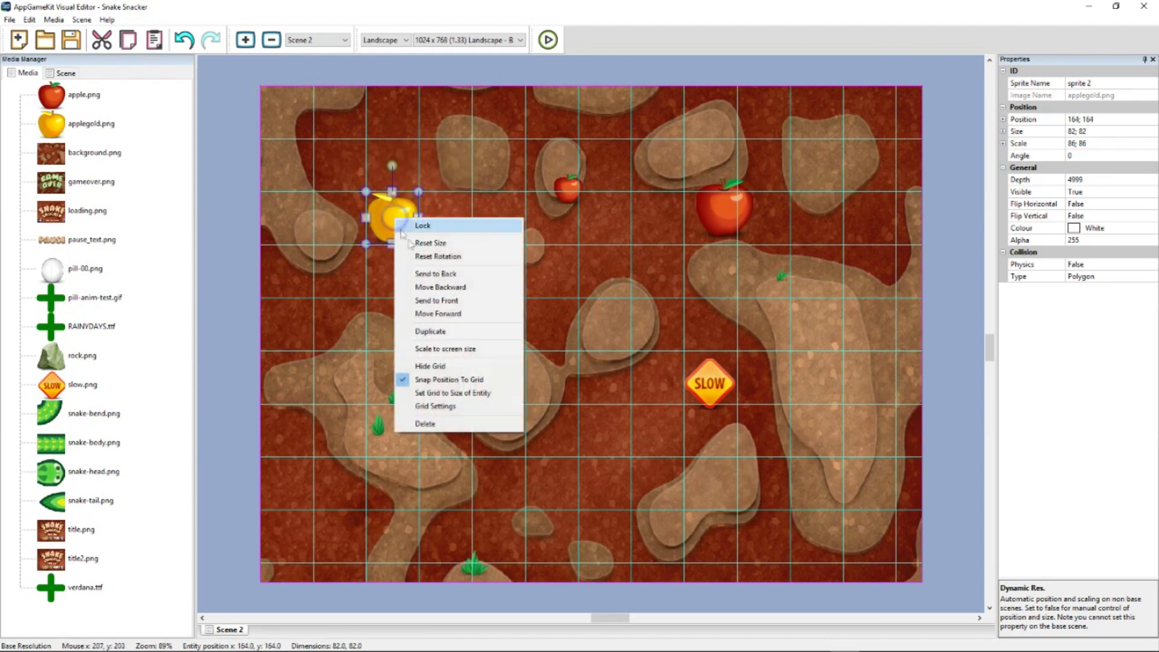
pyautogui.click(422, 329)
pyautogui.moveTo(432, 254); pyautogui.dragTo(450, 226)
pyautogui.rightClick(450, 226)
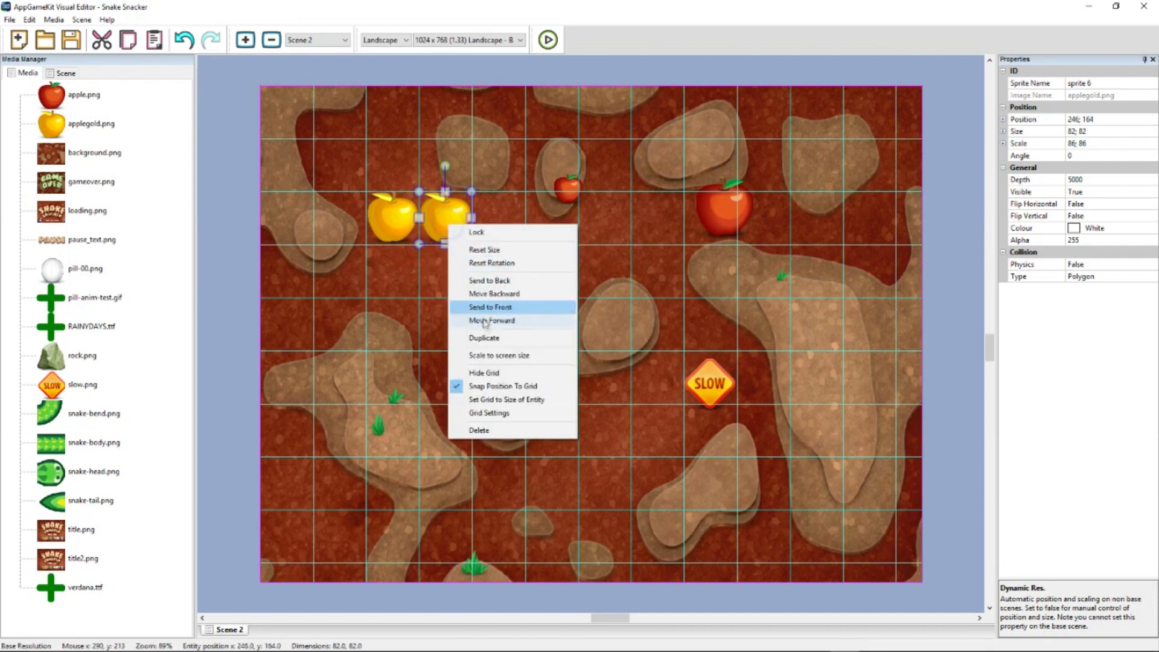
pyautogui.click(495, 338)
pyautogui.moveTo(491, 246); pyautogui.dragTo(590, 183)
pyautogui.rightClick(501, 224)
pyautogui.click(543, 336)
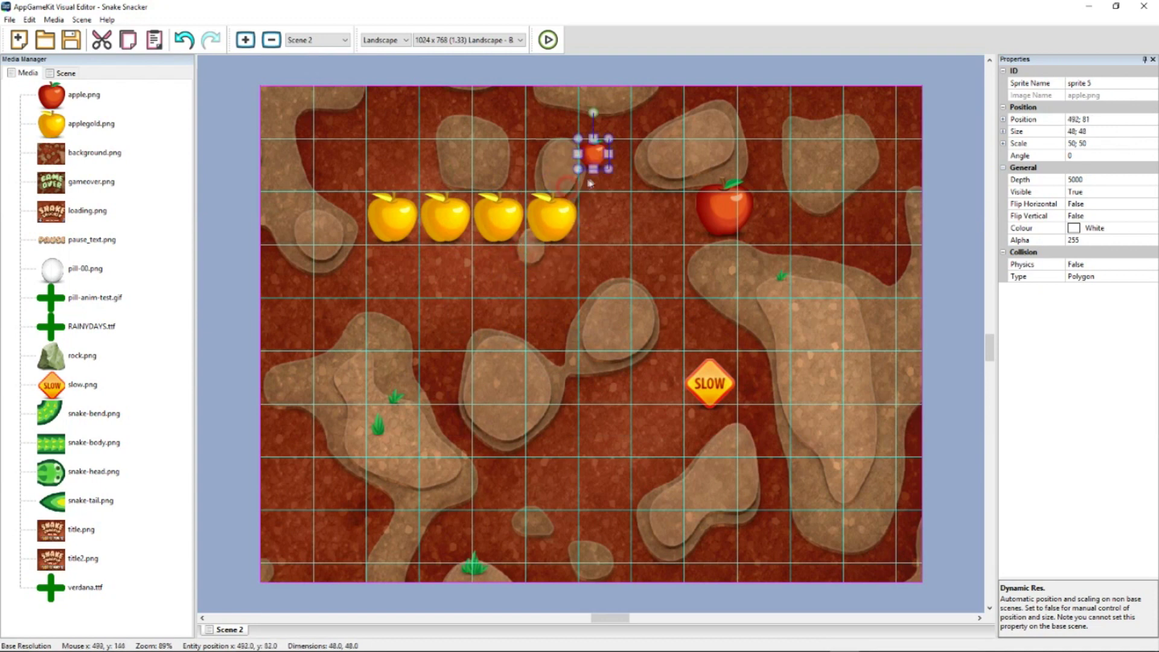
# Turn off grid snapping, move the small red apple to the middle left, and hide the grid
pyautogui.rightClick(601, 204)
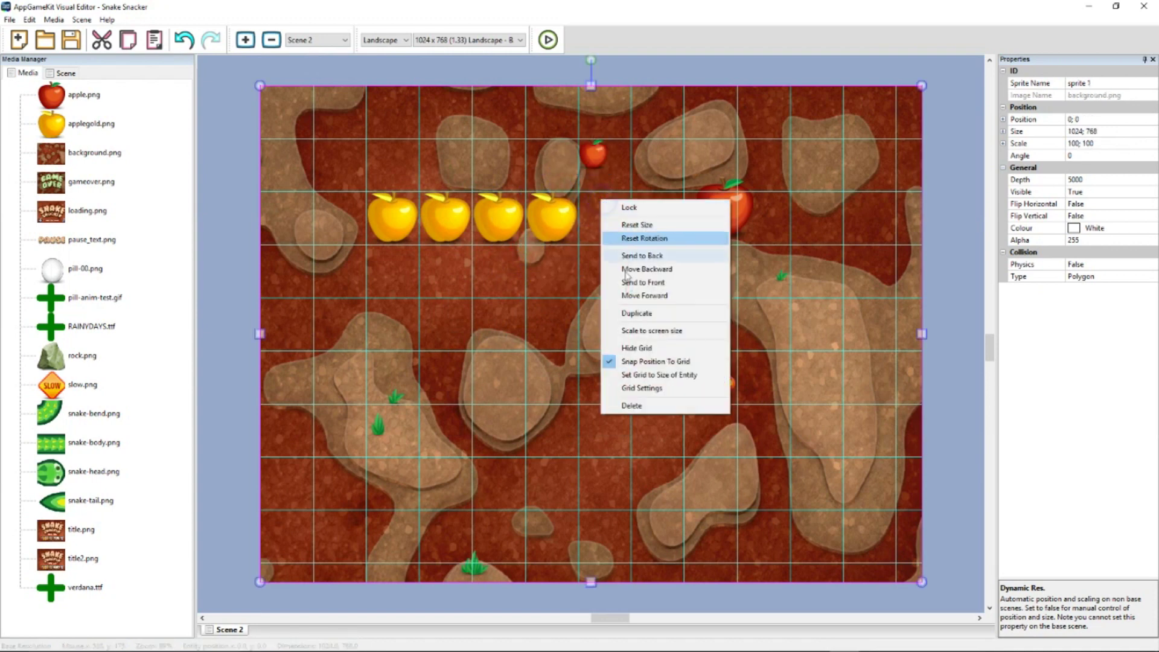
pyautogui.click(650, 366)
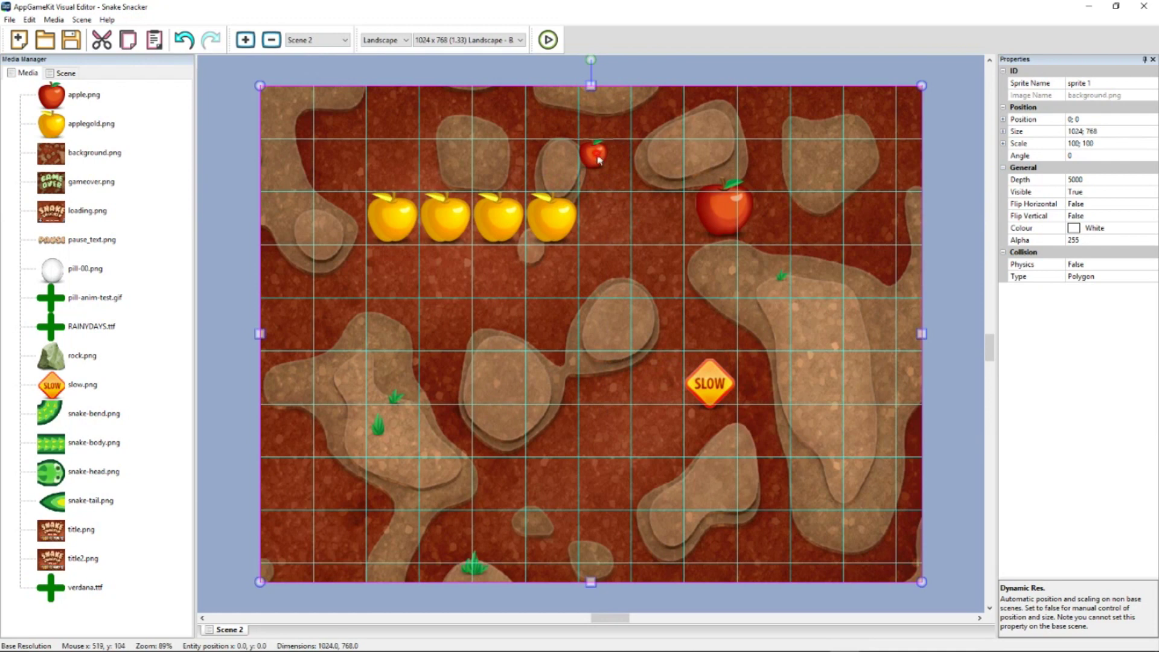
pyautogui.moveTo(595, 156); pyautogui.dragTo(446, 314)
pyautogui.rightClick(471, 293)
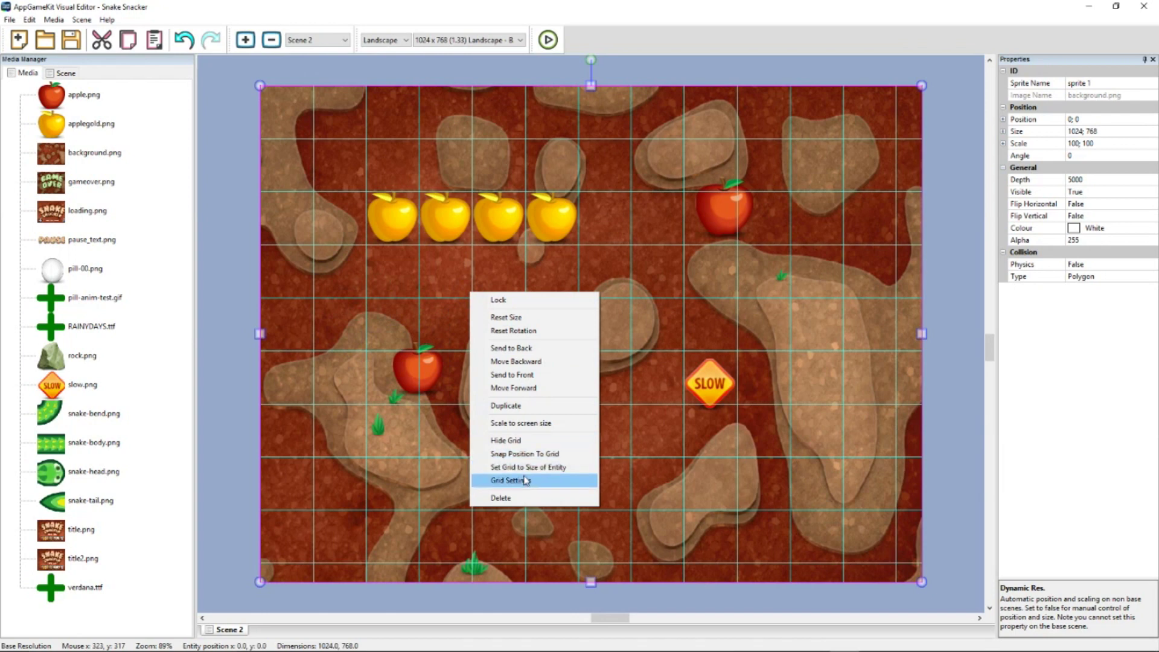
pyautogui.click(517, 440)
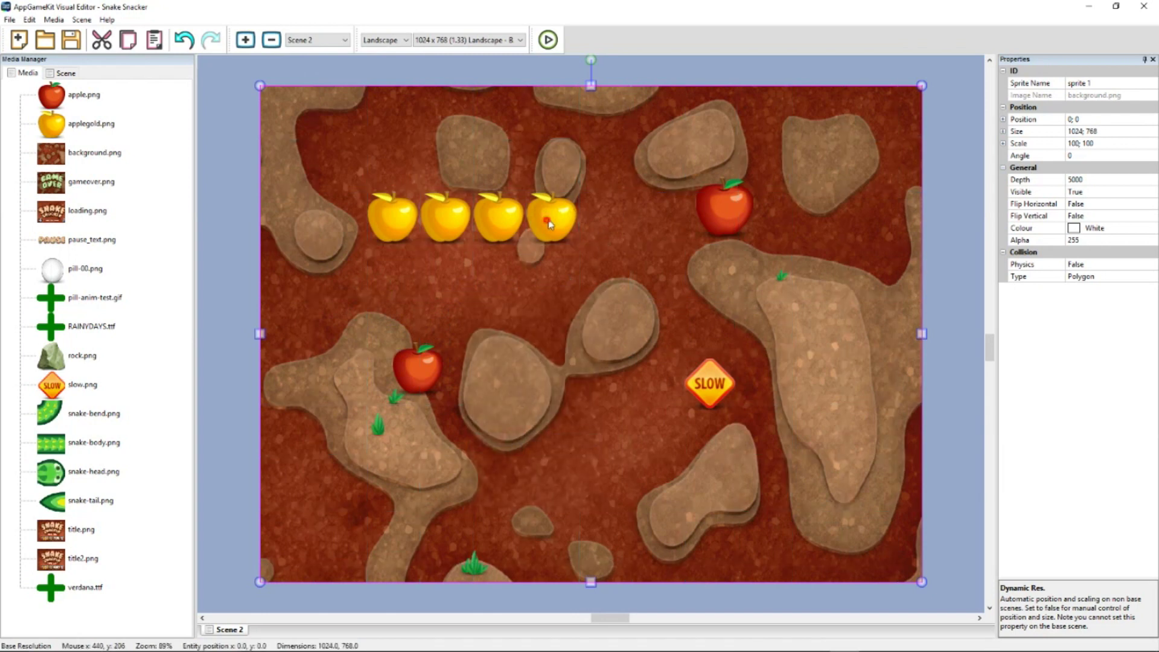
# Move the extra golden apple up and right and tint it green
pyautogui.moveTo(549, 224); pyautogui.dragTo(605, 179)
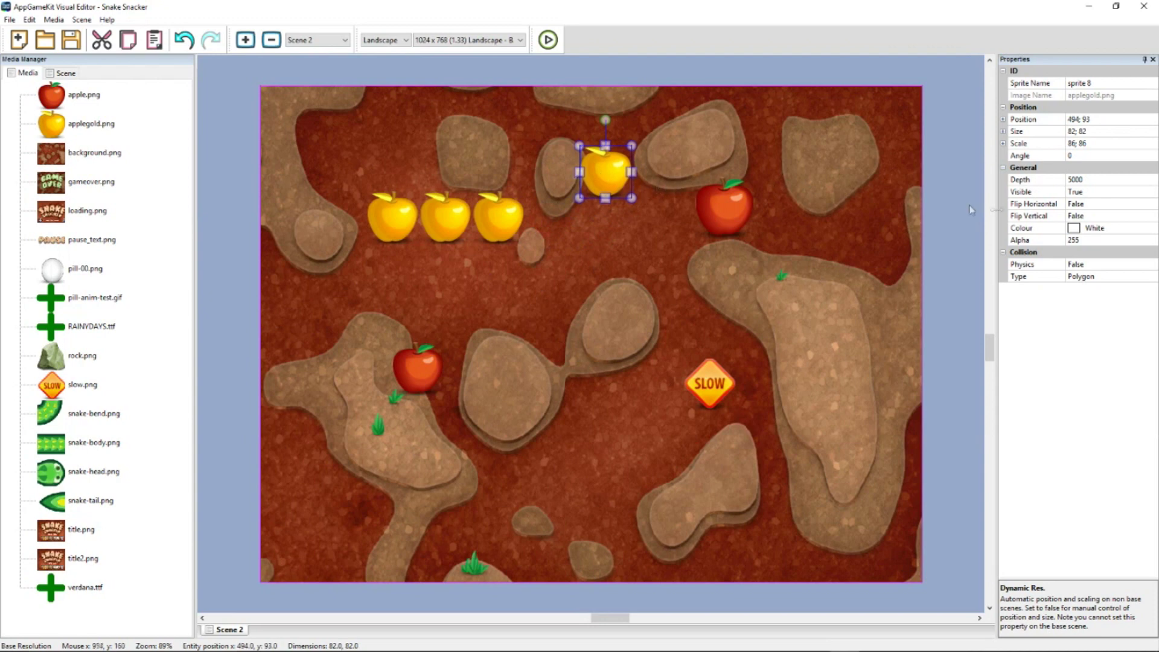
pyautogui.click(1149, 233)
pyautogui.click(1151, 229)
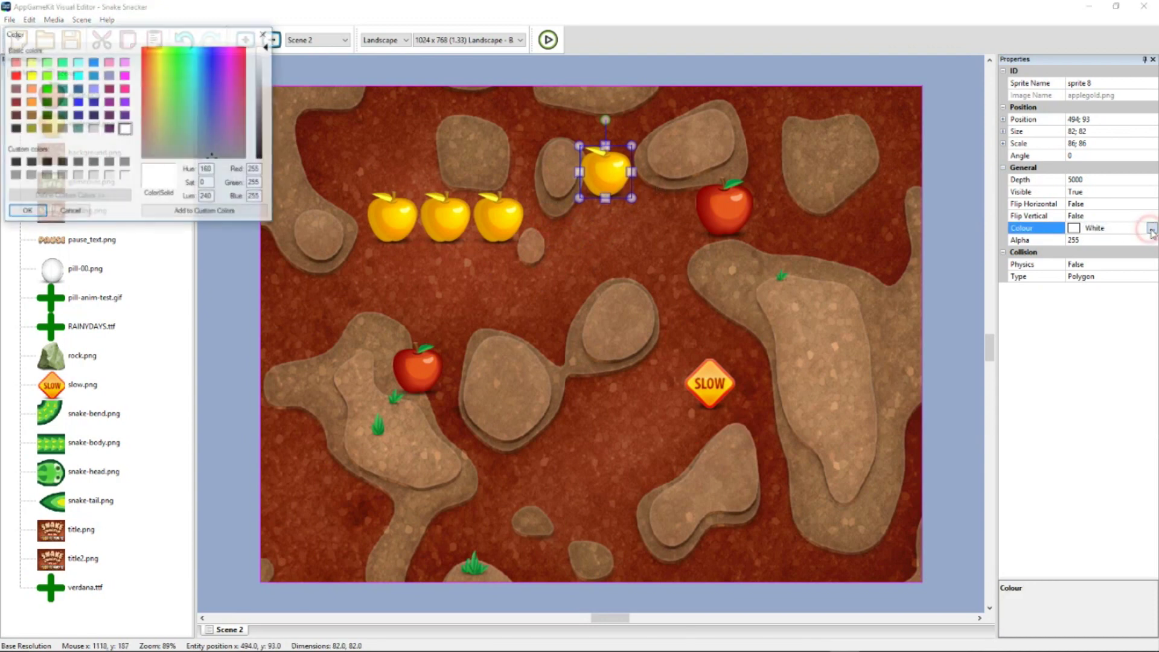
pyautogui.click(15, 75)
pyautogui.click(48, 90)
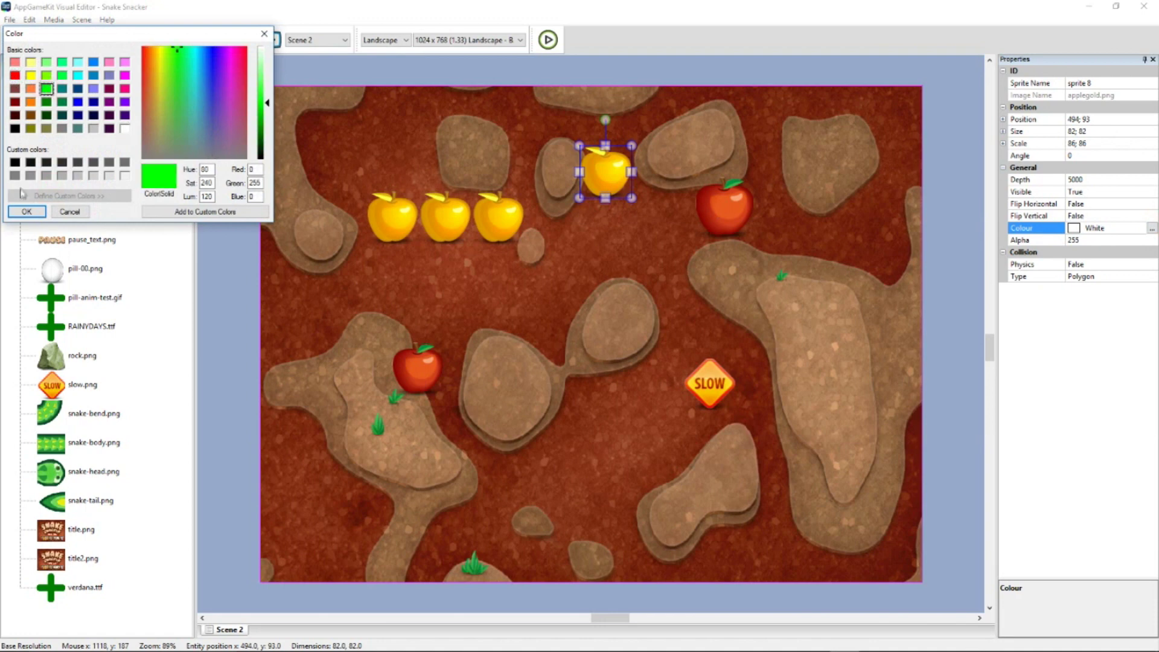
pyautogui.click(27, 211)
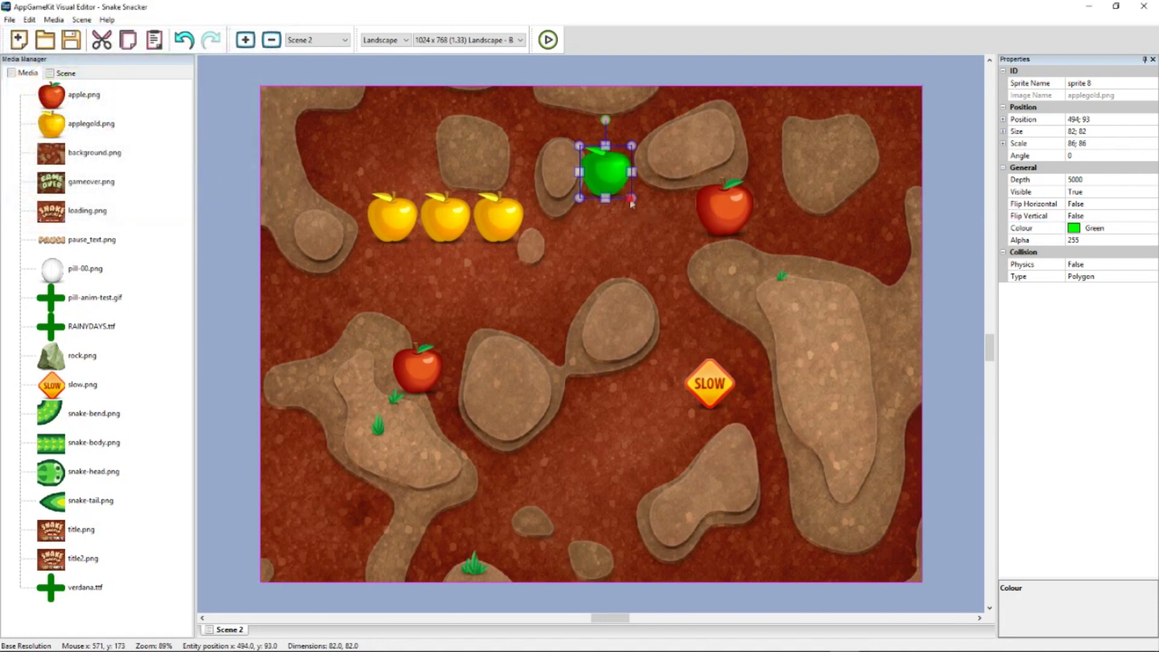
# Set the green apple's alpha to 150 and enlarge it to 112 x 112 beside the golden row
pyautogui.moveTo(631, 204); pyautogui.dragTo(542, 246)
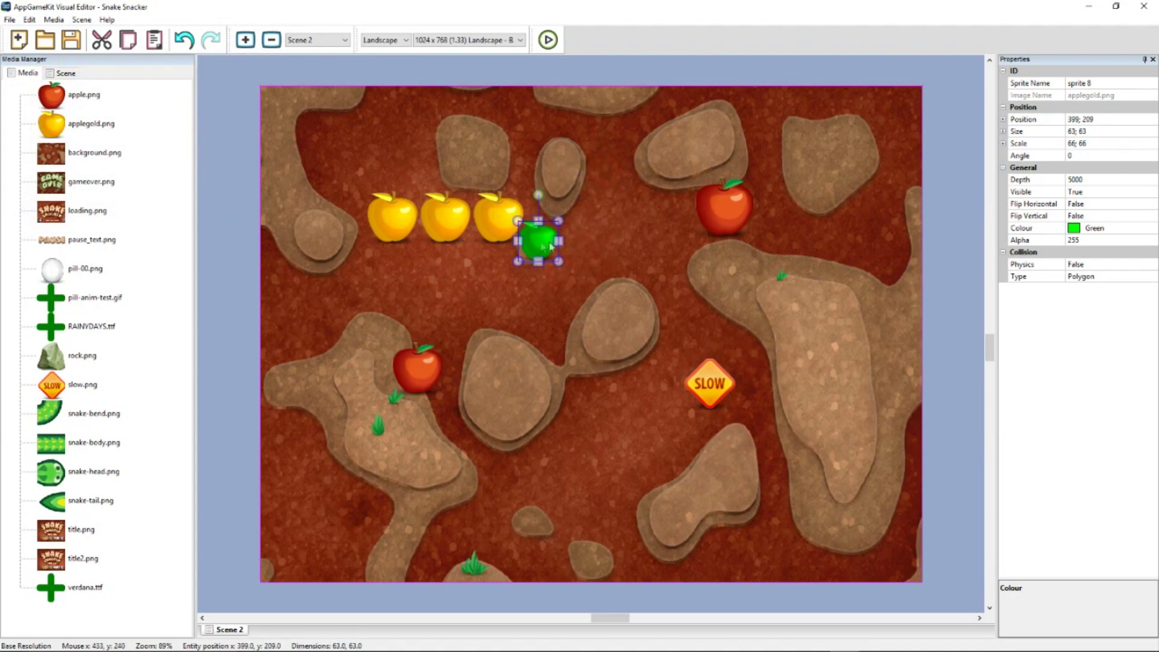
pyautogui.click(1109, 242)
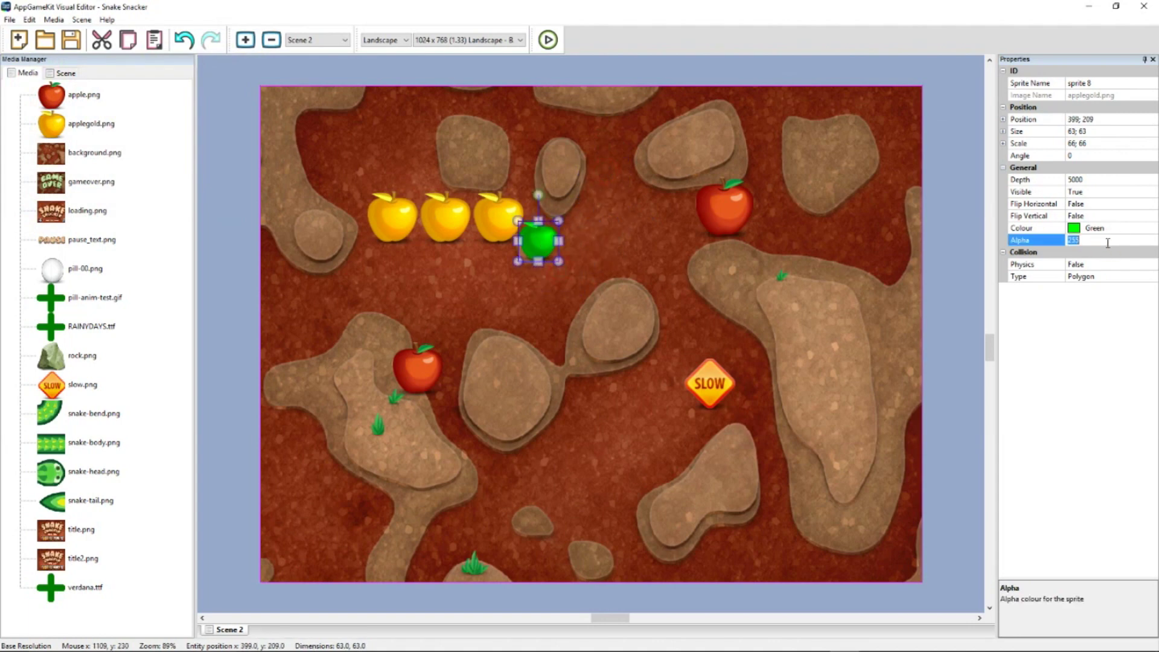
pyautogui.write('150')
pyautogui.press('Return')
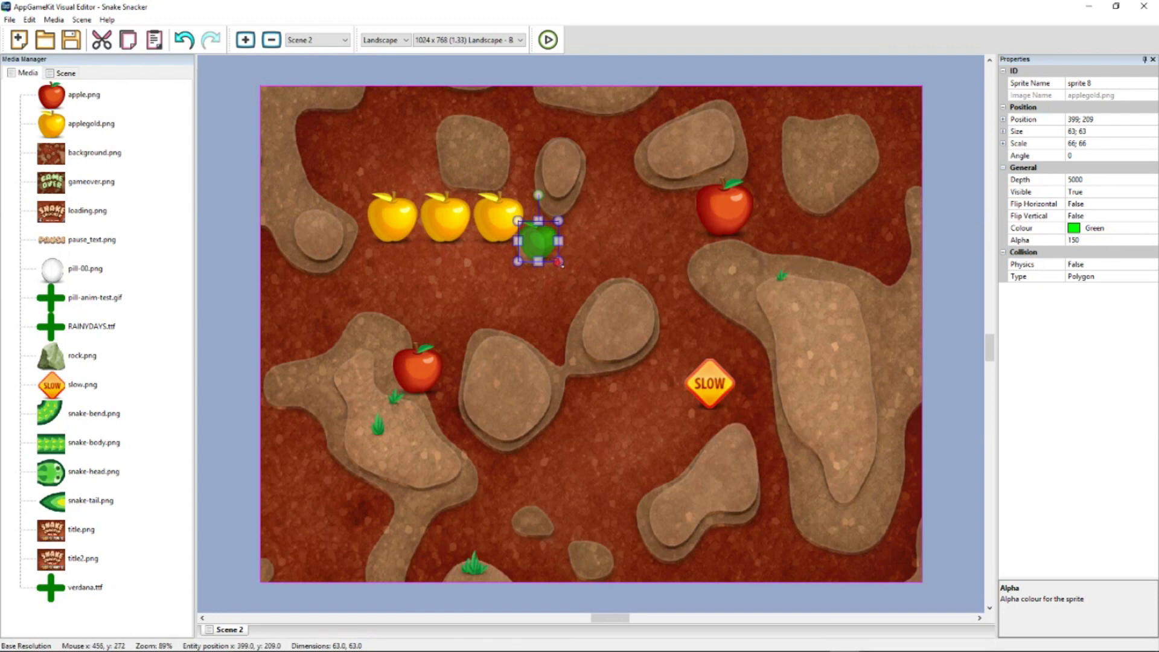
pyautogui.moveTo(560, 263); pyautogui.dragTo(615, 190)
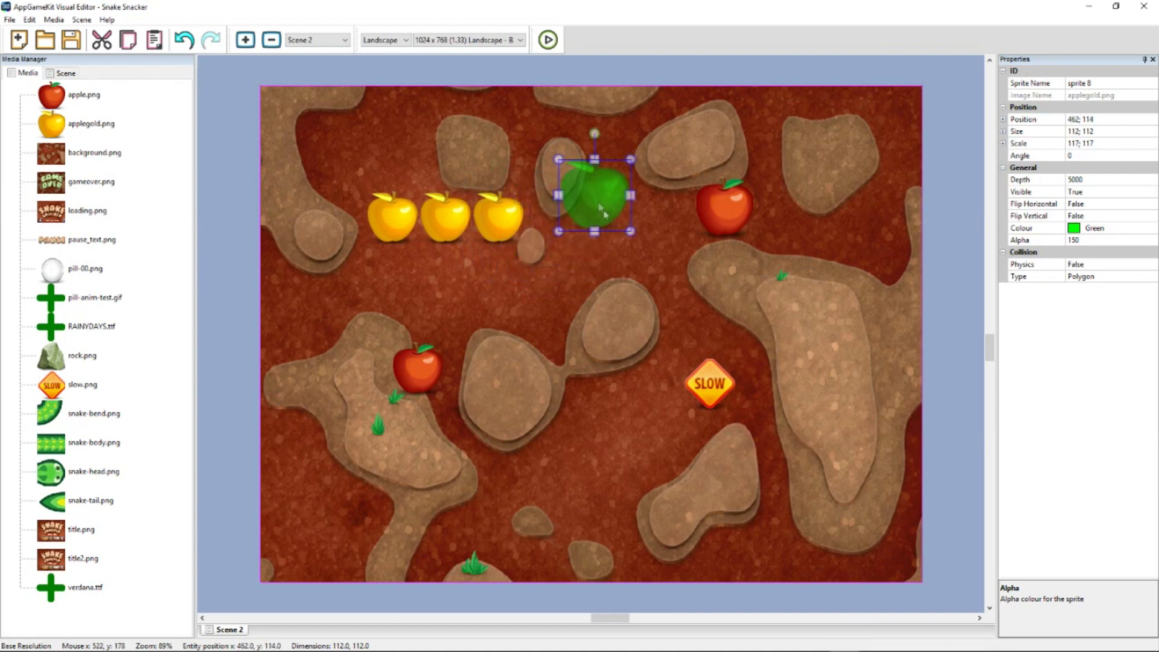
pyautogui.click(68, 77)
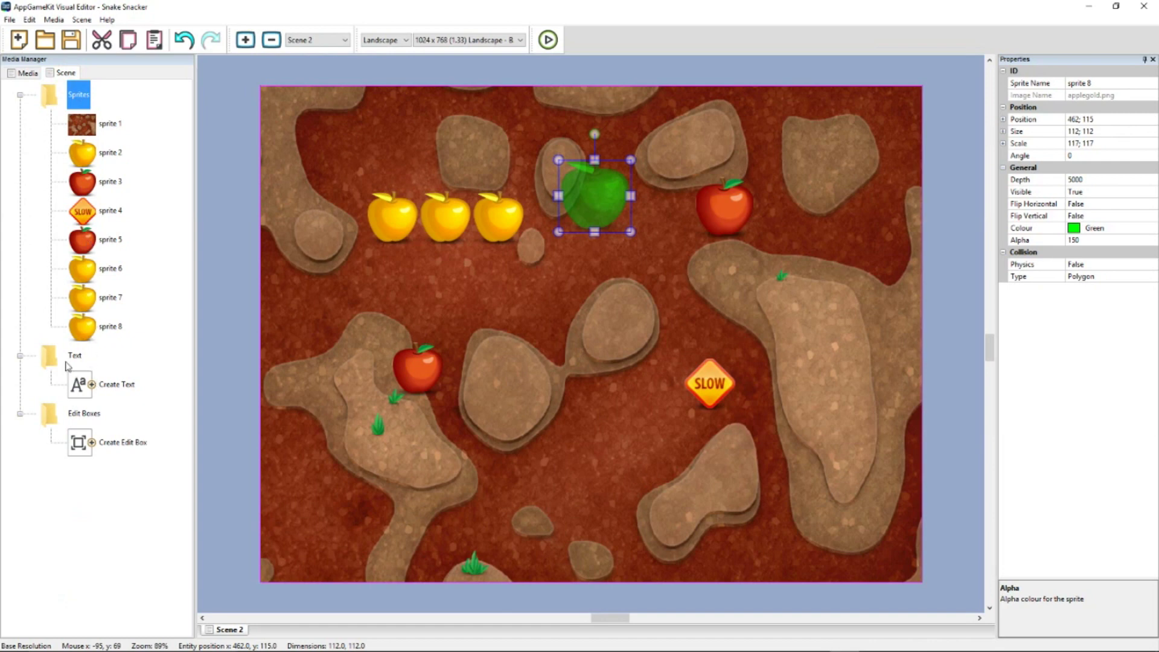
# Create a text object in the top-left corner reading 'SCORE:'
pyautogui.click(100, 388)
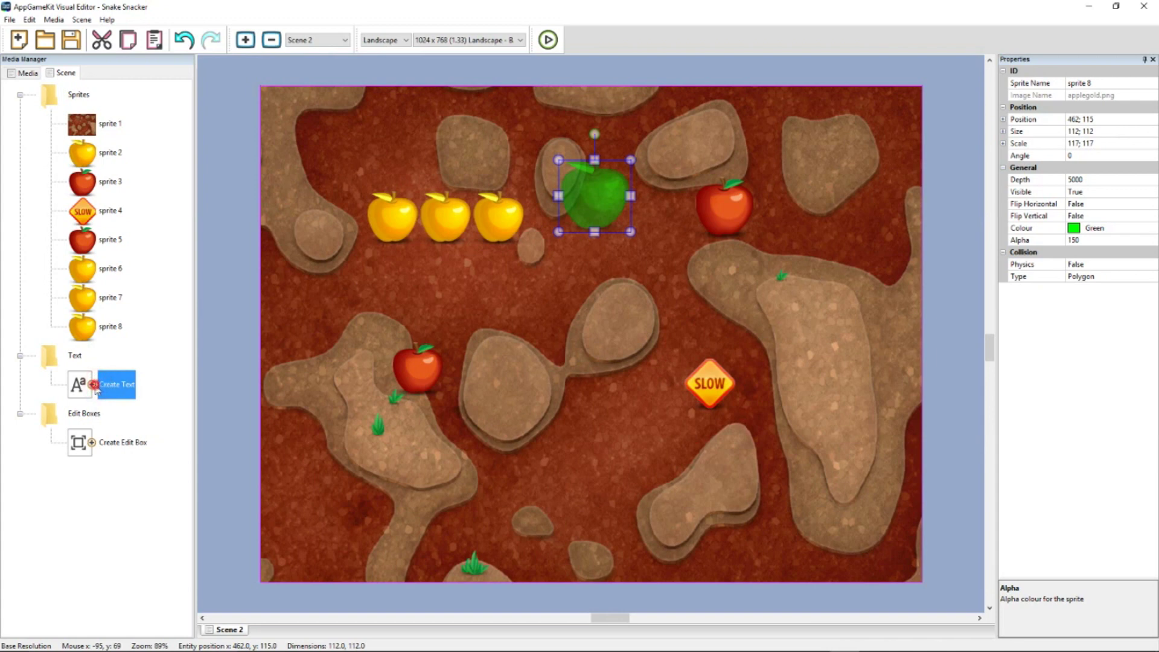
pyautogui.click(91, 384)
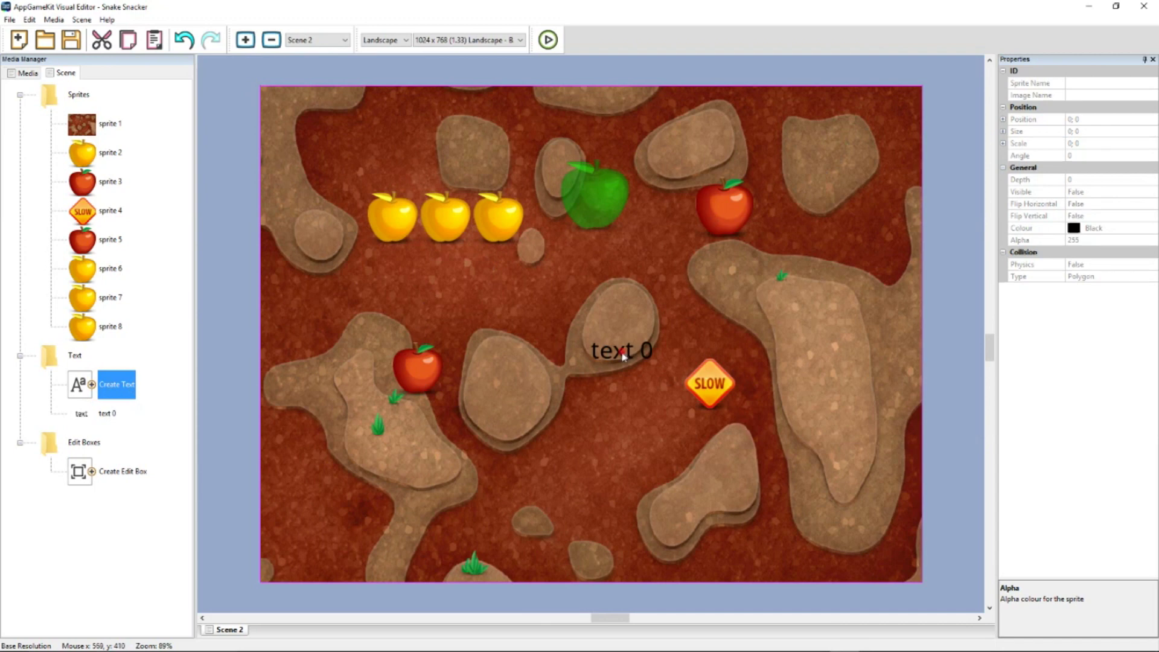
pyautogui.moveTo(622, 350); pyautogui.dragTo(306, 111)
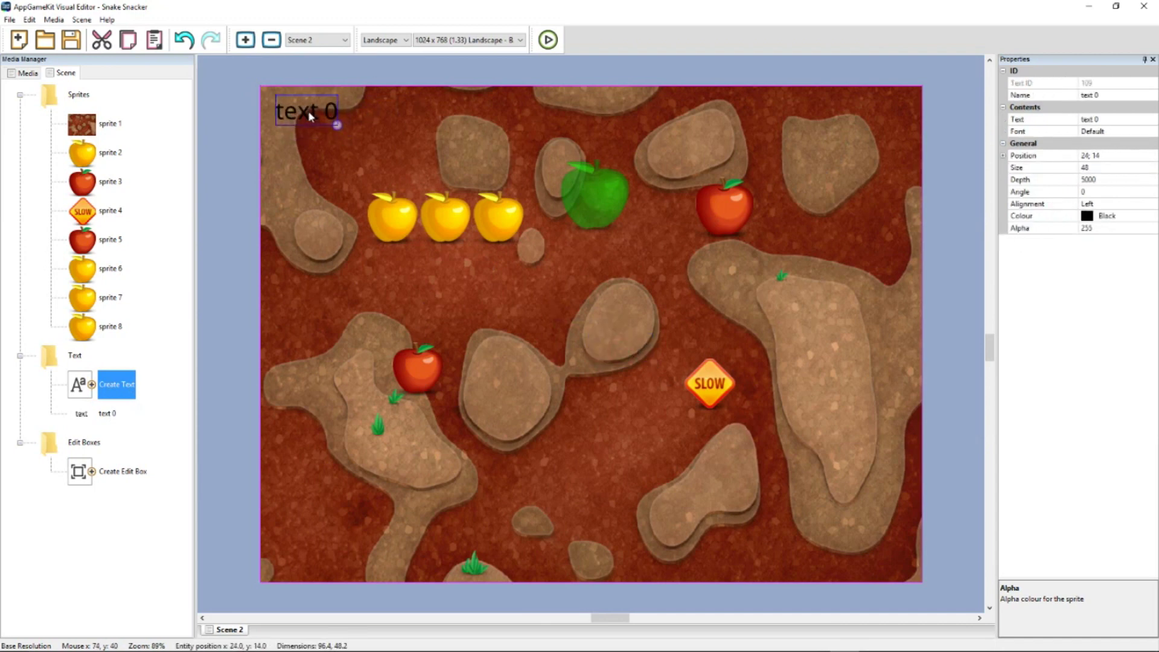
pyautogui.click(1111, 119)
pyautogui.write('S')
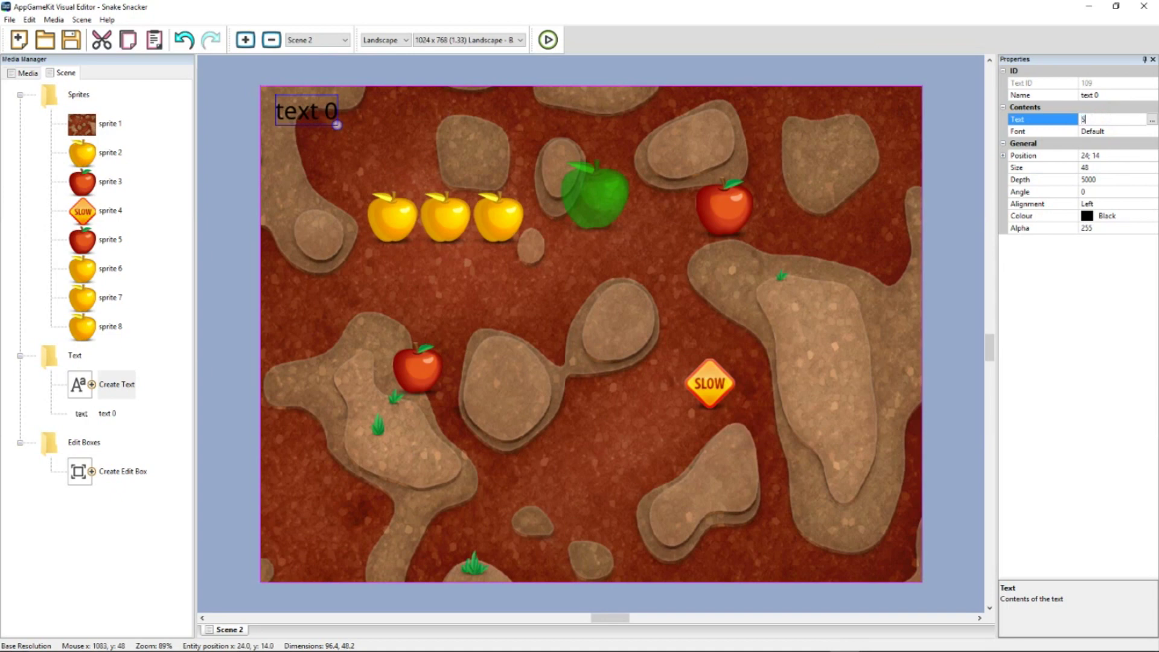
pyautogui.write('CORE')
pyautogui.press('Return')
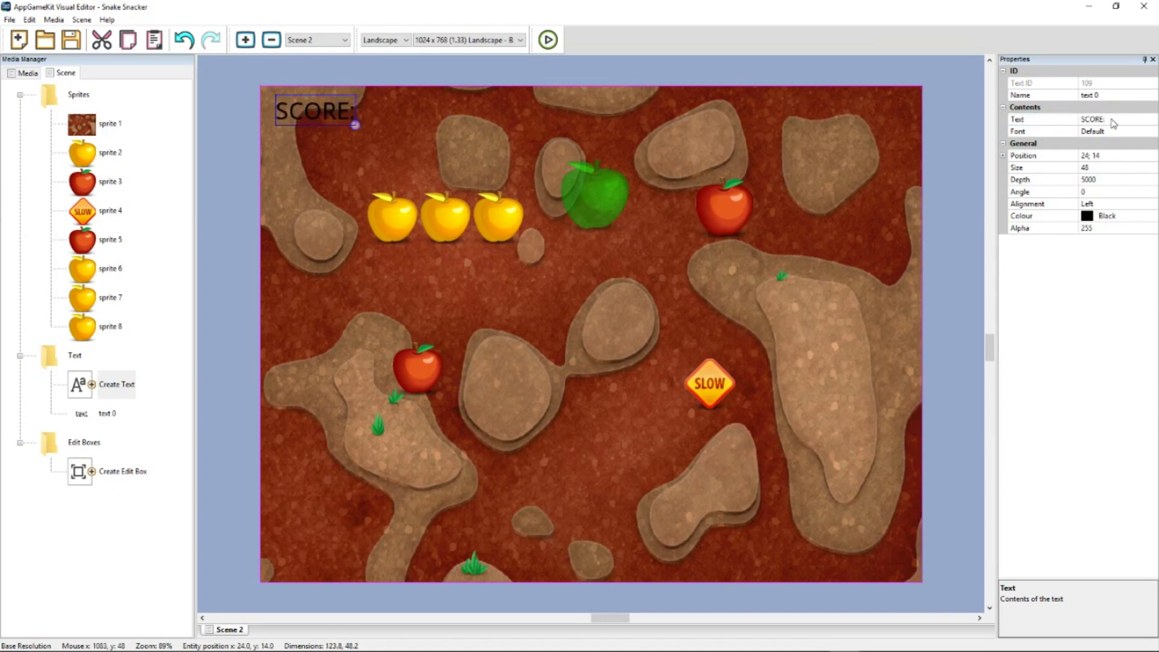
# Enlarge the SCORE: text to size 62 and colour it white
pyautogui.moveTo(355, 124); pyautogui.dragTo(378, 134)
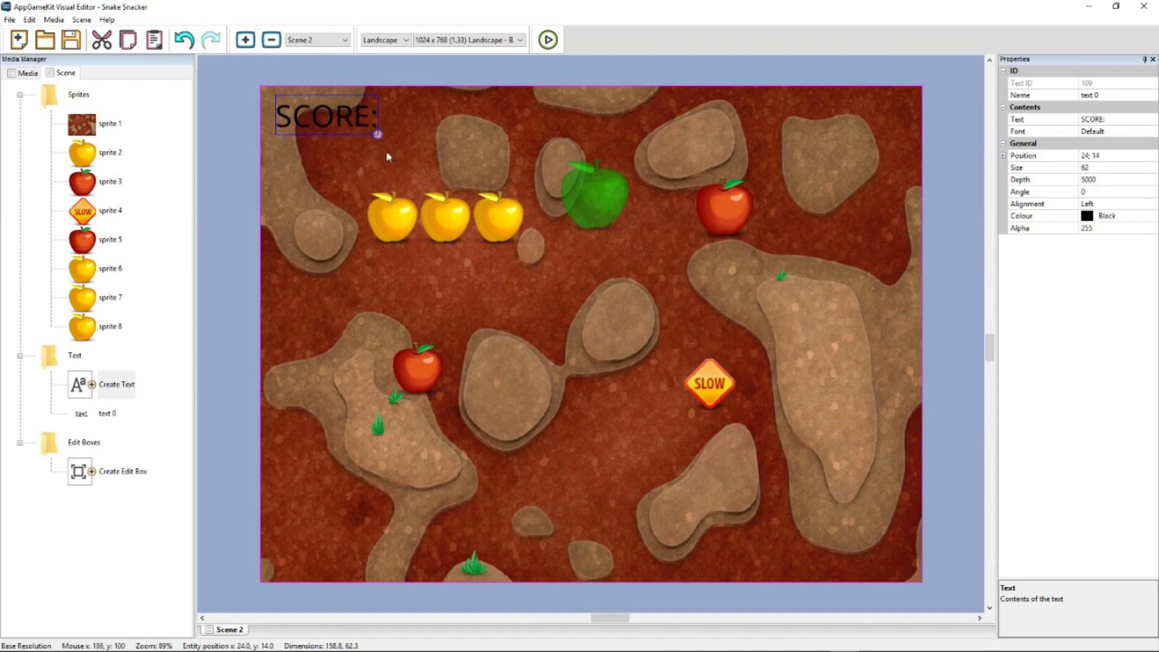
pyautogui.click(1128, 216)
pyautogui.click(1152, 215)
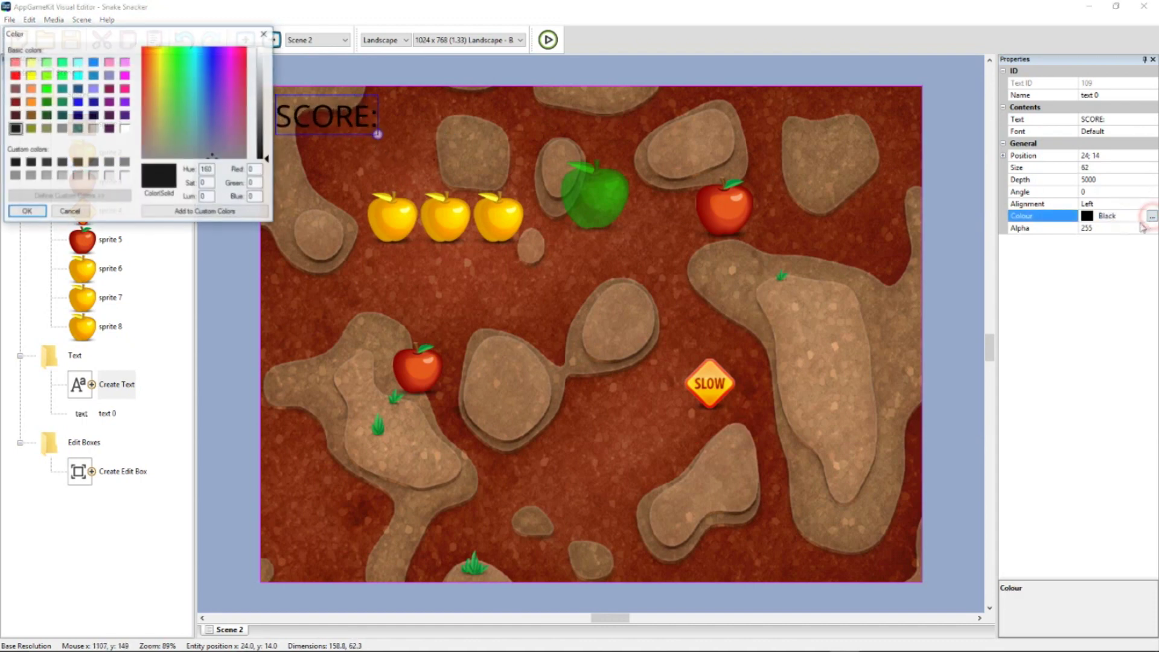
pyautogui.click(125, 128)
pyautogui.click(27, 212)
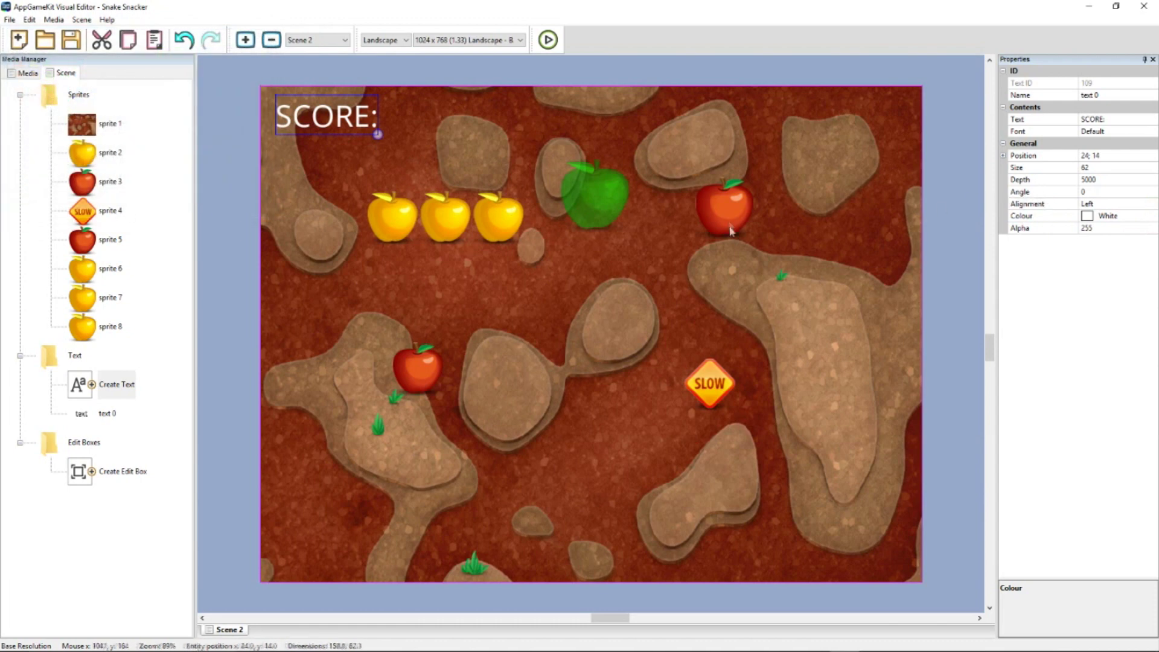
pyautogui.click(26, 73)
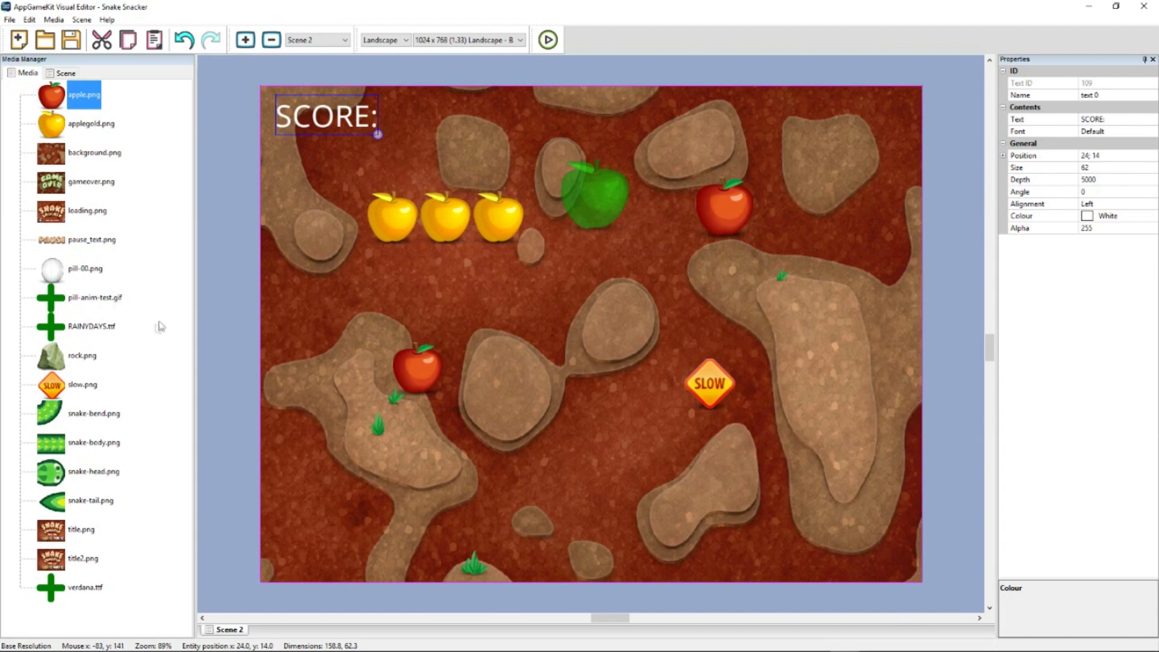
# Import the RAINYDAYS.ttf font file into the project media
pyautogui.rightClick(165, 298)
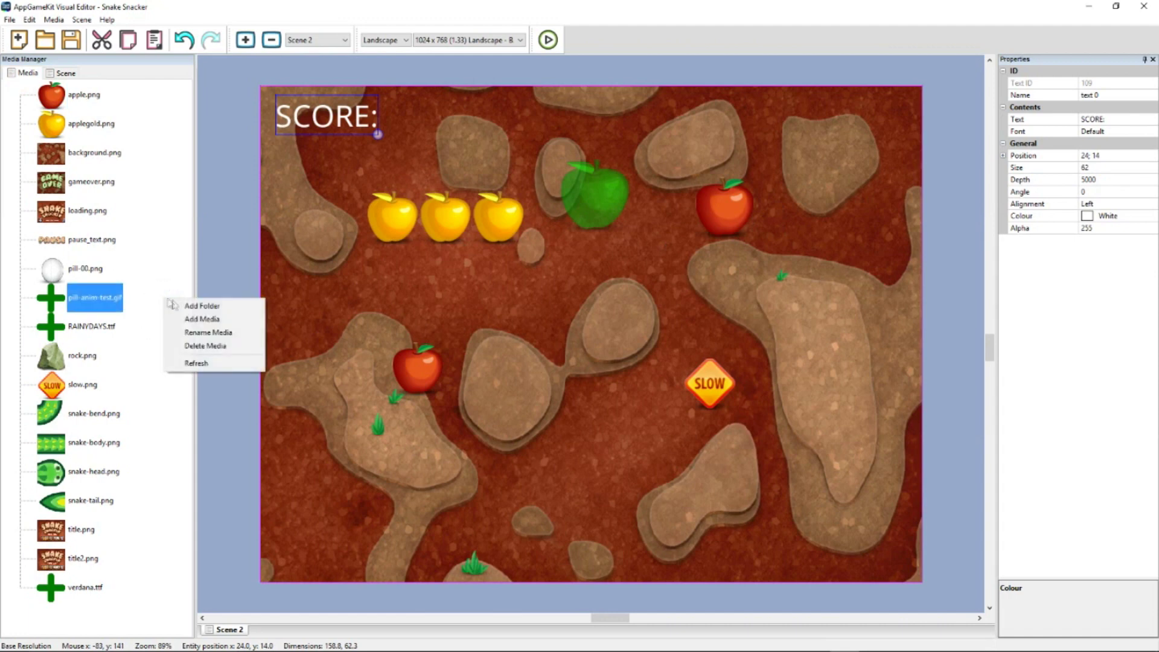
pyautogui.click(215, 320)
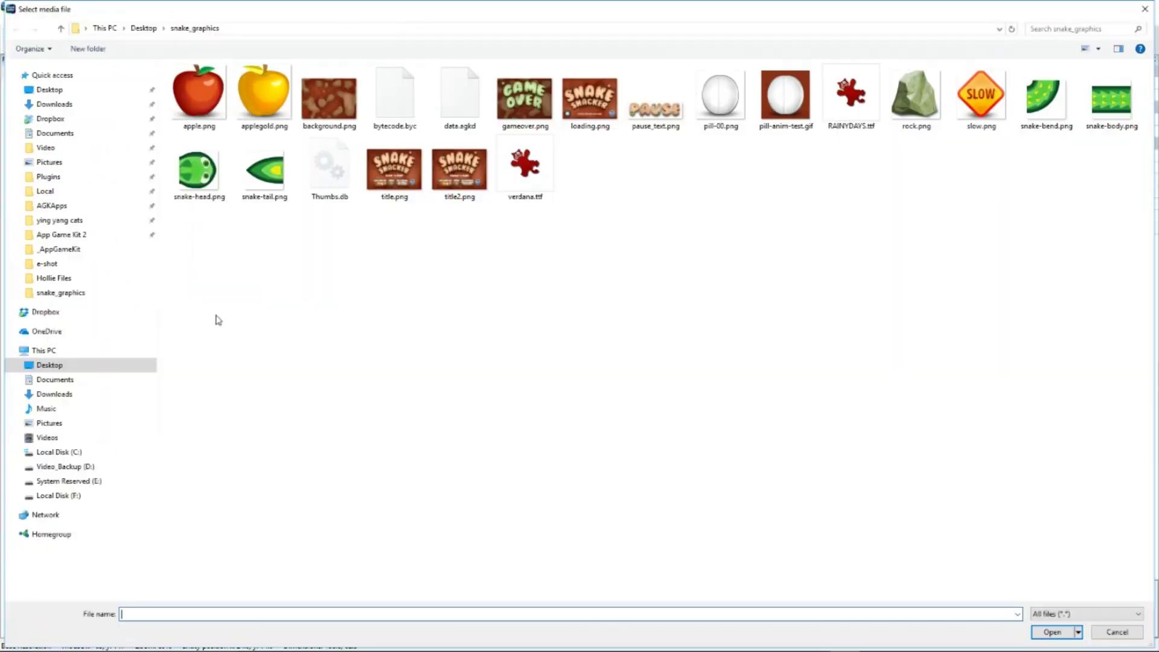
pyautogui.click(851, 97)
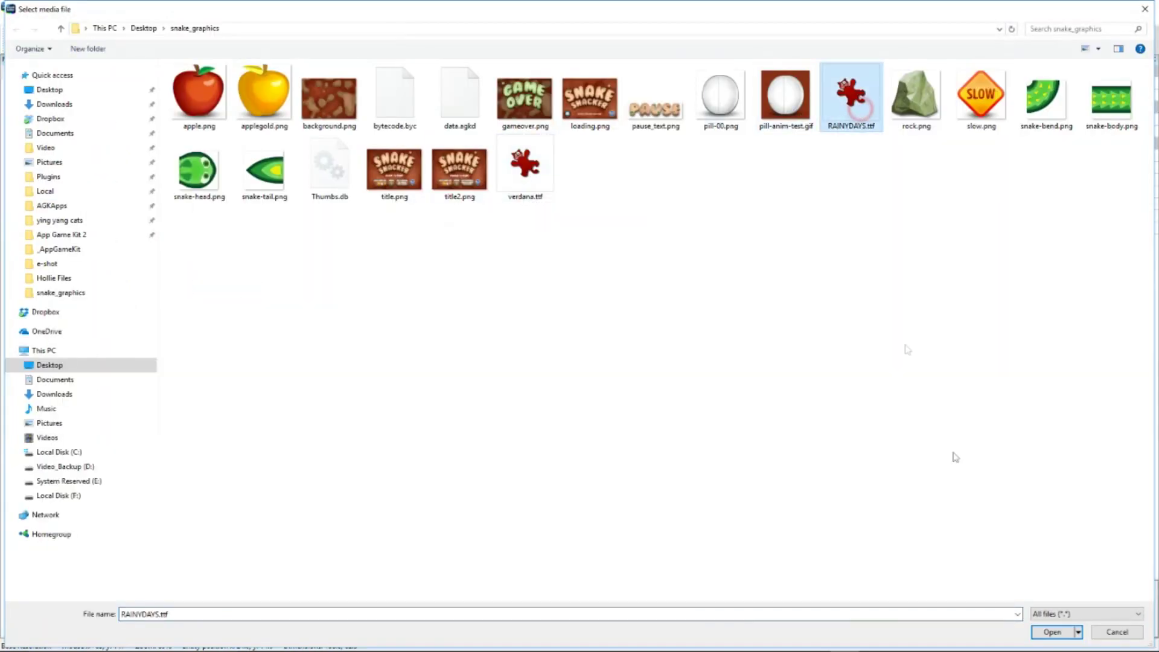
pyautogui.click(1049, 632)
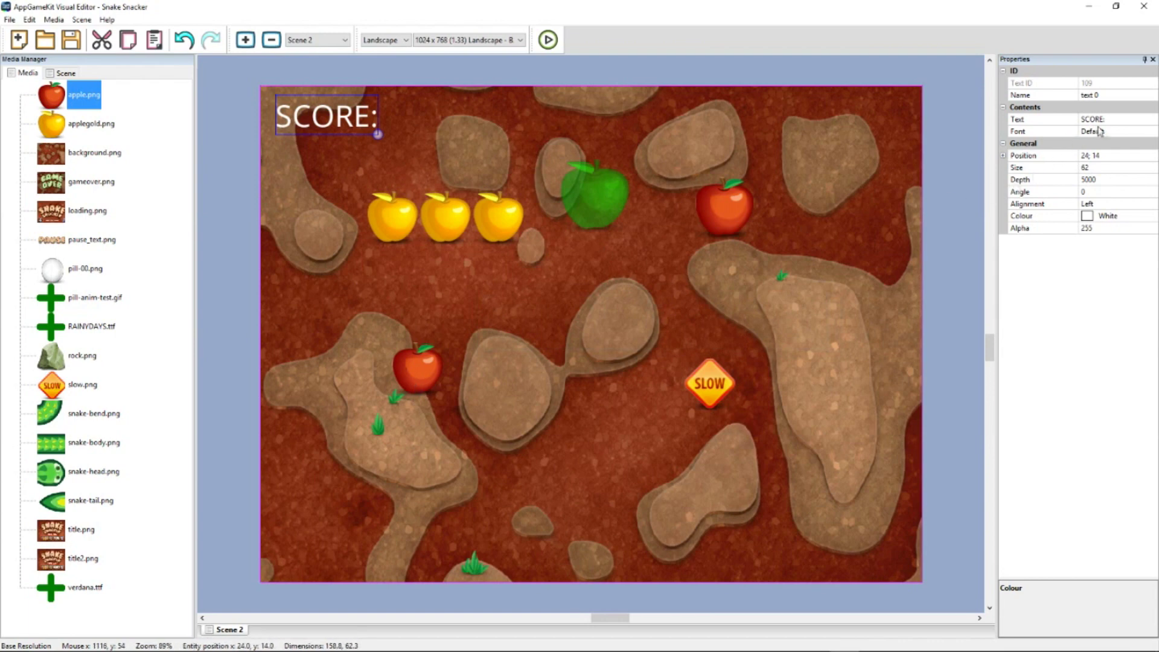
# Set the SCORE: text's font to RAINYDAYS, nudge it, and enlarge it to size 76
pyautogui.click(1150, 131)
pyautogui.click(1151, 131)
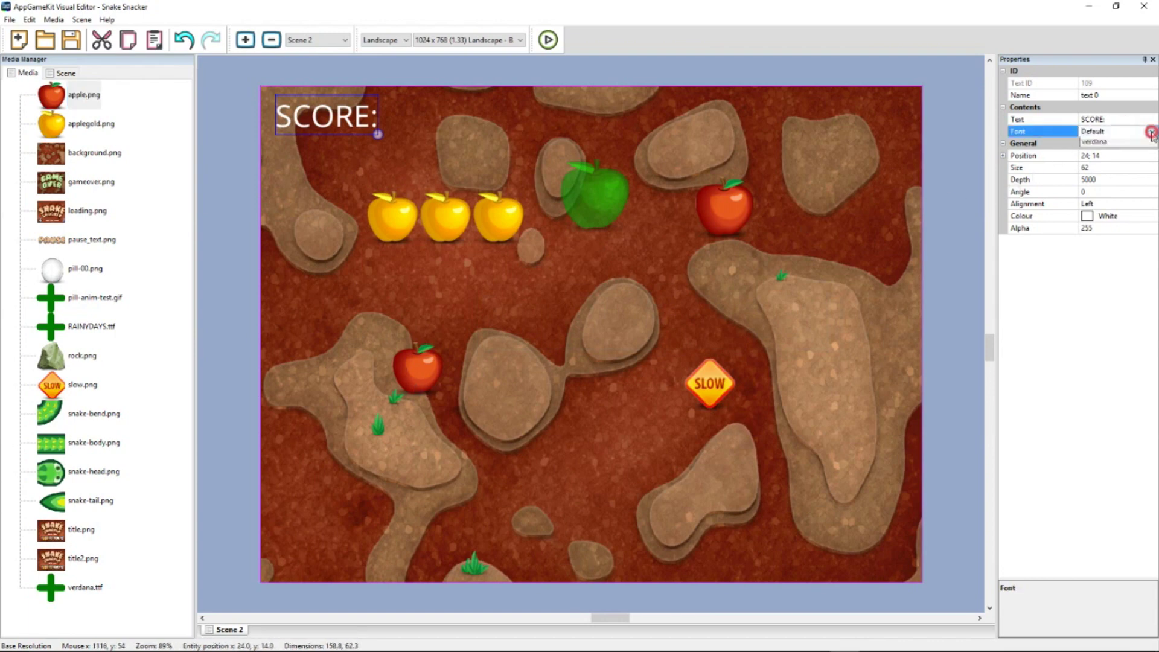
pyautogui.click(1114, 155)
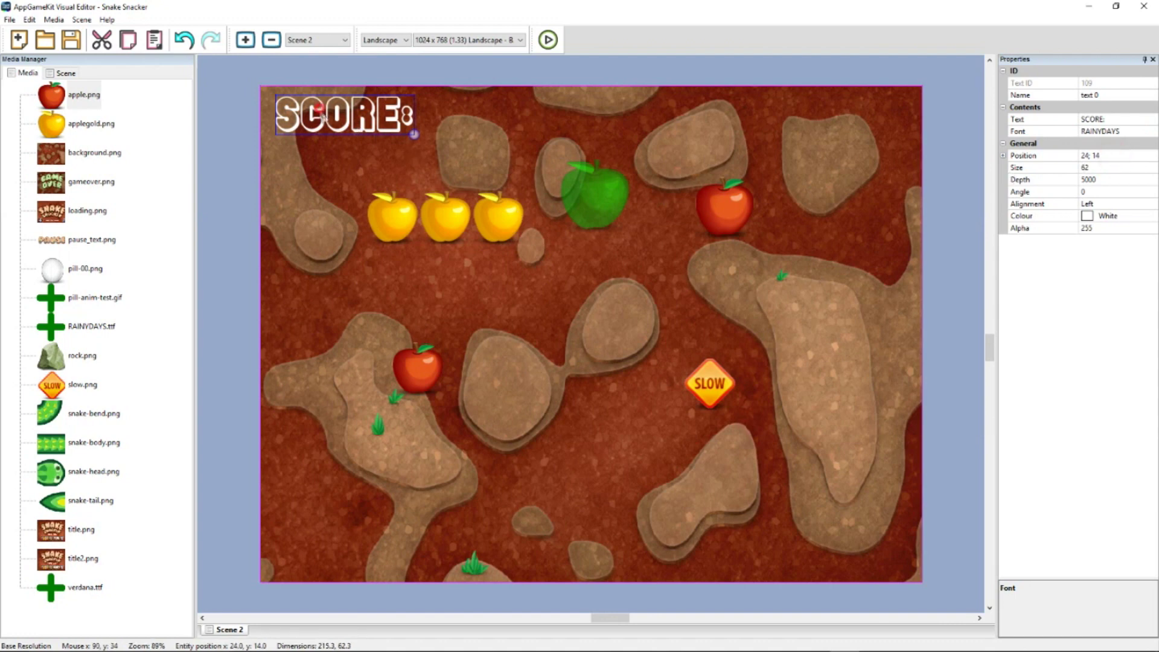
pyautogui.moveTo(321, 114)
pyautogui.mouseDown()
pyautogui.moveTo(378, 129)
pyautogui.moveTo(324, 116)
pyautogui.mouseUp()
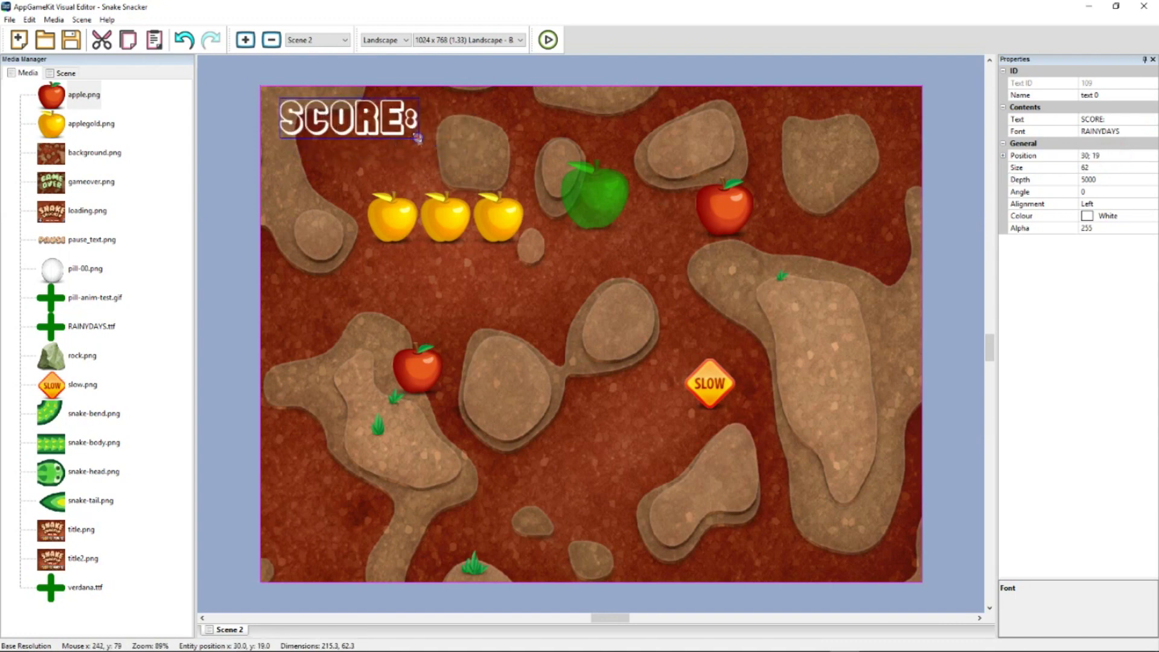
pyautogui.moveTo(417, 137); pyautogui.dragTo(314, 119)
pyautogui.click(223, 188)
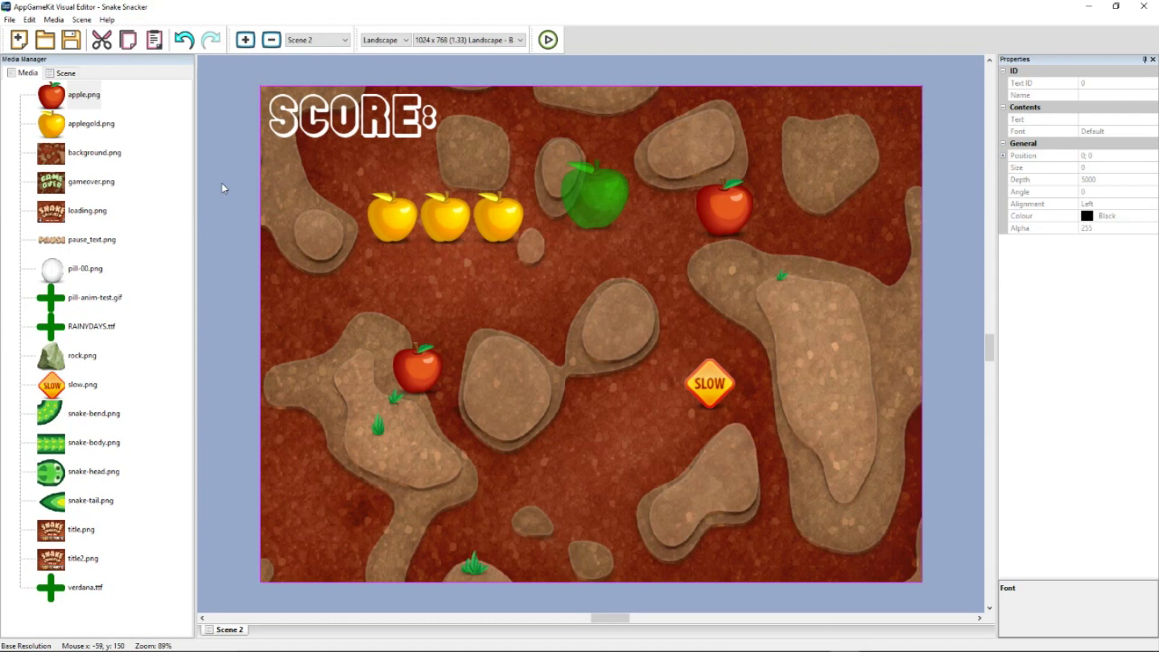
# Add a third scene with the Game Over image scaled to screen size
pyautogui.click(245, 40)
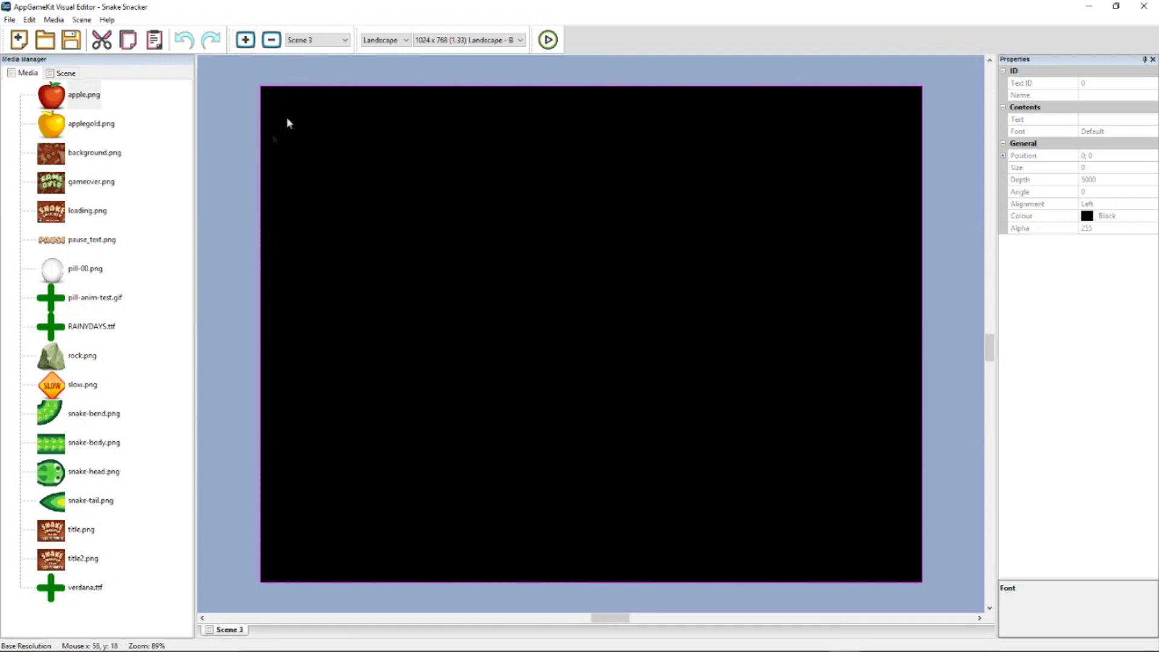
pyautogui.moveTo(57, 187); pyautogui.dragTo(420, 198)
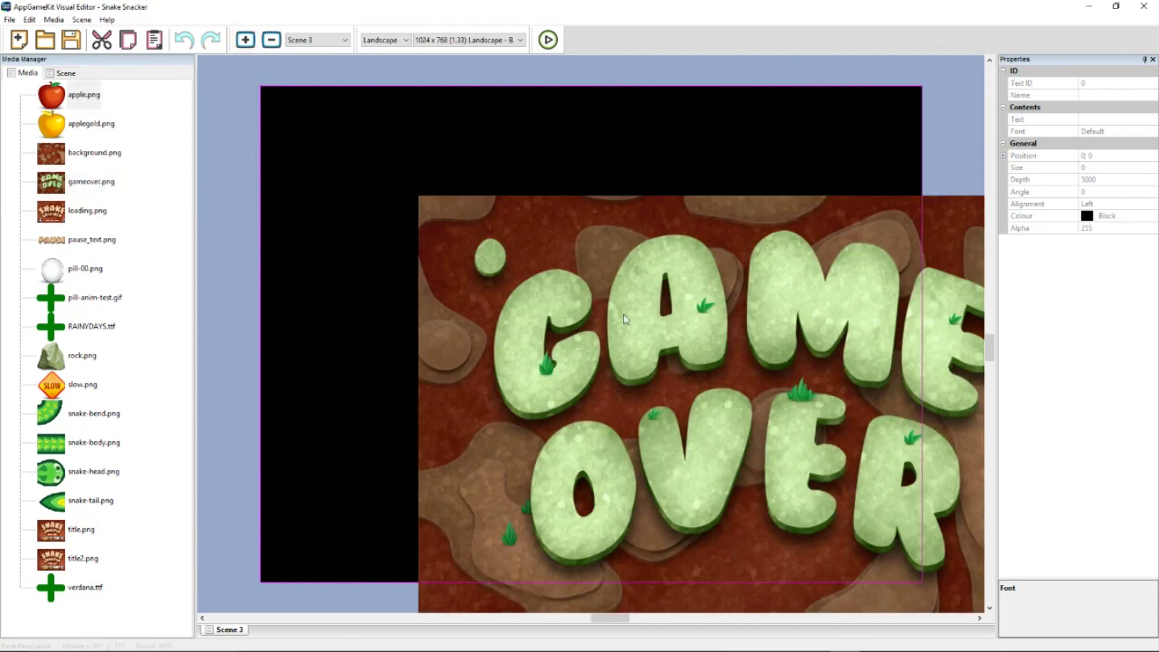
pyautogui.moveTo(625, 319); pyautogui.dragTo(472, 218)
pyautogui.rightClick(471, 212)
pyautogui.click(534, 350)
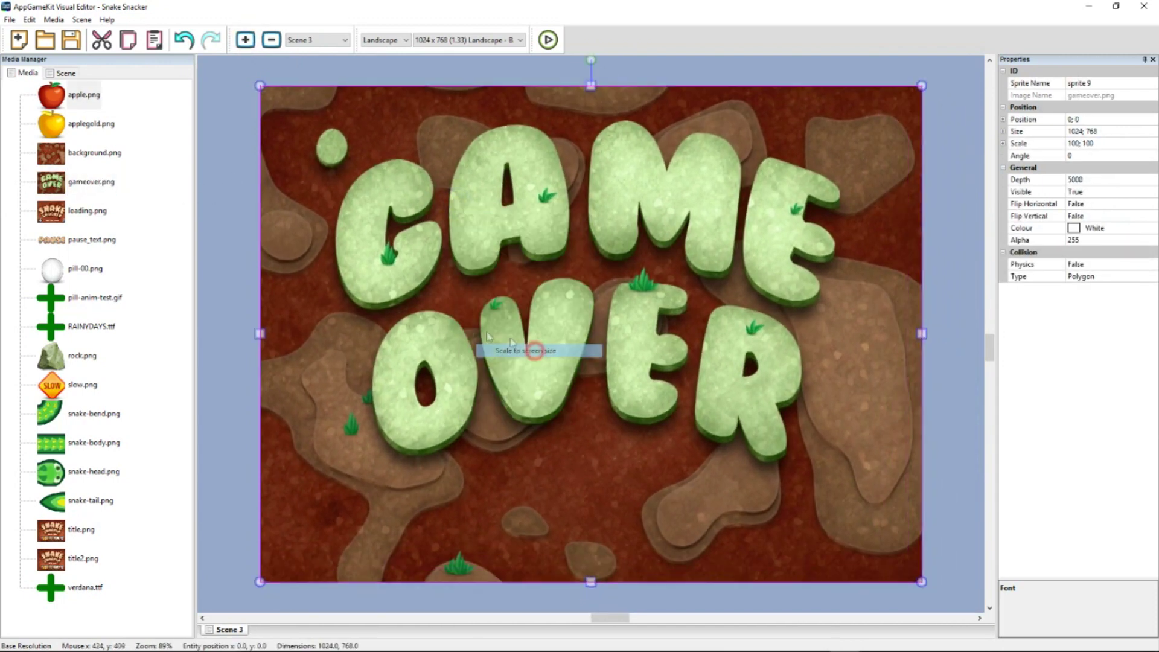
# Scale the Game Over image to fit the 960 x 640 and 1280 x 720 previews
pyautogui.click(455, 40)
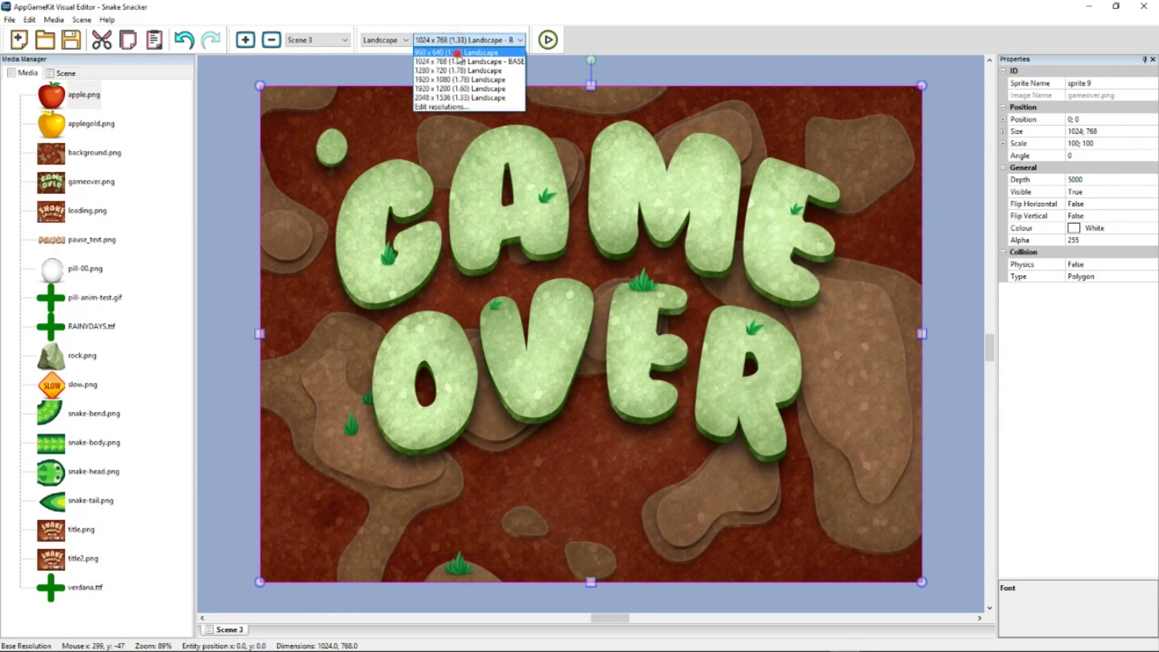
pyautogui.click(457, 53)
pyautogui.rightClick(564, 216)
pyautogui.click(630, 302)
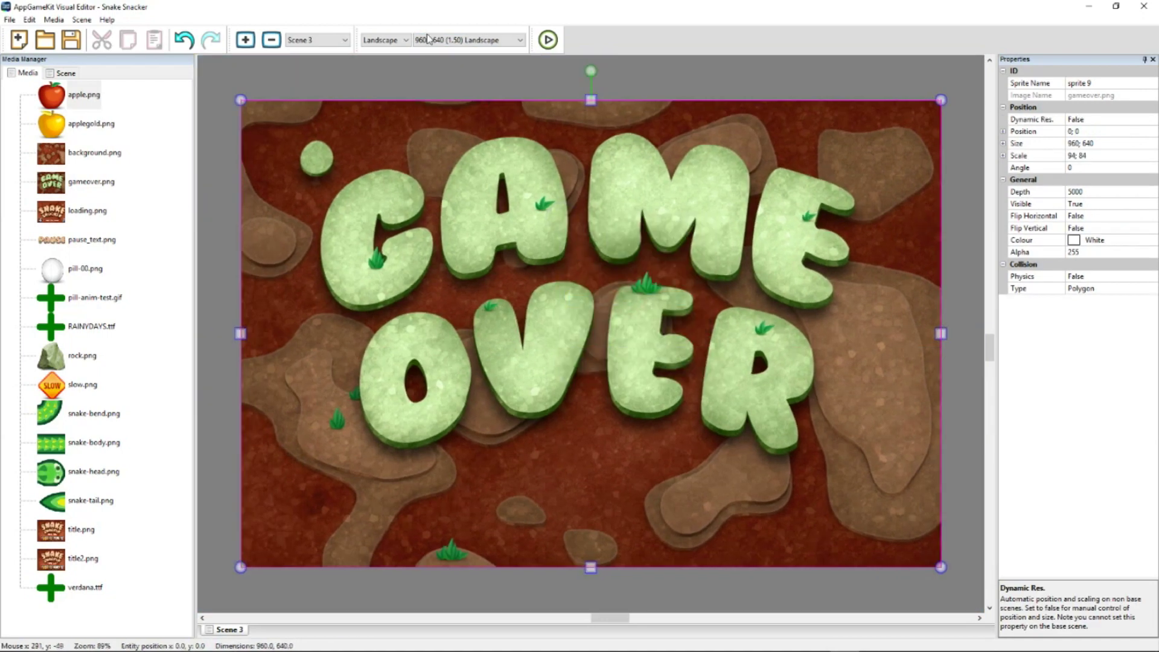
pyautogui.click(428, 38)
pyautogui.click(450, 78)
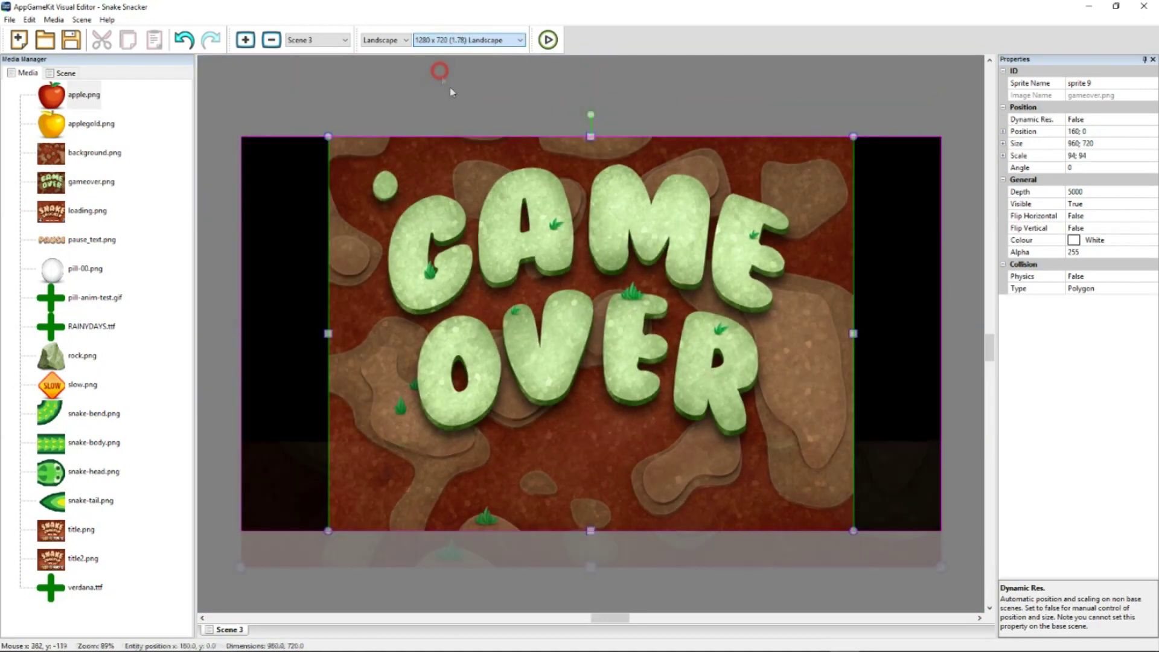
pyautogui.rightClick(541, 211)
pyautogui.click(610, 294)
# Fit the image at 1920 x 1200, check 2048 x 1536, and return to the 1024 x 768 base
pyautogui.click(454, 40)
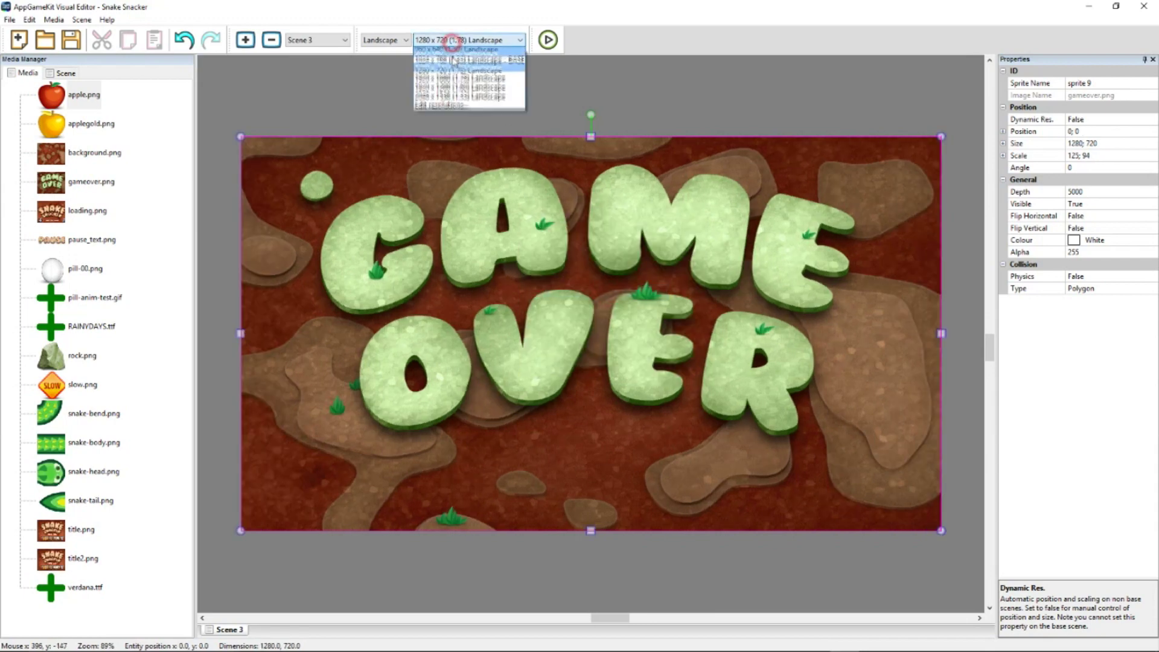
pyautogui.click(459, 89)
pyautogui.rightClick(564, 204)
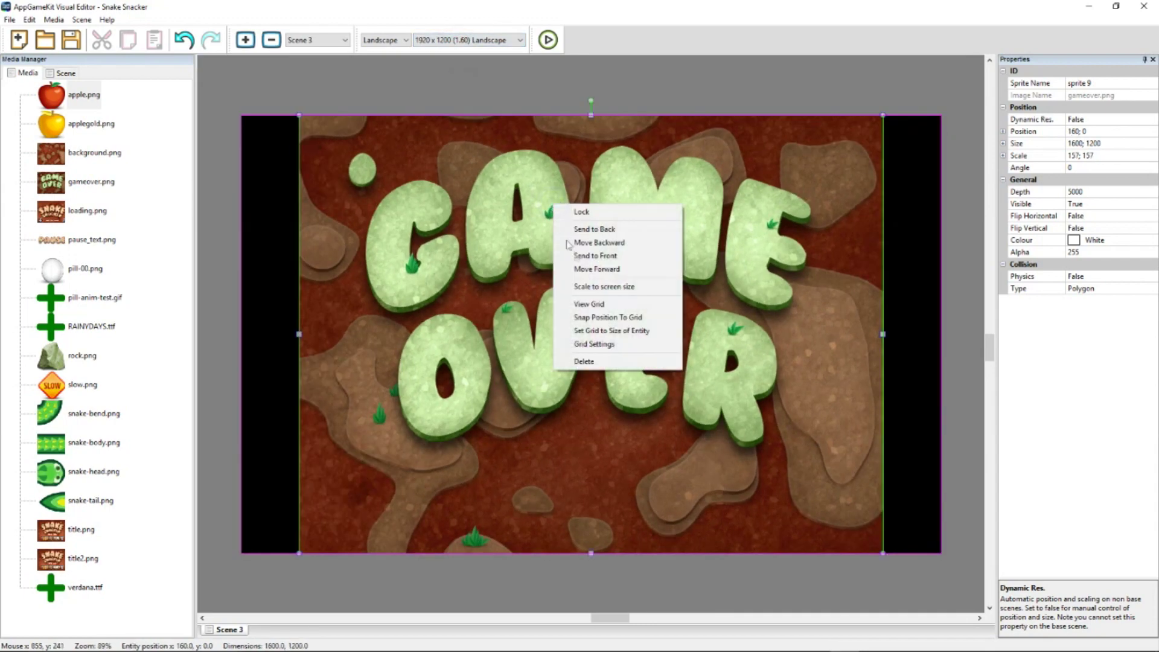
pyautogui.click(609, 287)
pyautogui.click(465, 42)
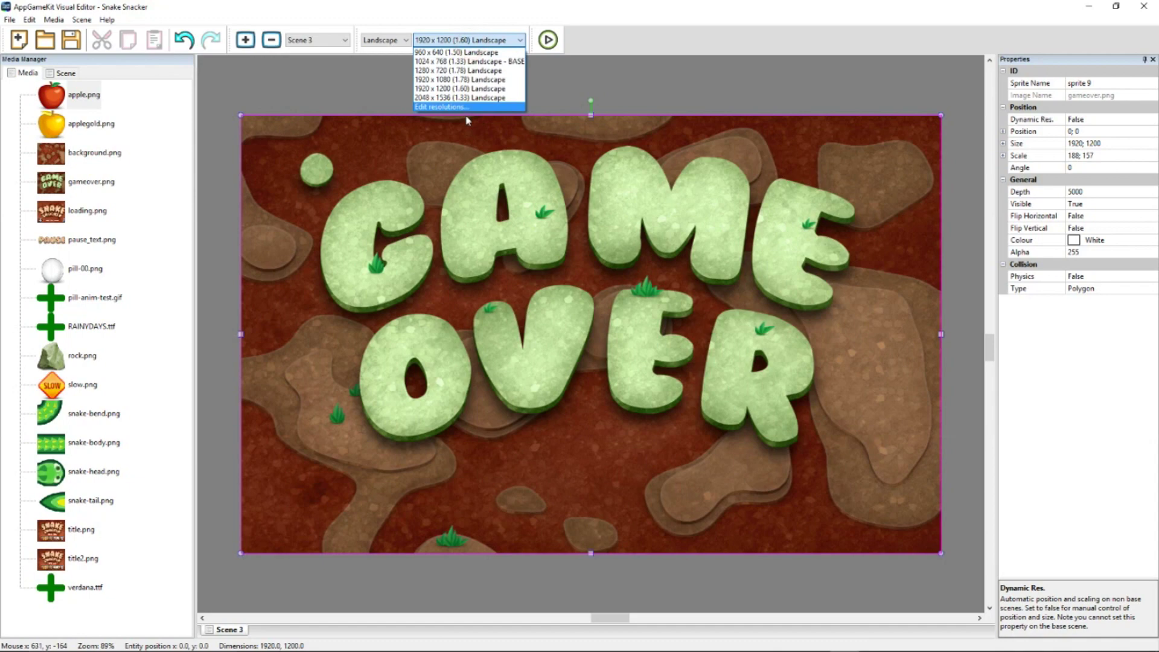
pyautogui.click(459, 94)
pyautogui.click(459, 40)
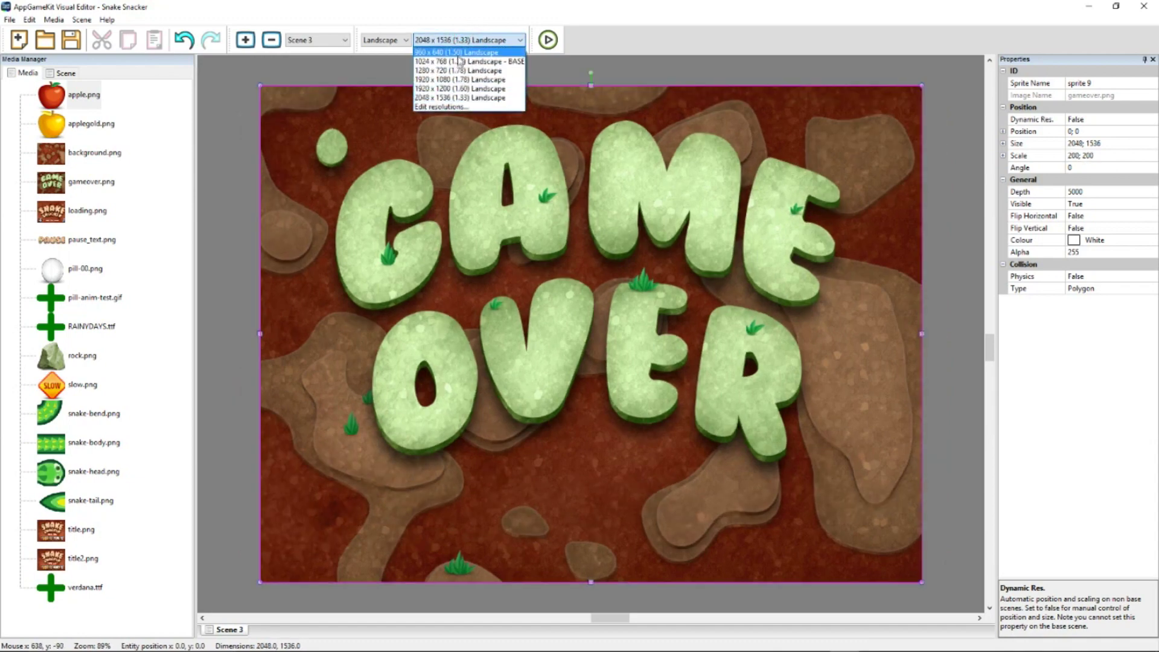
pyautogui.click(459, 48)
# View Scene 1, Scene 2 and Scene 3 in turn, ending on the Scene 1 title screen
pyautogui.click(347, 40)
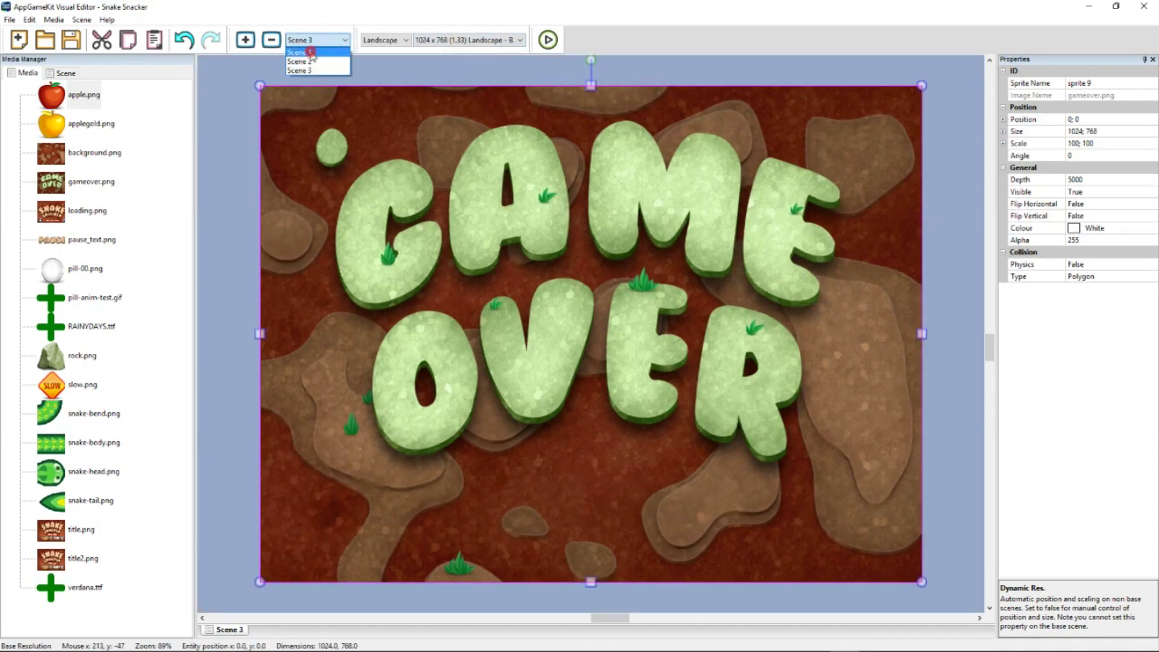
pyautogui.click(297, 54)
pyautogui.click(305, 39)
pyautogui.click(302, 61)
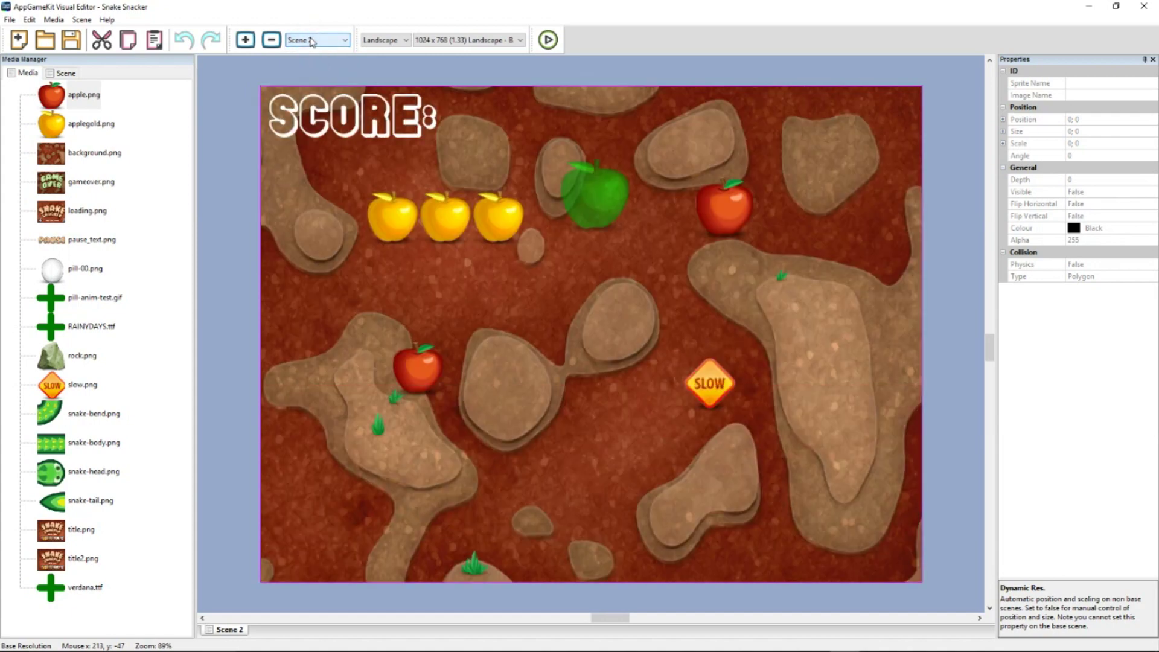
pyautogui.click(306, 40)
pyautogui.click(312, 72)
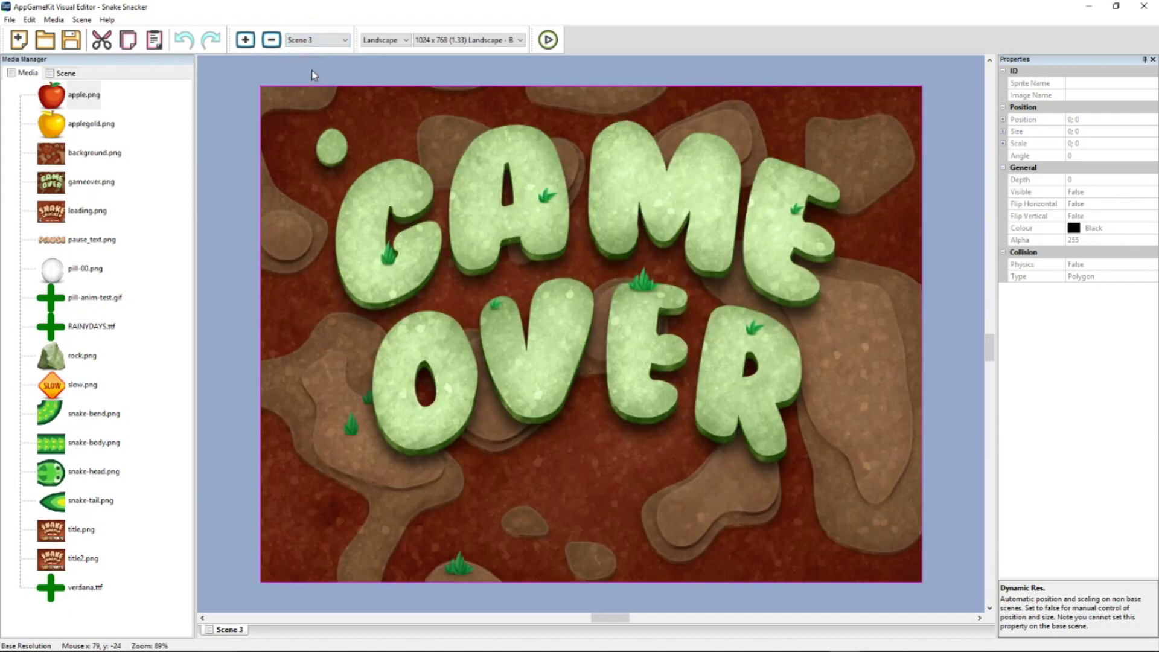
pyautogui.click(306, 40)
pyautogui.click(308, 54)
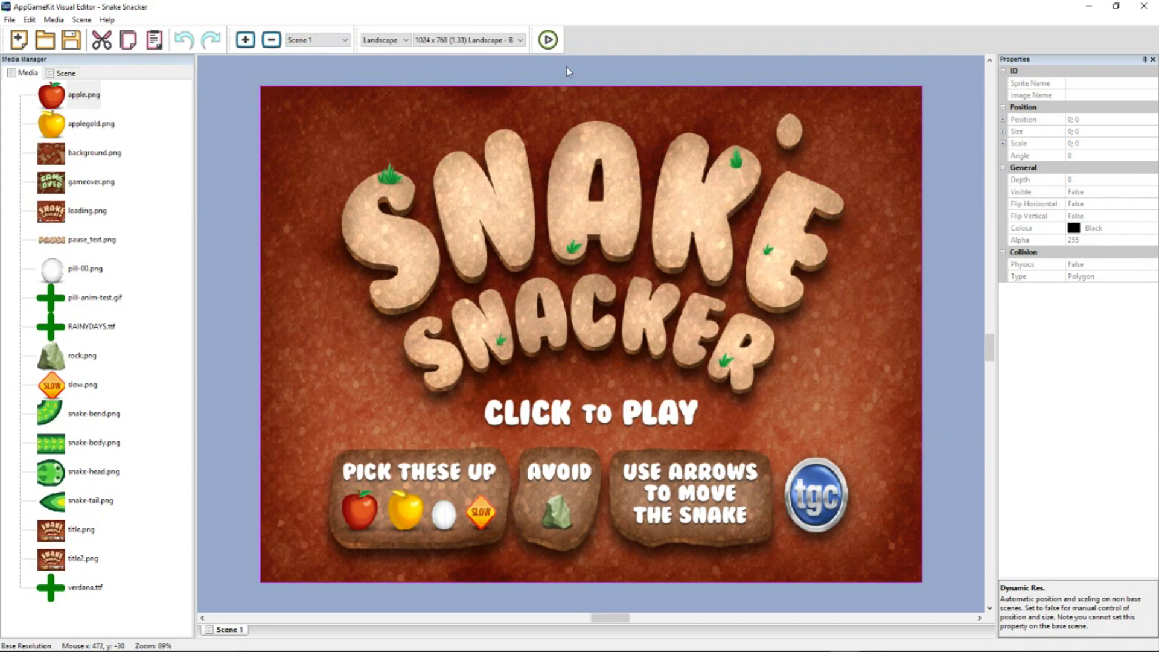
# Run Snake Snacker from main.agc in AGK, close the game, and return to the Visual Editor
pyautogui.click(547, 40)
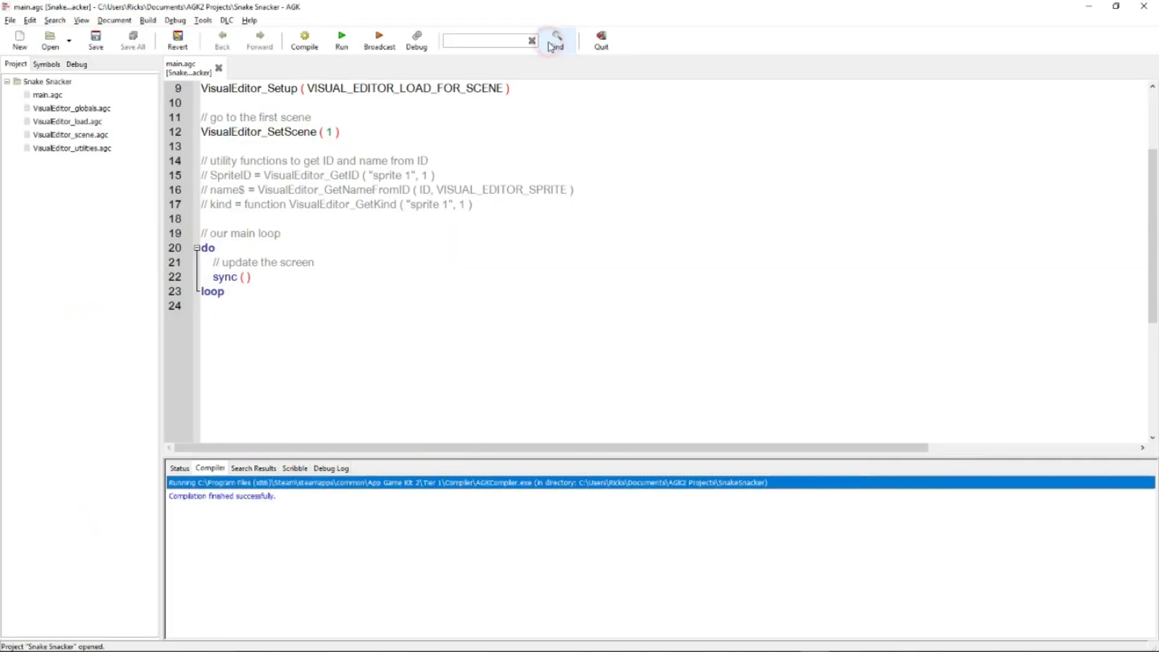
pyautogui.doubleClick(50, 96)
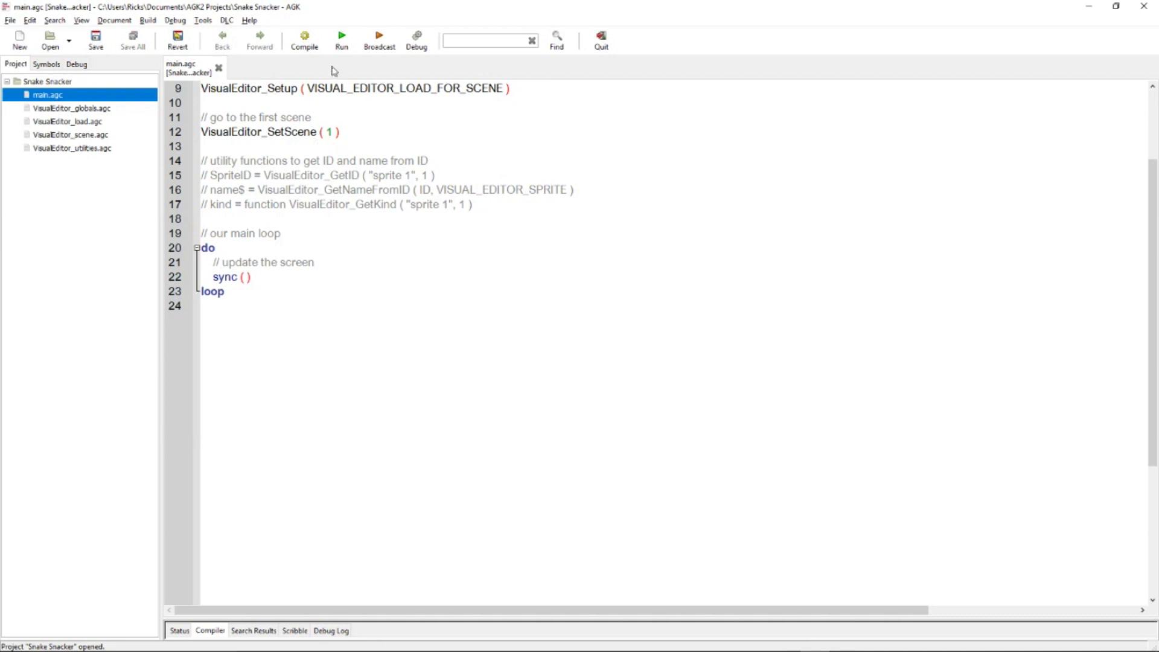
pyautogui.click(346, 41)
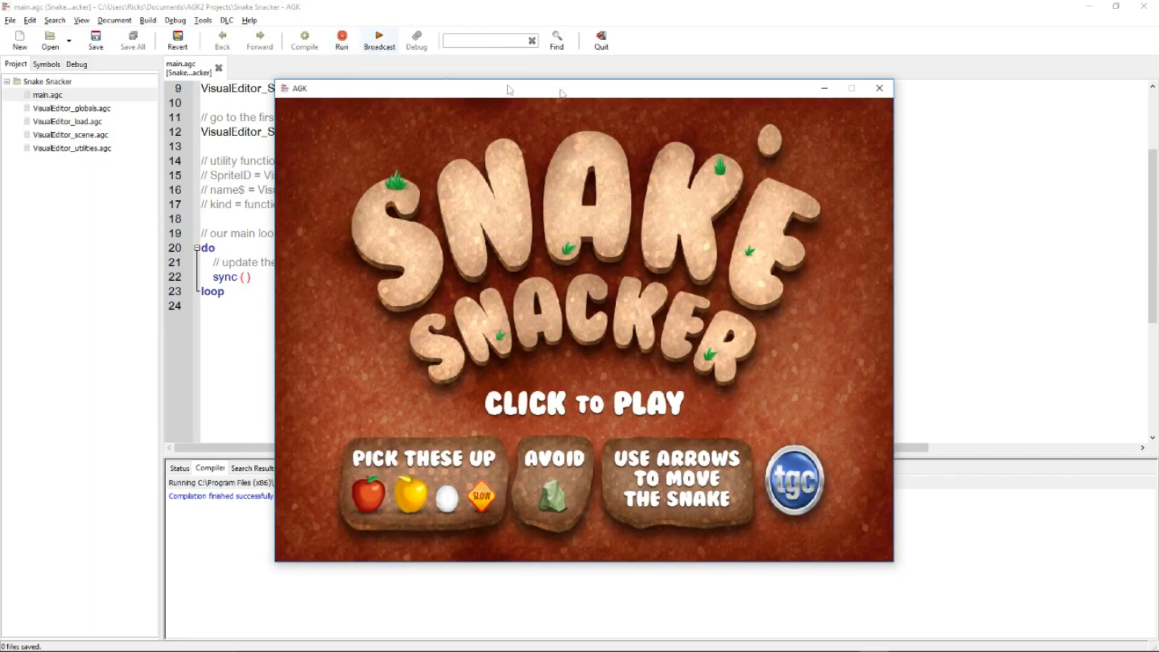
pyautogui.click(883, 91)
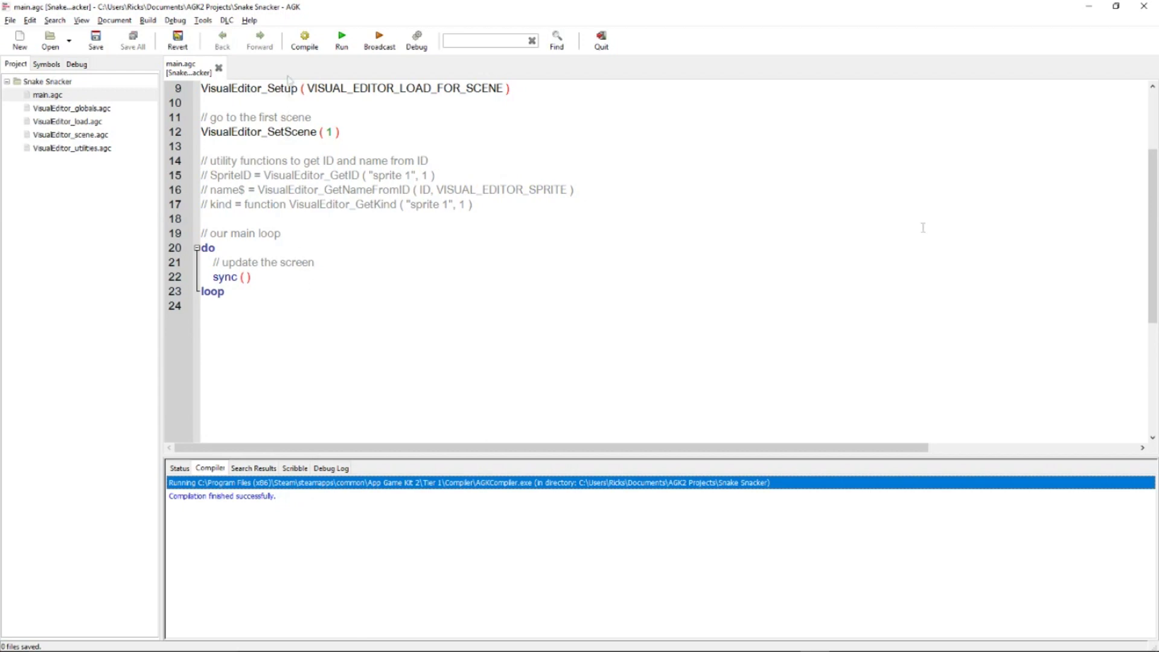
pyautogui.hotkey('alt', 'Tab')
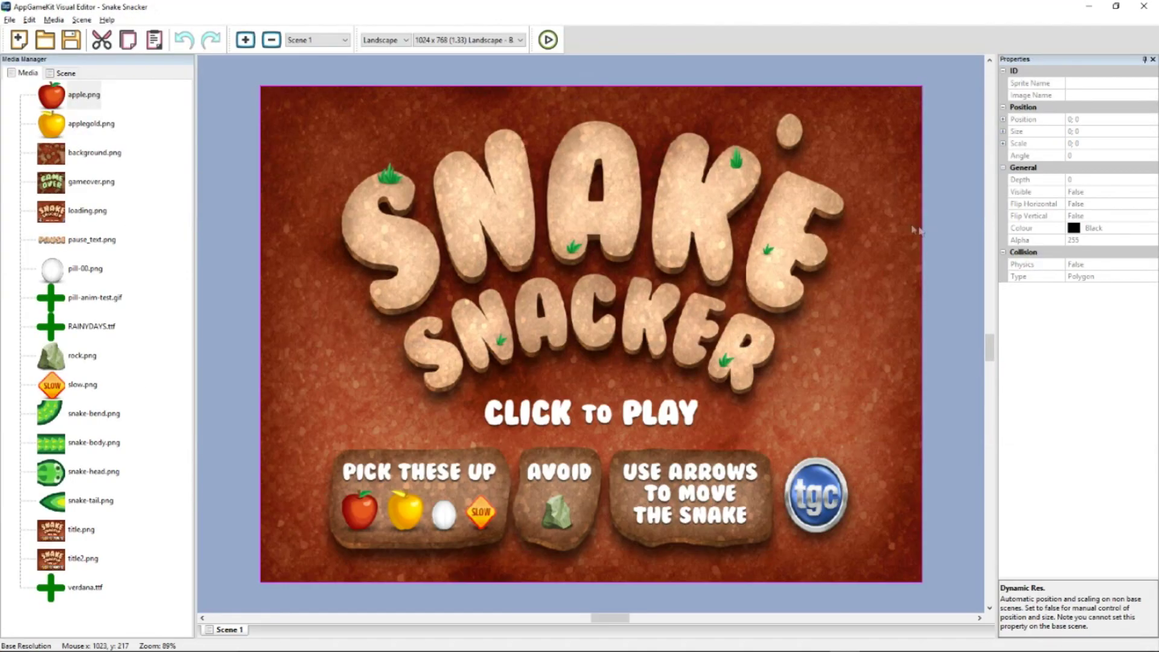
pyautogui.click(107, 20)
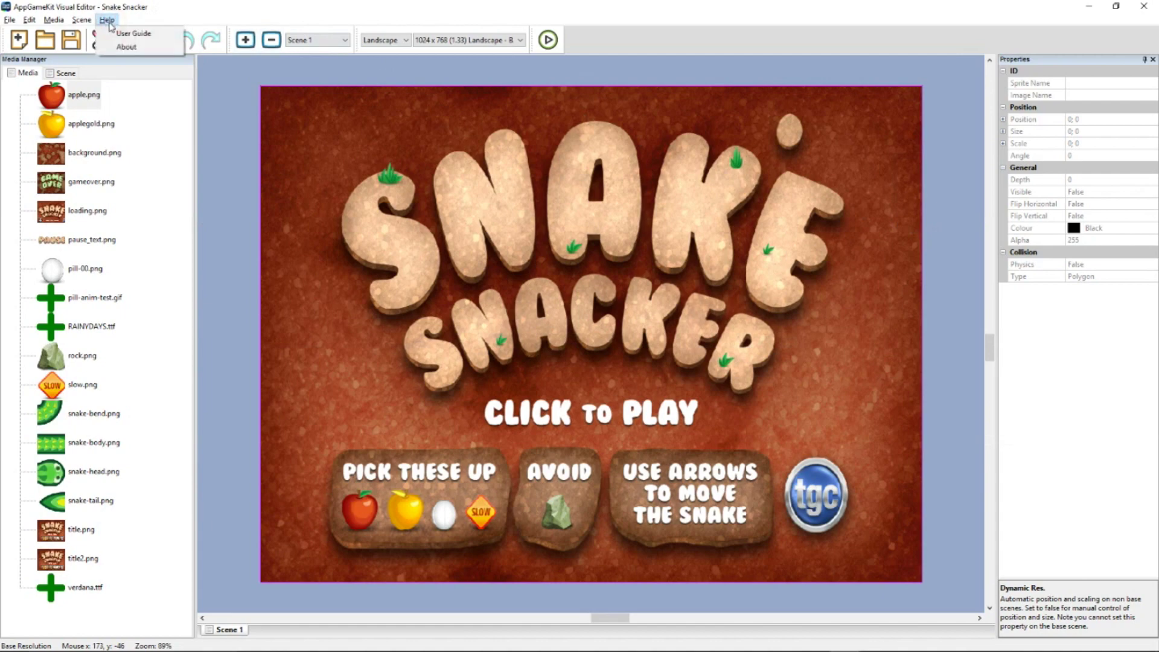
pyautogui.click(130, 31)
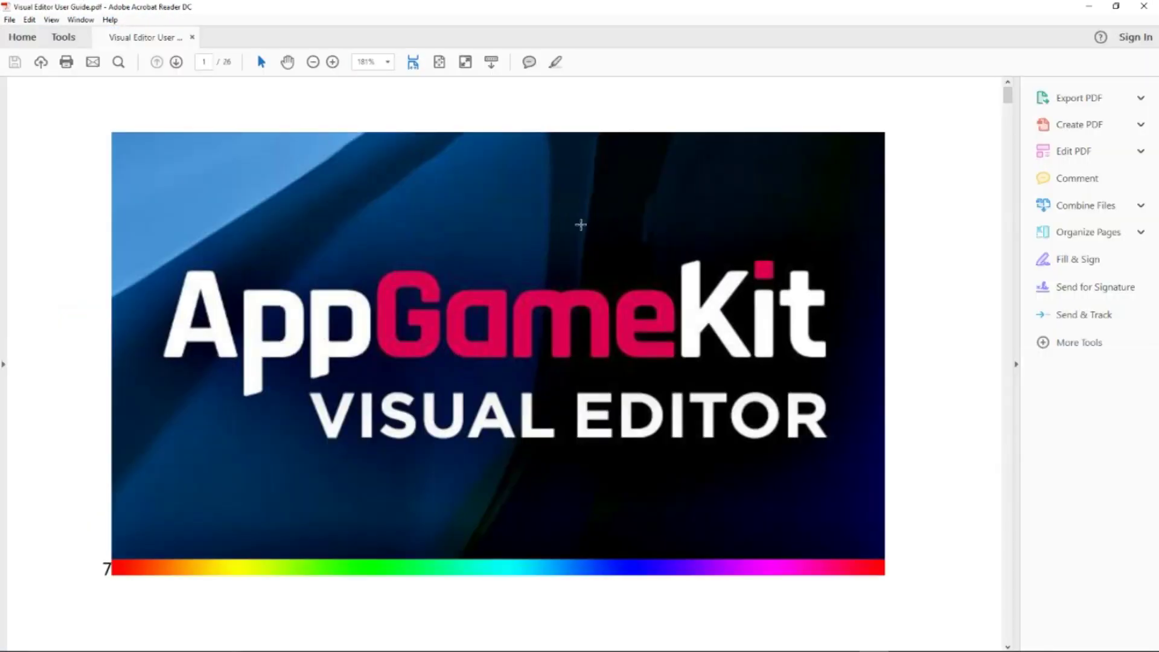
pyautogui.scroll(-10, 580, 226)
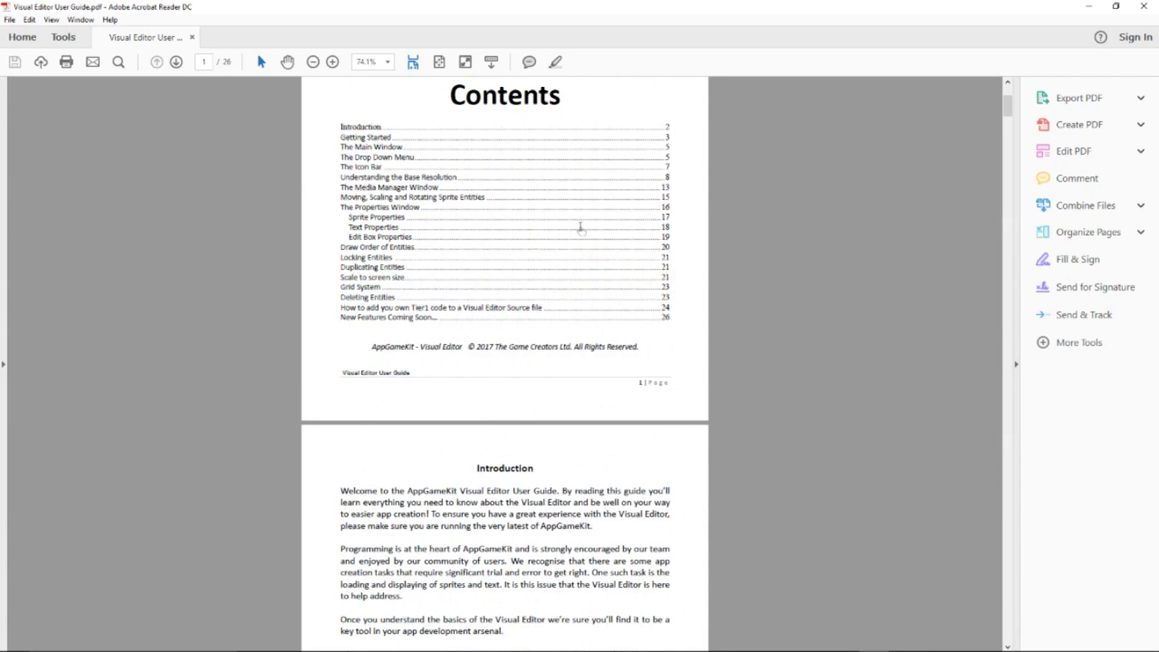
pyautogui.scroll(-15, 579, 227)
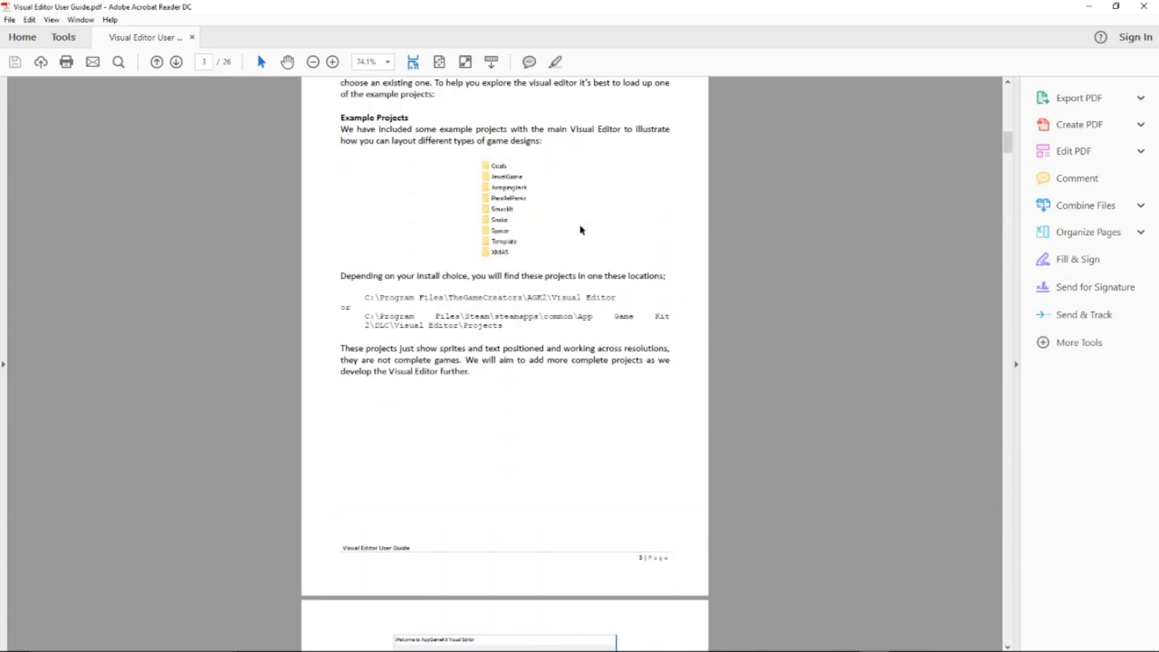
pyautogui.scroll(-15, 579, 226)
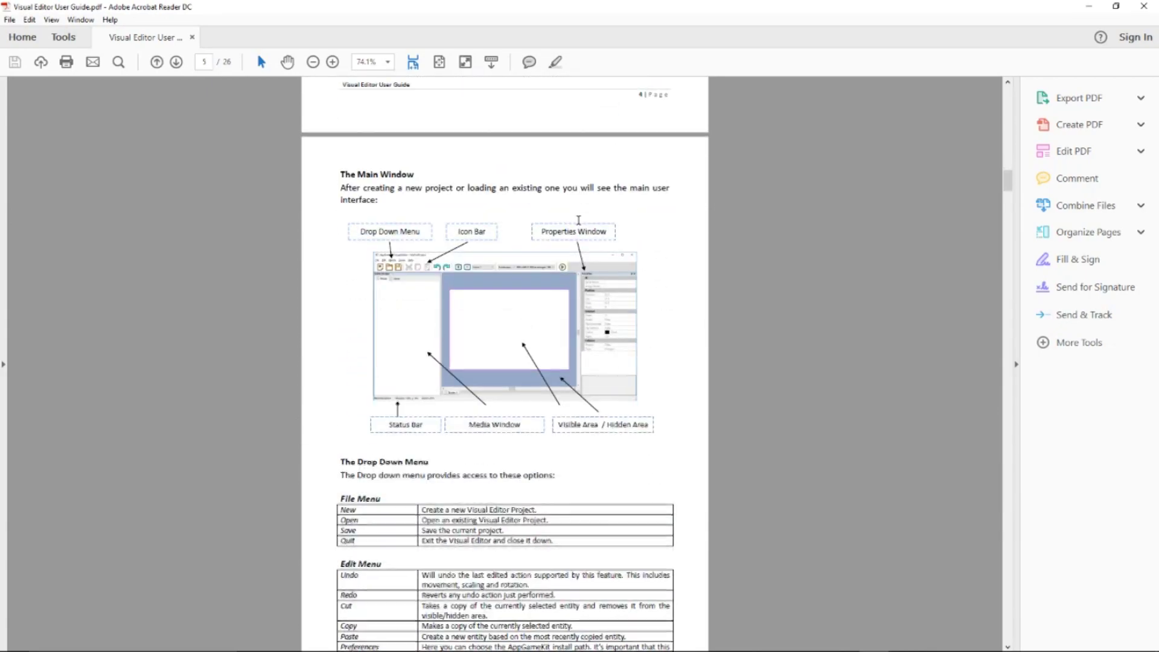
pyautogui.scroll(-15, 580, 225)
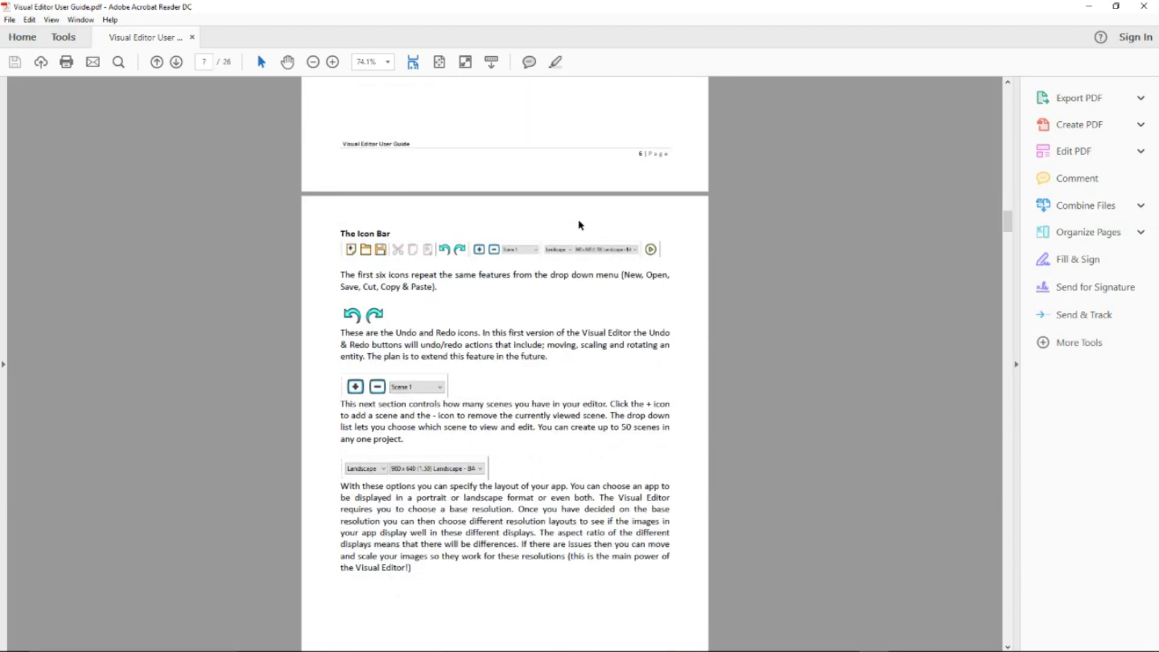
pyautogui.scroll(-4, 578, 218)
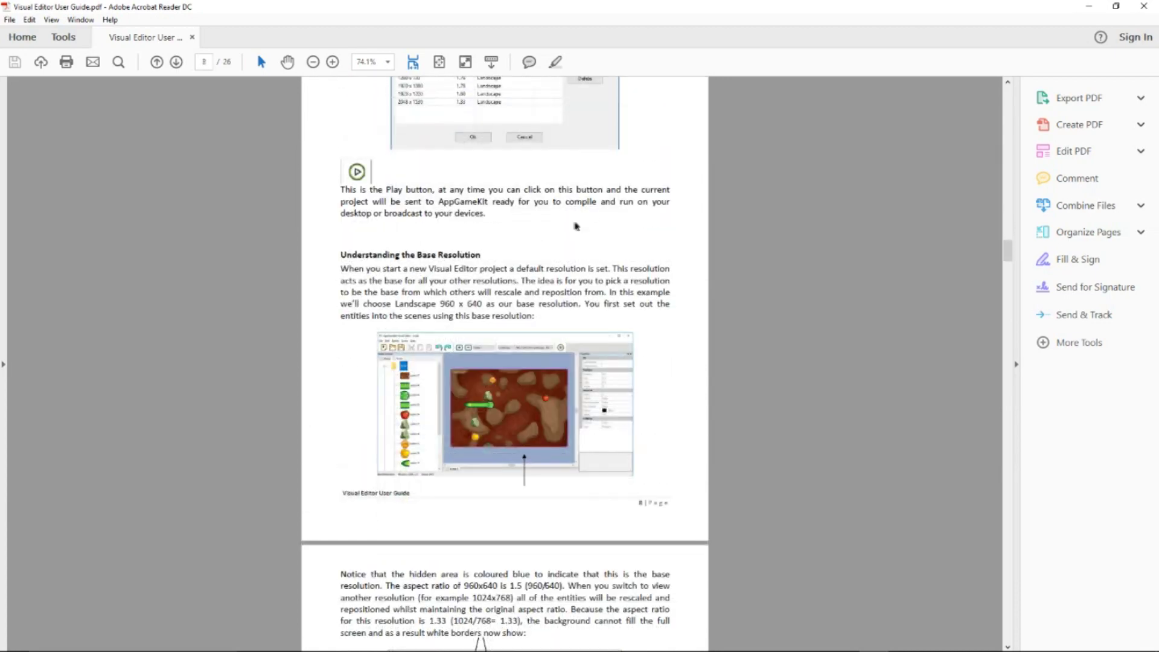
pyautogui.click(1144, 6)
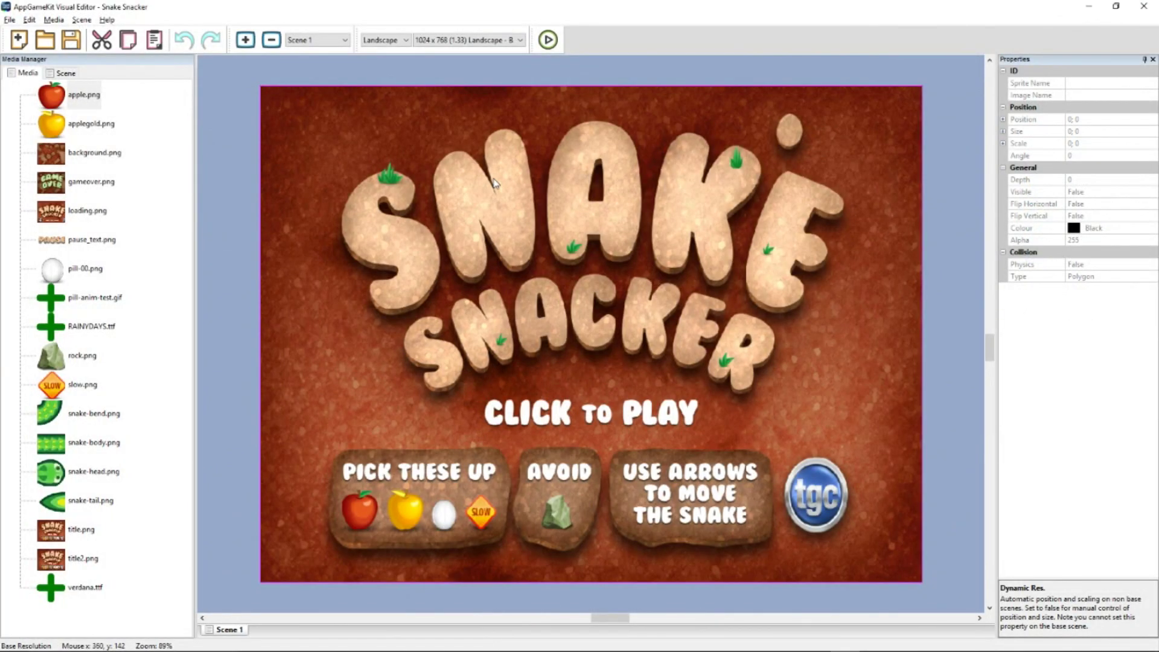